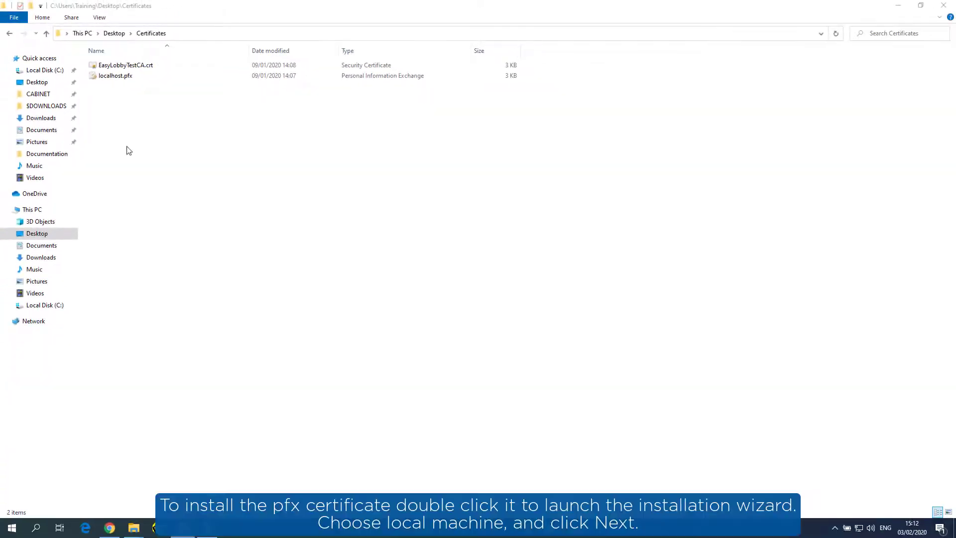
# Step: Start importing localhost.pfx for the Local Machine and enter its private key password
pyautogui.doubleClick(115, 77)
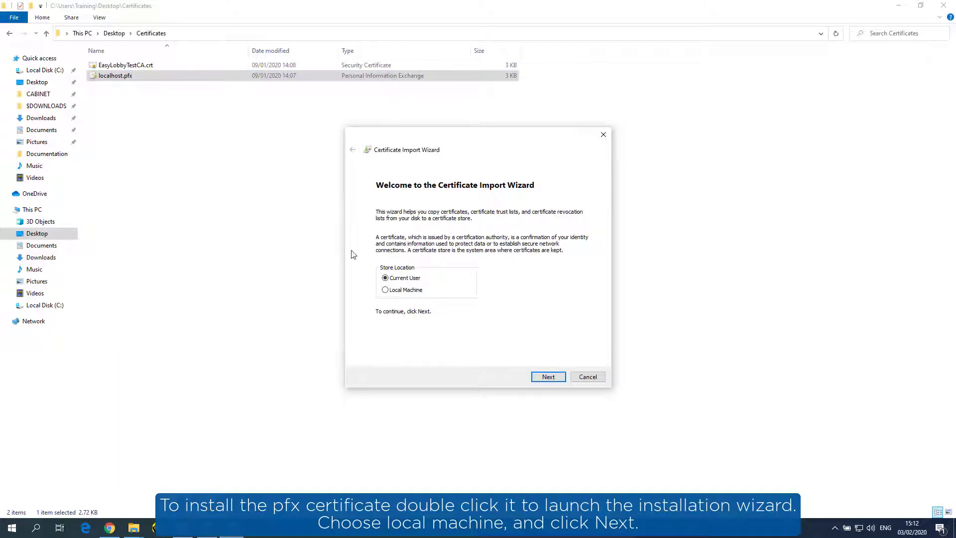
pyautogui.click(386, 290)
pyautogui.click(550, 376)
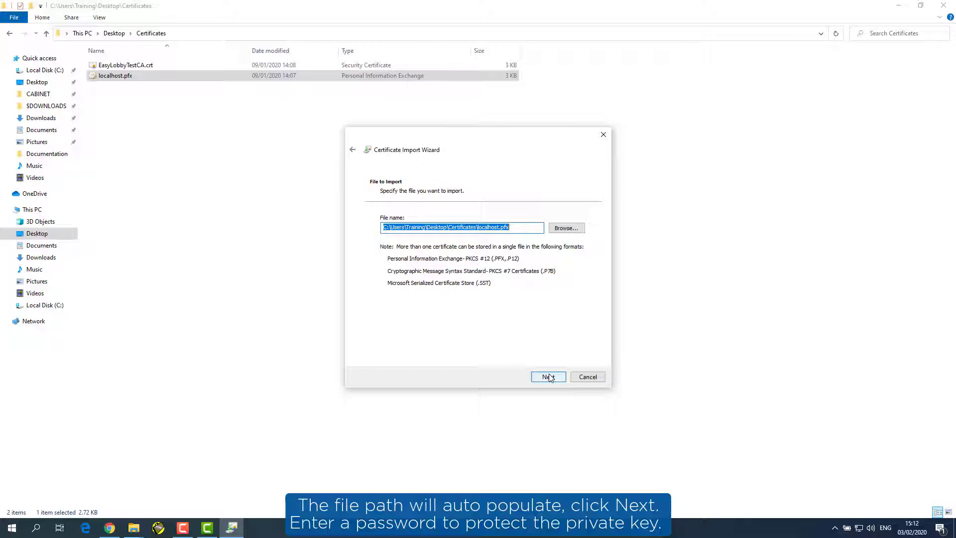
pyautogui.click(550, 377)
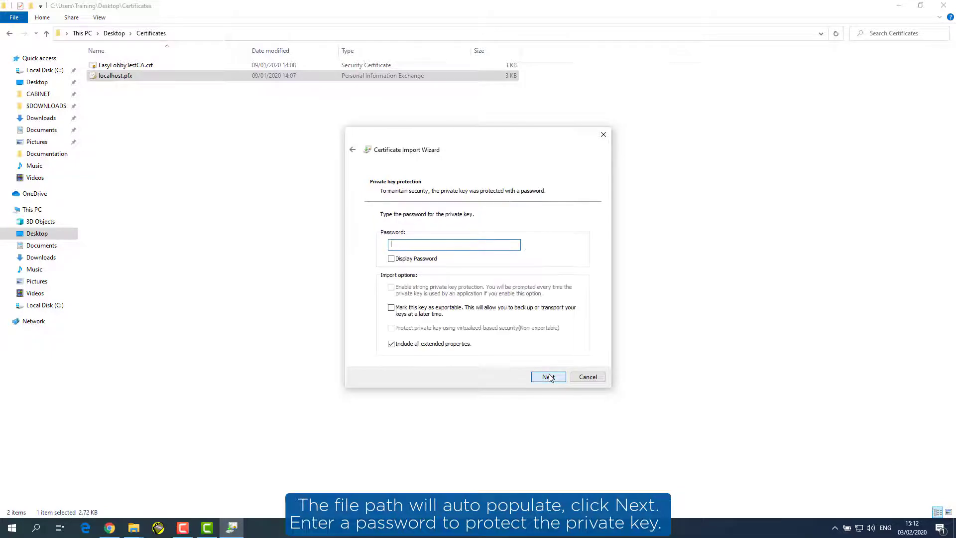
pyautogui.click(392, 259)
pyautogui.click(400, 245)
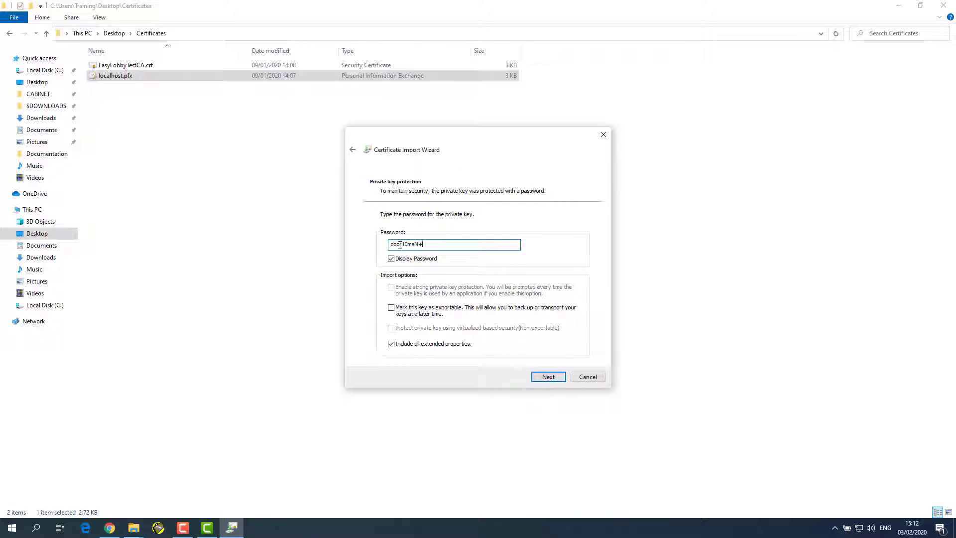
pyautogui.click(548, 377)
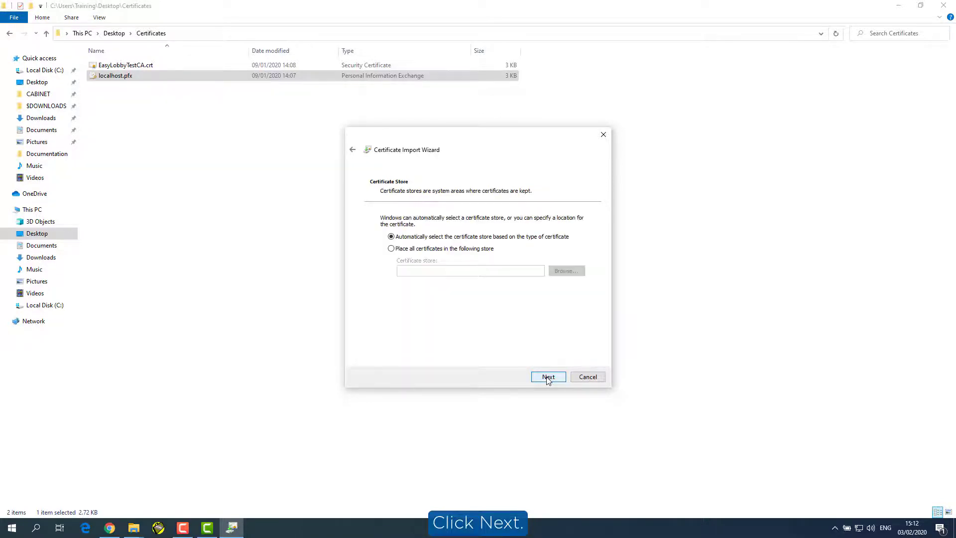
# Step: Place the certificate in the Personal store and complete the import
pyautogui.click(391, 249)
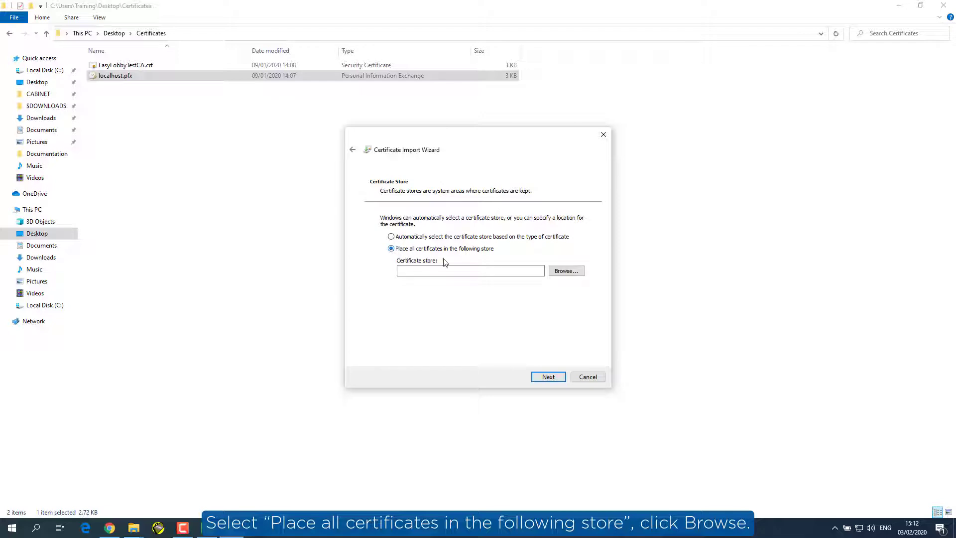
pyautogui.click(560, 272)
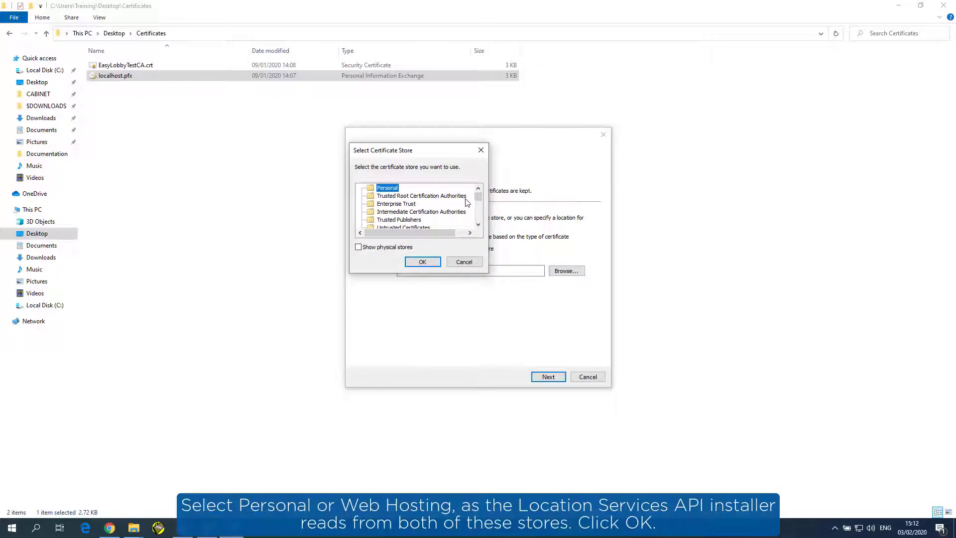
pyautogui.moveTo(478, 197); pyautogui.dragTo(478, 223)
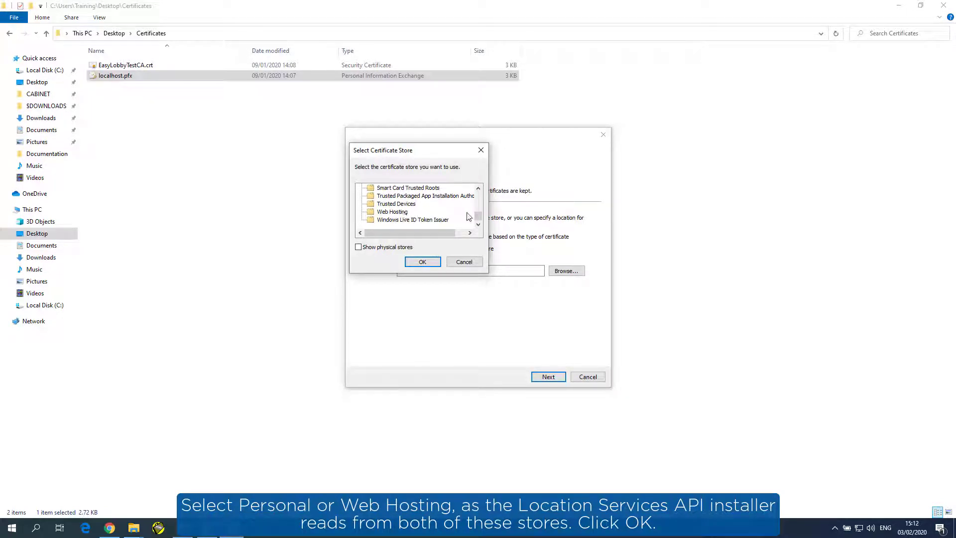
pyautogui.moveTo(478, 216); pyautogui.dragTo(478, 194)
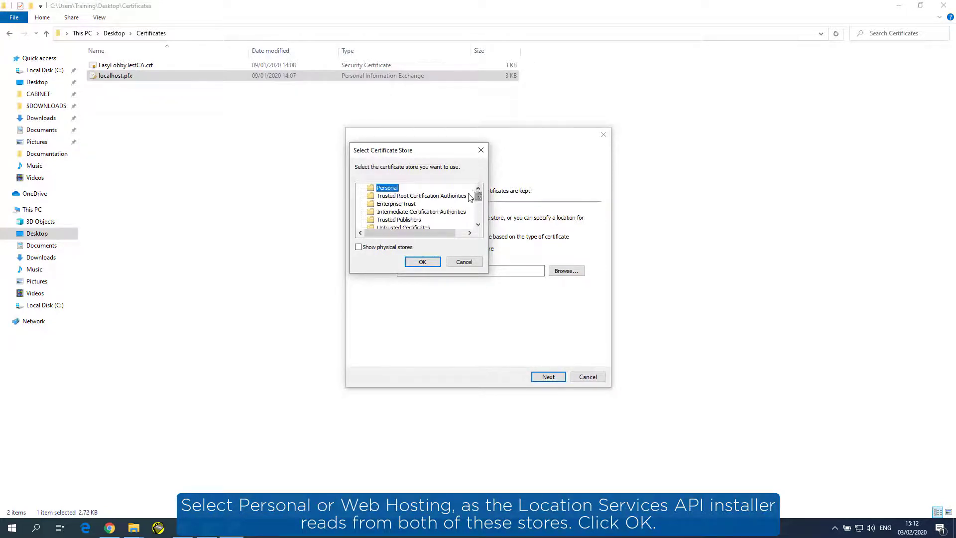
pyautogui.click(423, 262)
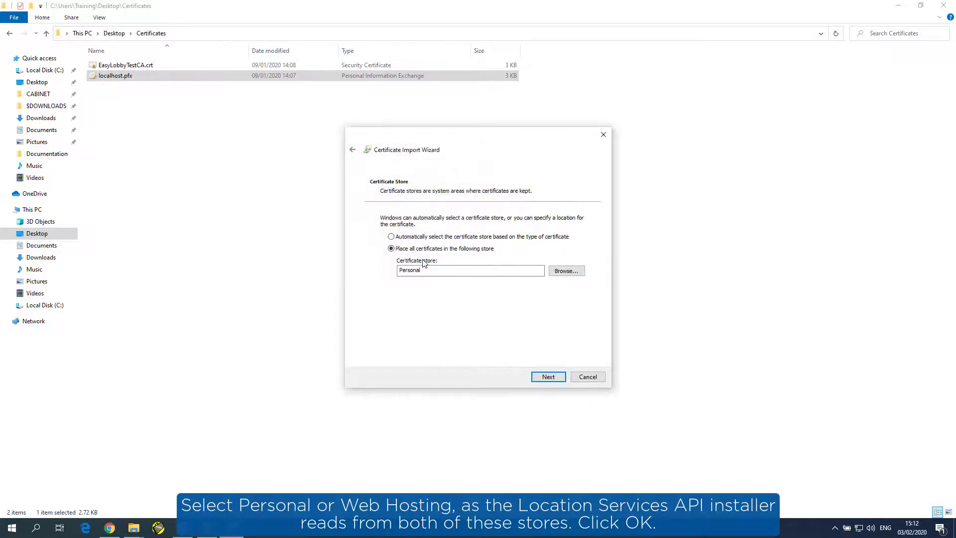
pyautogui.click(545, 378)
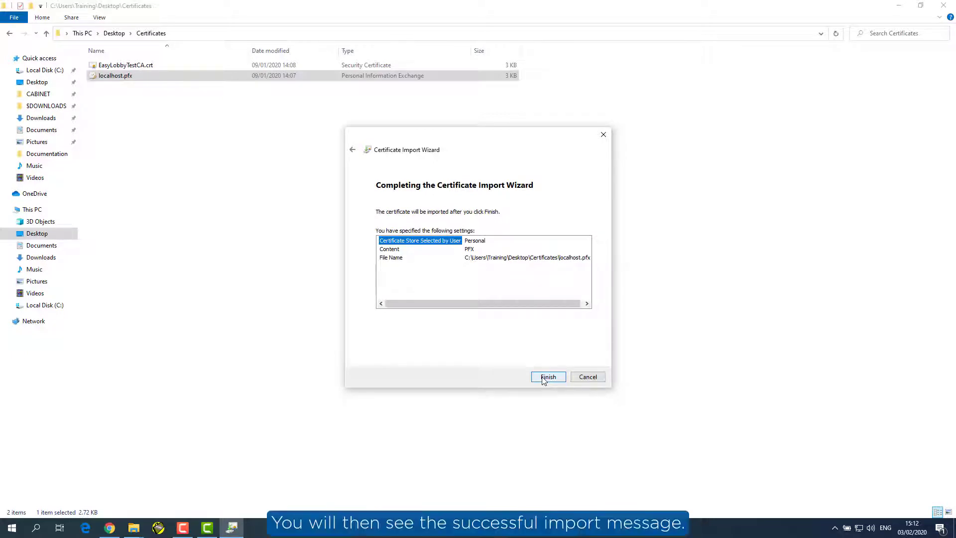
pyautogui.click(544, 377)
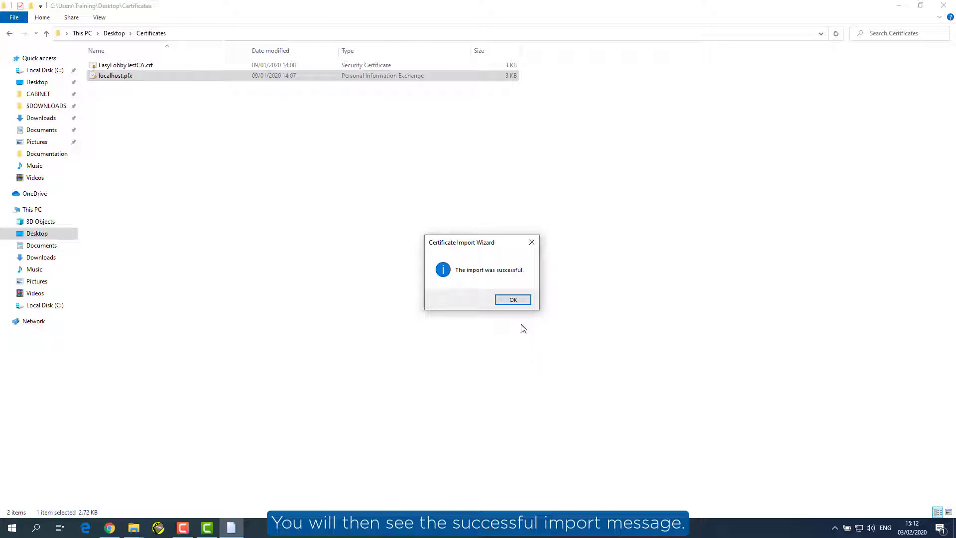
pyautogui.click(513, 299)
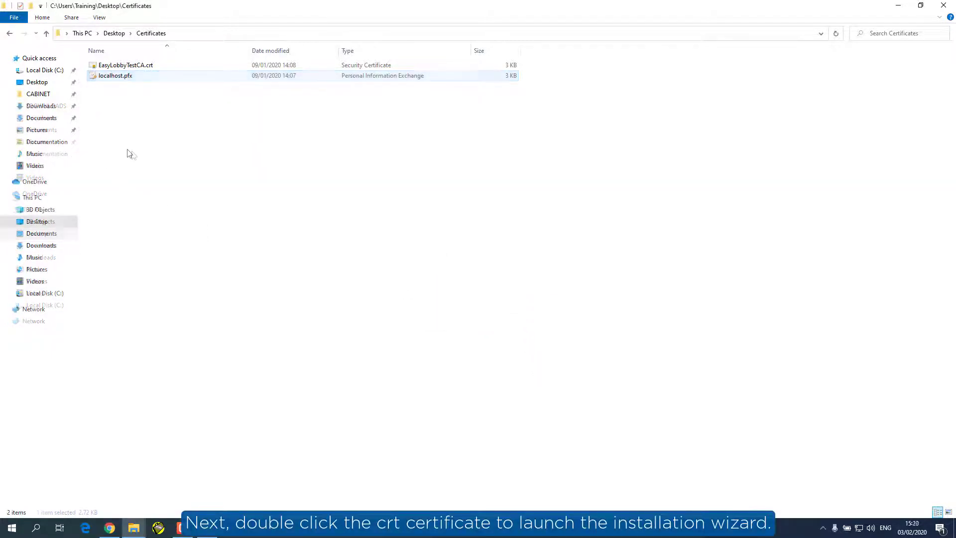
# Step: Open EasyLobbyTestCA.crt and begin installing it for the Local Machine
pyautogui.click(113, 67)
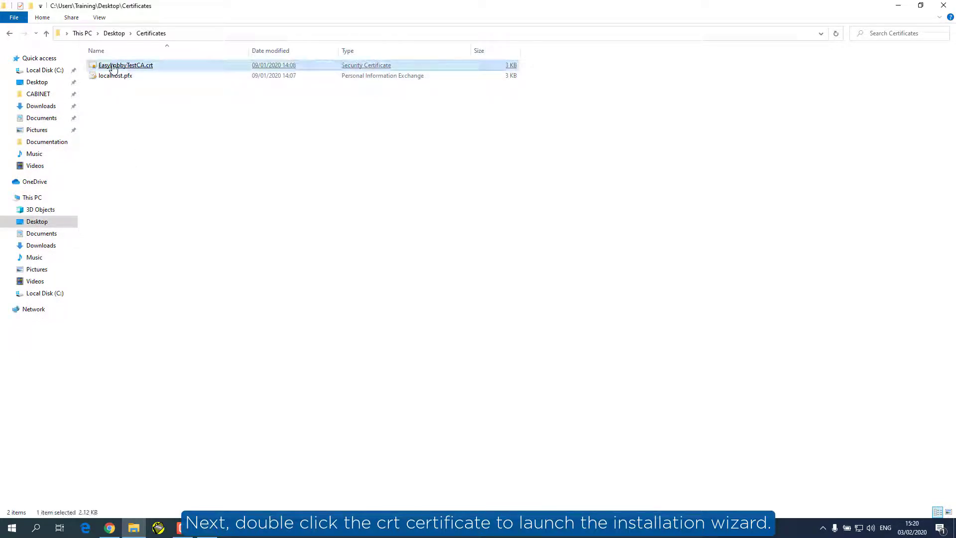
pyautogui.doubleClick(113, 68)
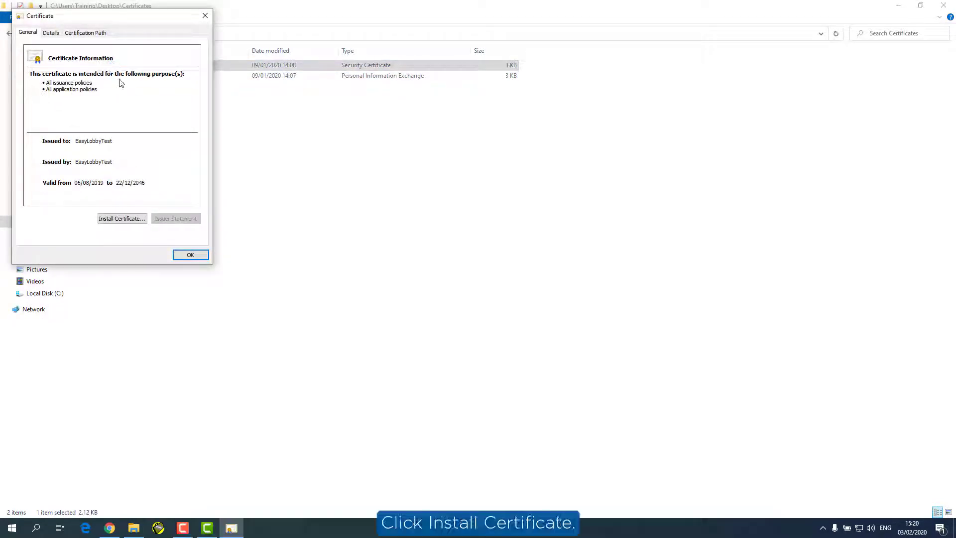
pyautogui.click(120, 220)
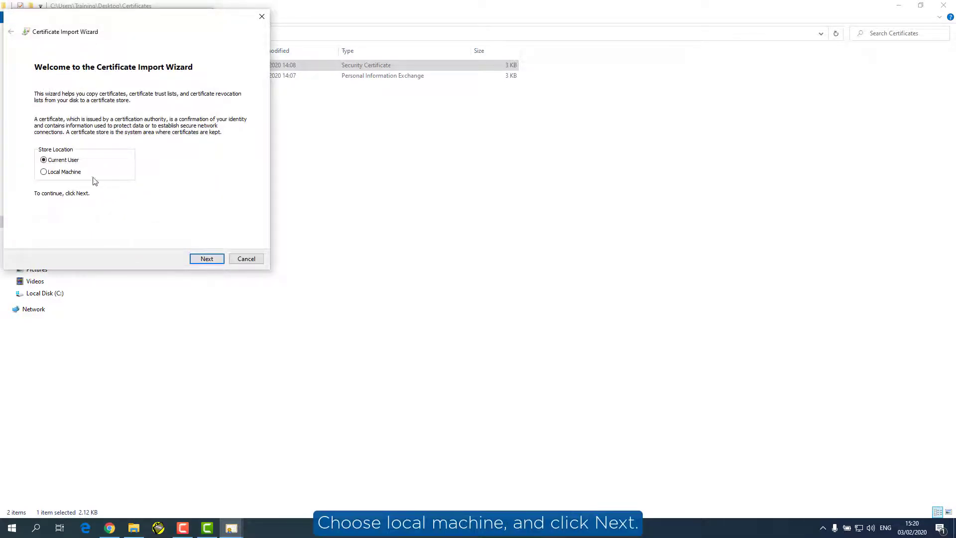
pyautogui.click(77, 173)
pyautogui.click(208, 260)
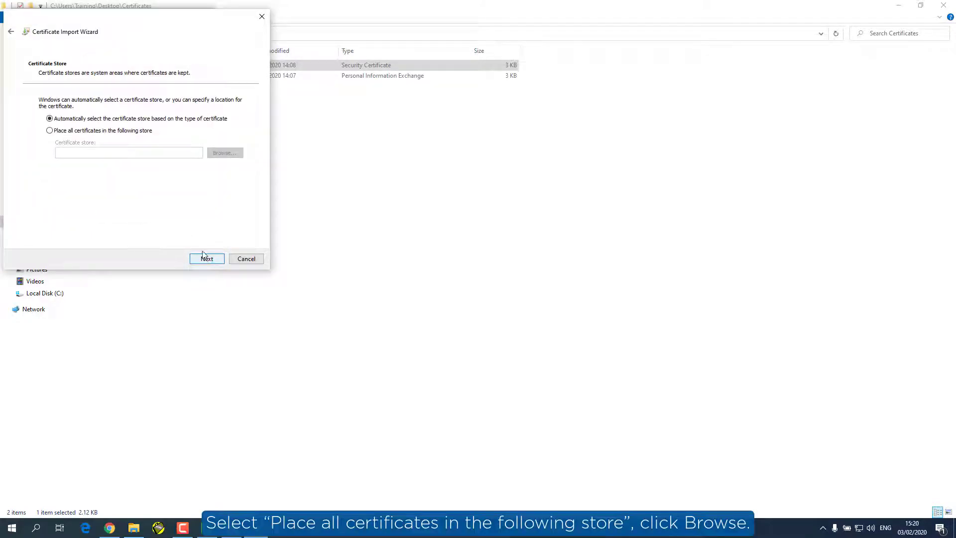
# Step: Put it in Trusted Root Certification Authorities, finish the import, and close the certificate details
pyautogui.click(110, 132)
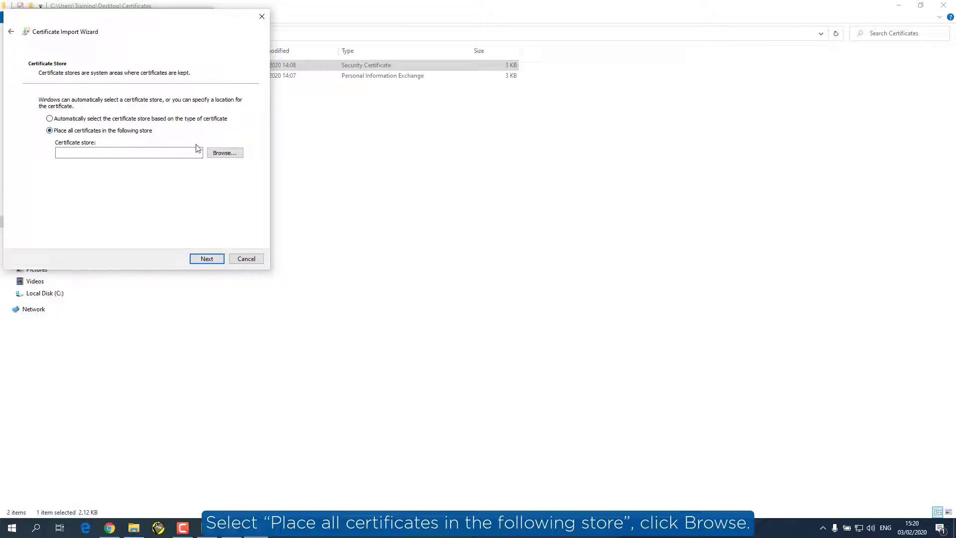
pyautogui.click(222, 153)
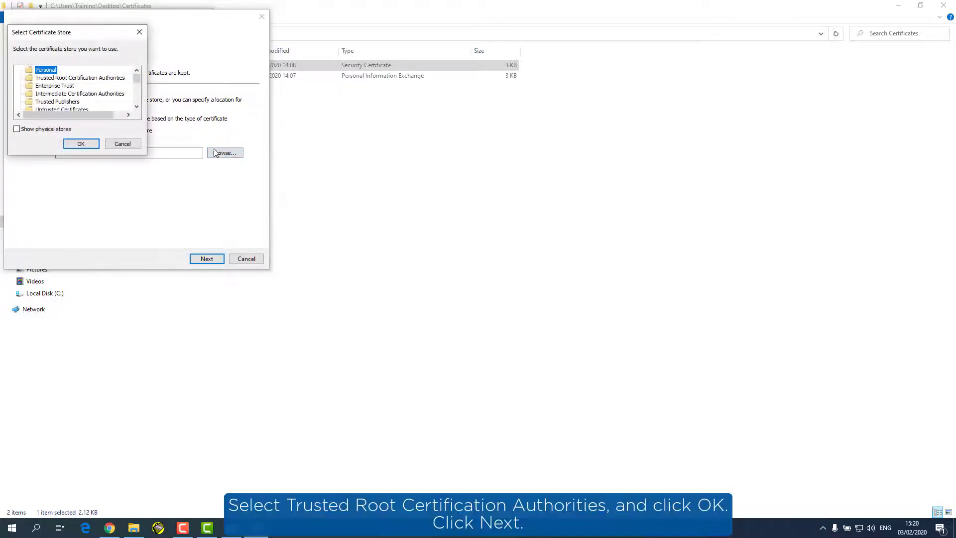
pyautogui.click(100, 78)
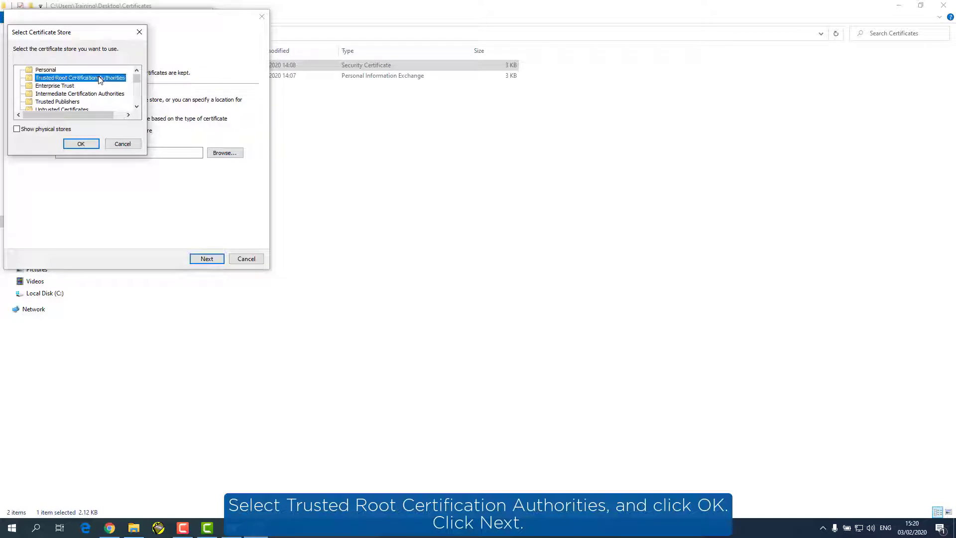
pyautogui.click(82, 144)
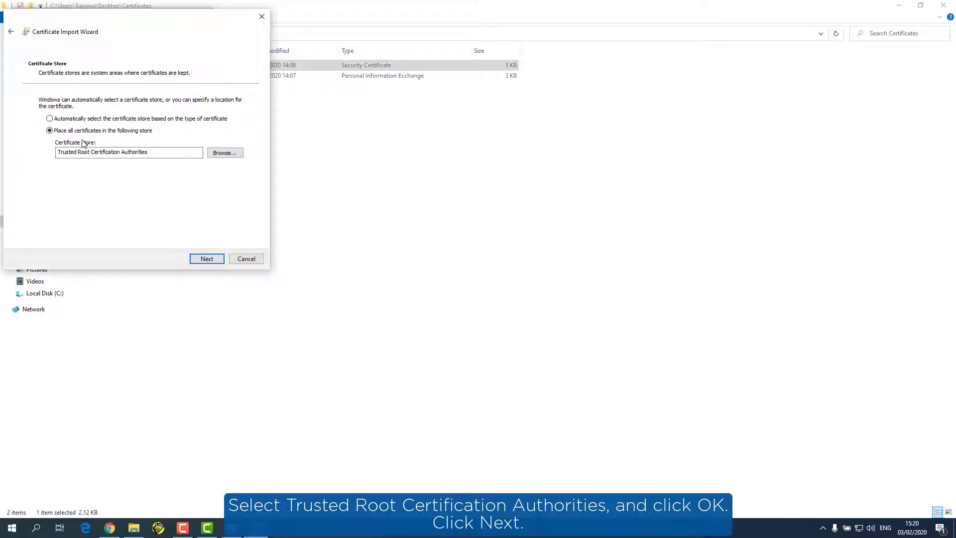
pyautogui.click(206, 258)
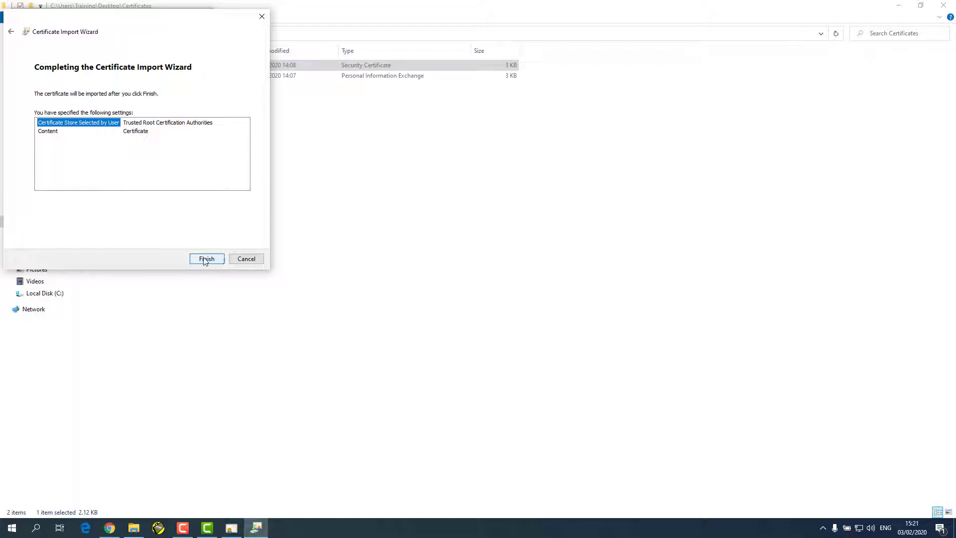
pyautogui.click(203, 259)
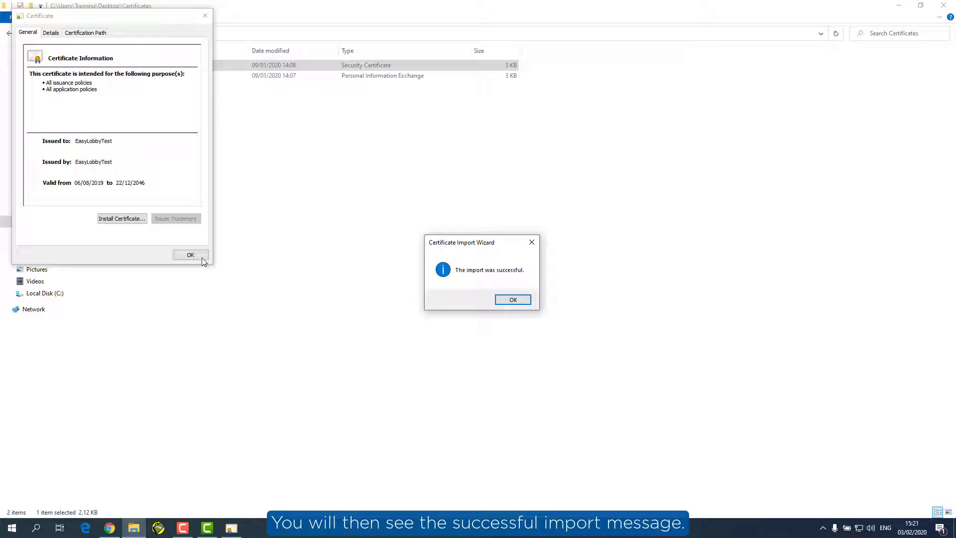
pyautogui.click(514, 299)
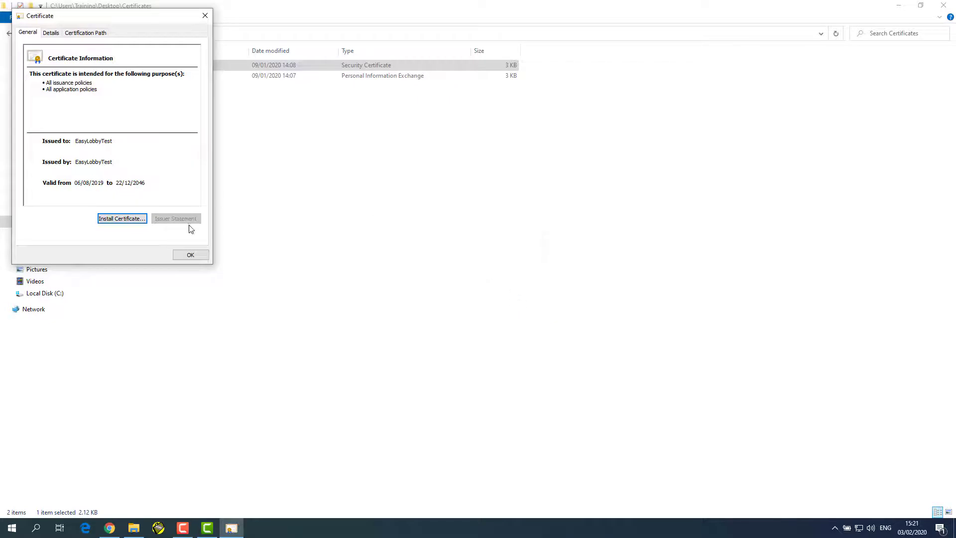
pyautogui.click(191, 255)
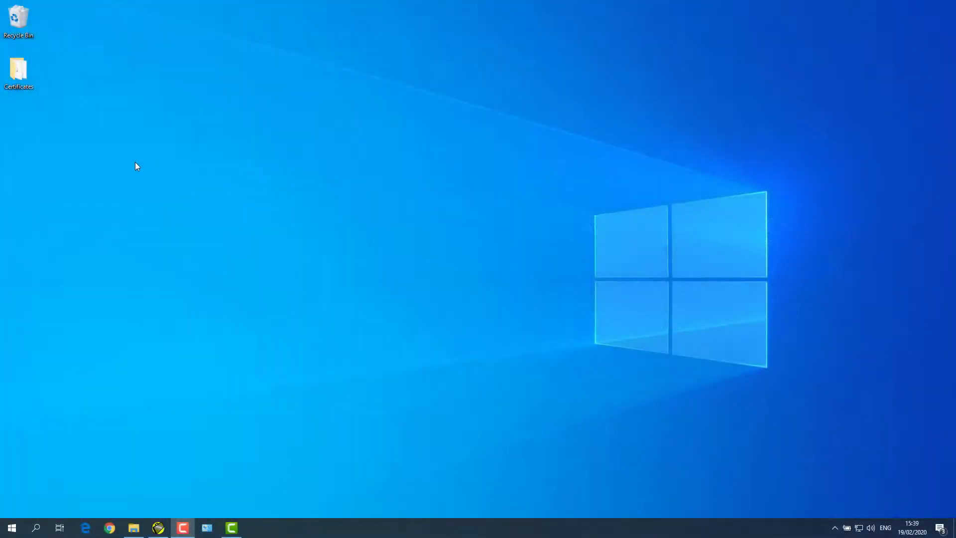
# Step: Go to Programs and Features in Control Panel and show the Windows features list
pyautogui.click(206, 524)
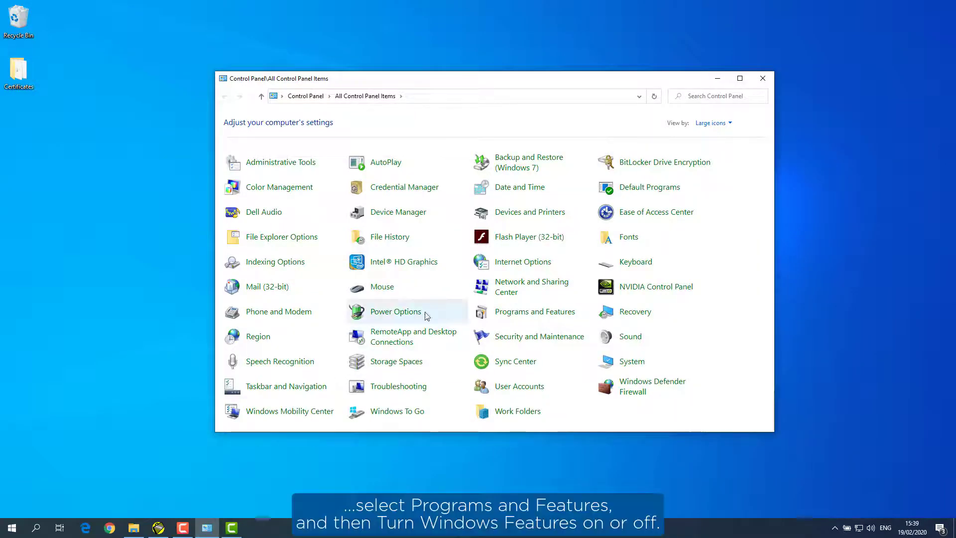
pyautogui.click(521, 313)
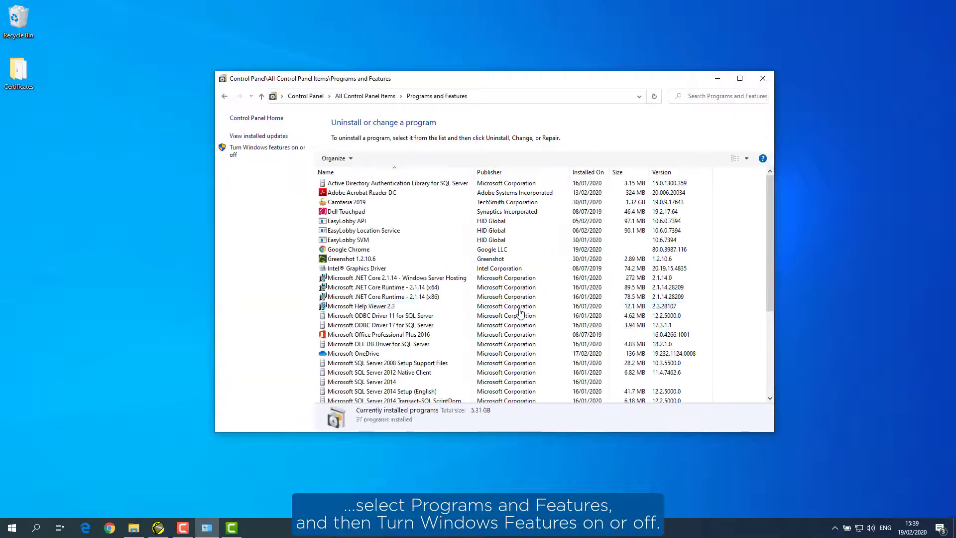
pyautogui.click(274, 151)
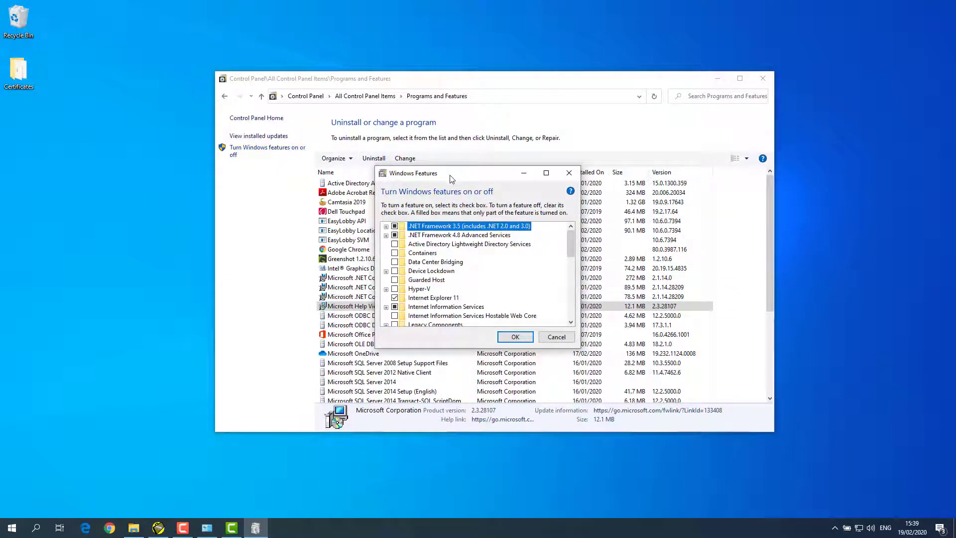
# Step: Review IIS World Wide Web Services: Application Development, Common HTTP Features and Security, then accept with OK
pyautogui.moveTo(452, 179); pyautogui.dragTo(439, 16)
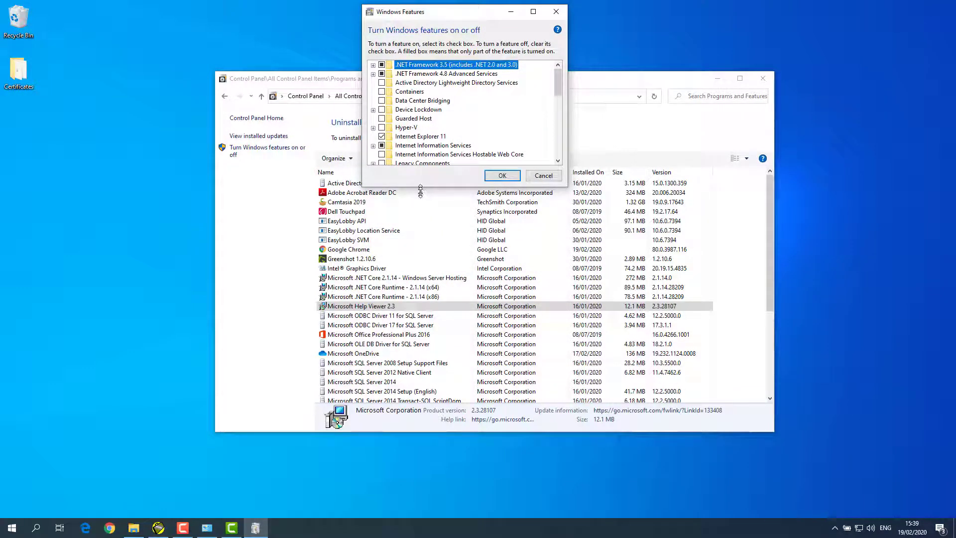
pyautogui.moveTo(420, 189); pyautogui.dragTo(477, 515)
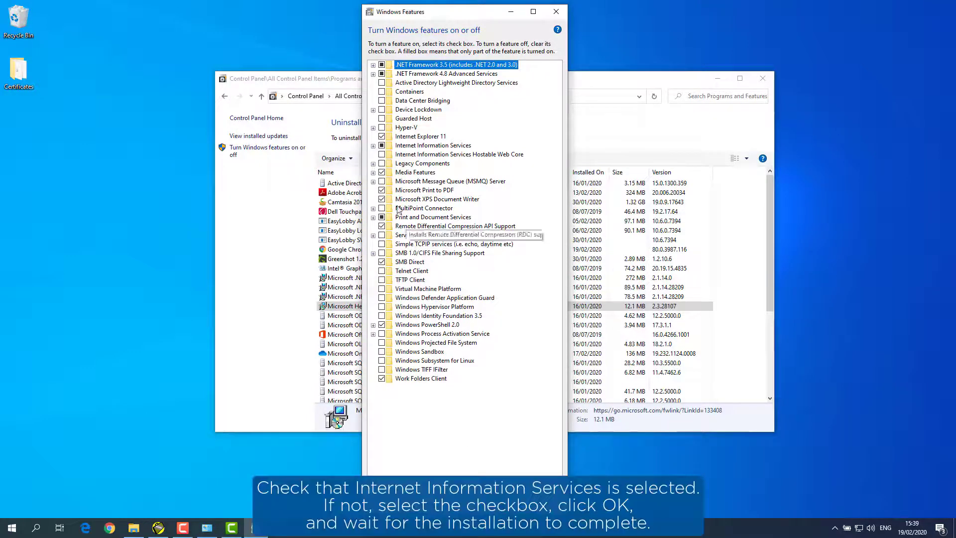
pyautogui.click(374, 146)
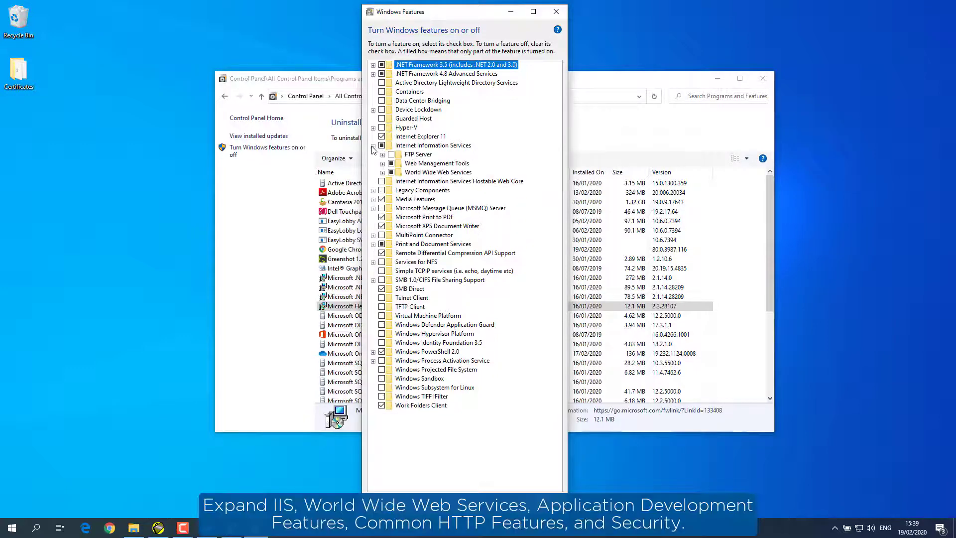
pyautogui.click(383, 173)
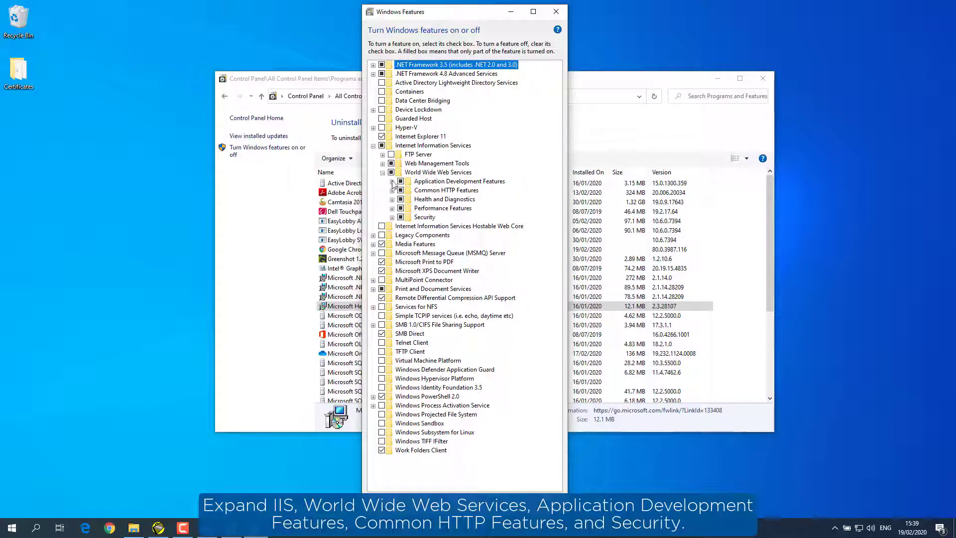
pyautogui.click(392, 182)
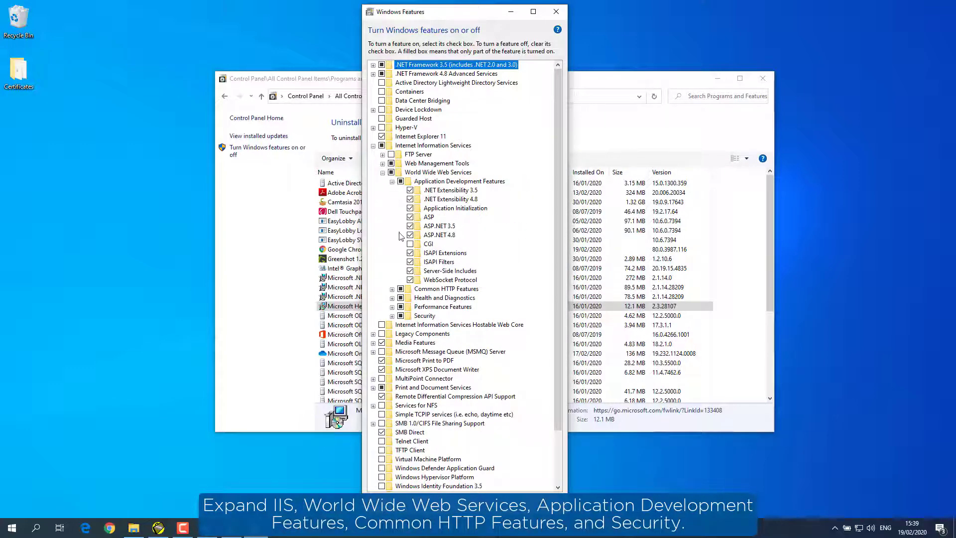
pyautogui.click(392, 290)
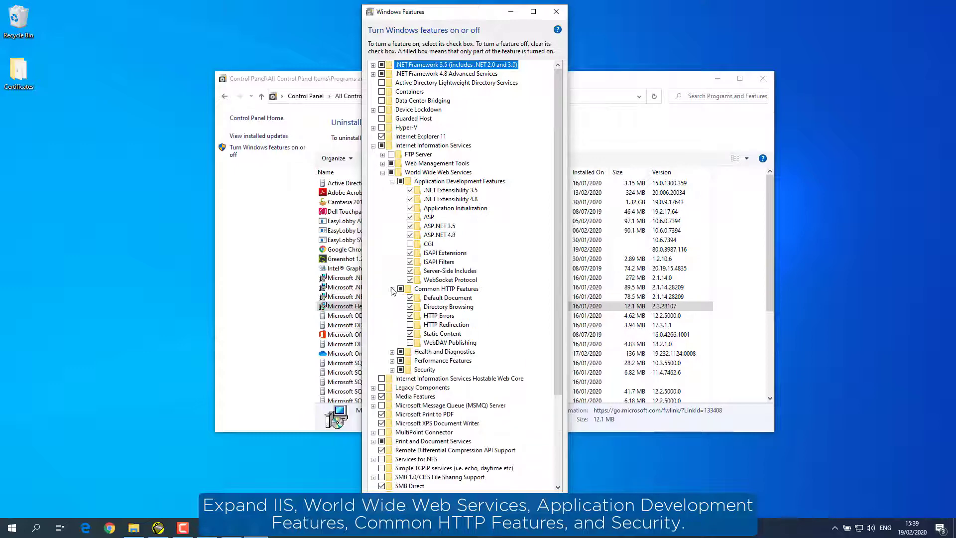
pyautogui.click(392, 370)
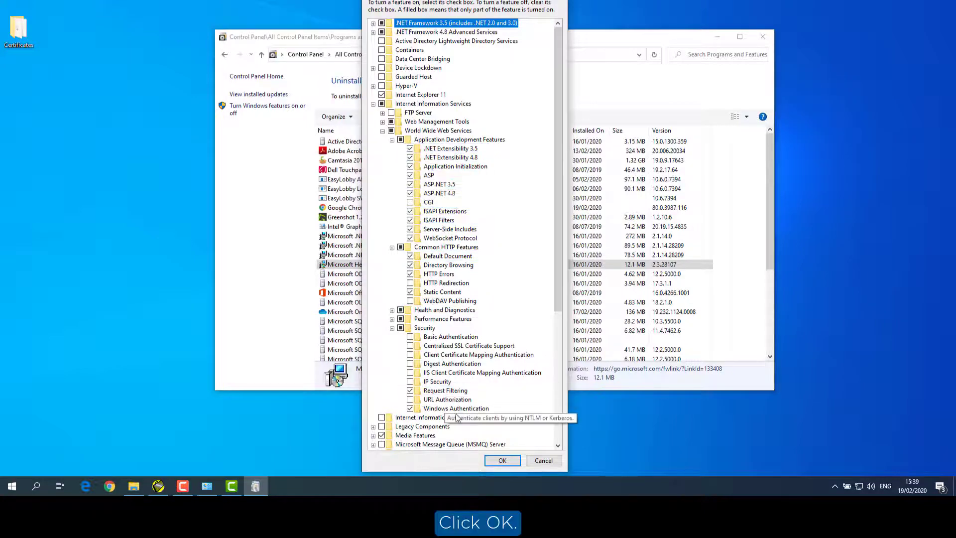
pyautogui.click(501, 459)
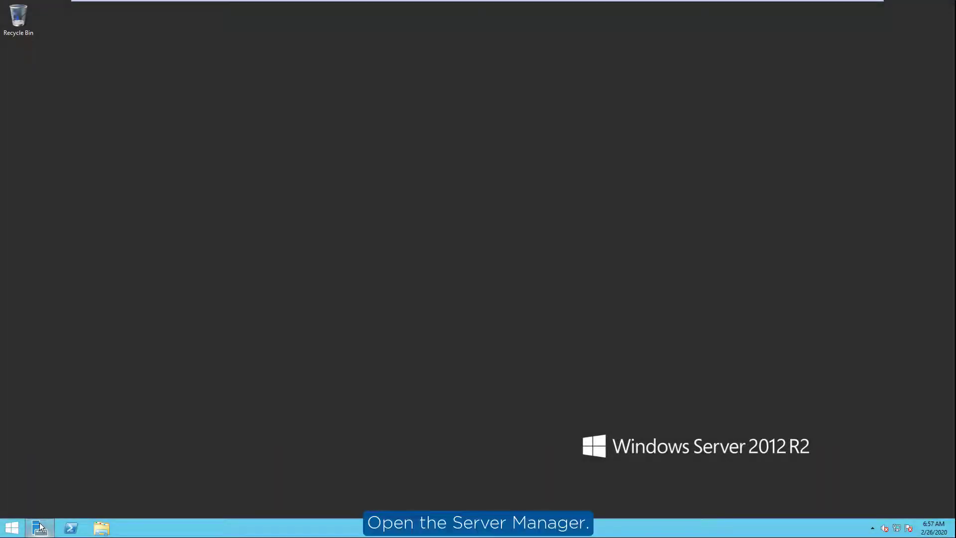
# Step: Start Add Roles and Features and select the Web Server (IIS) role with its management tools
pyautogui.moveTo(40, 527)
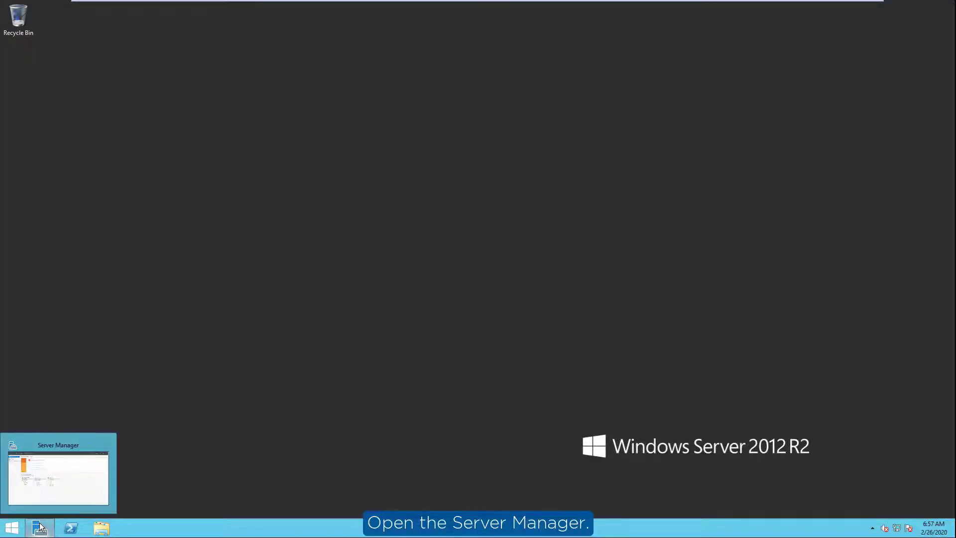
pyautogui.click(54, 489)
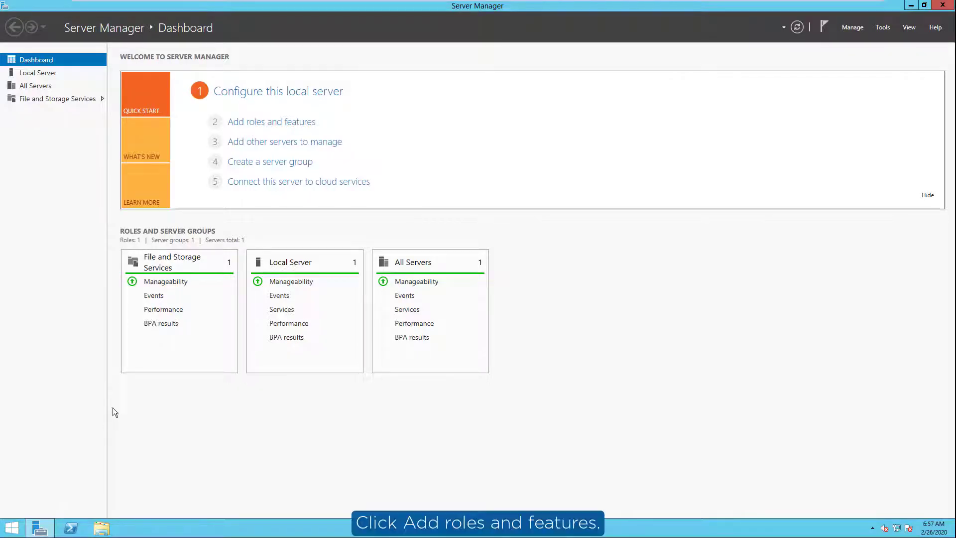
pyautogui.click(267, 122)
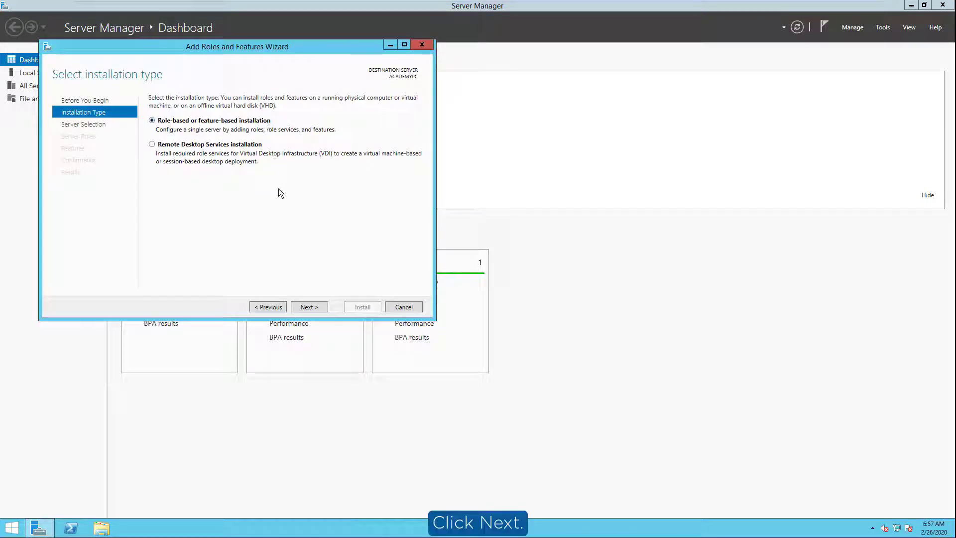
pyautogui.click(306, 307)
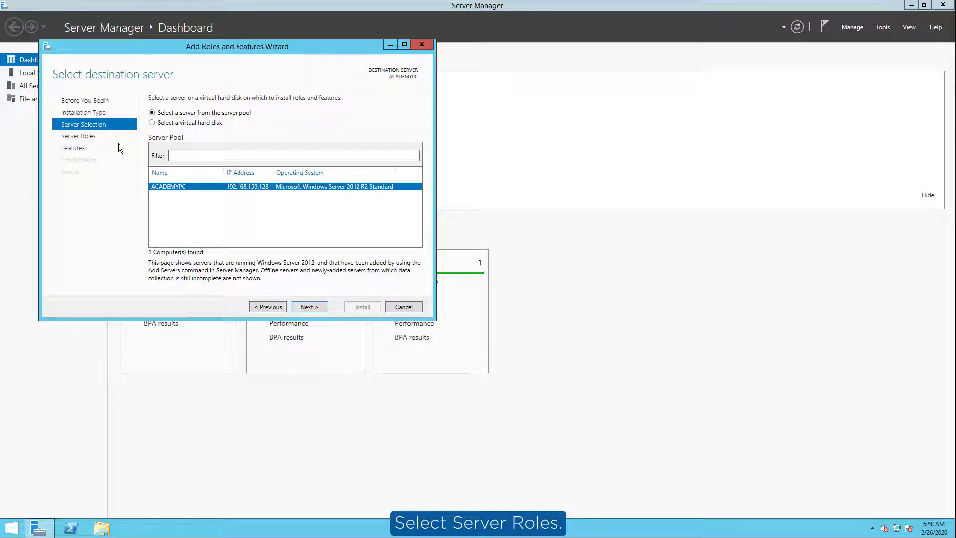
pyautogui.click(78, 136)
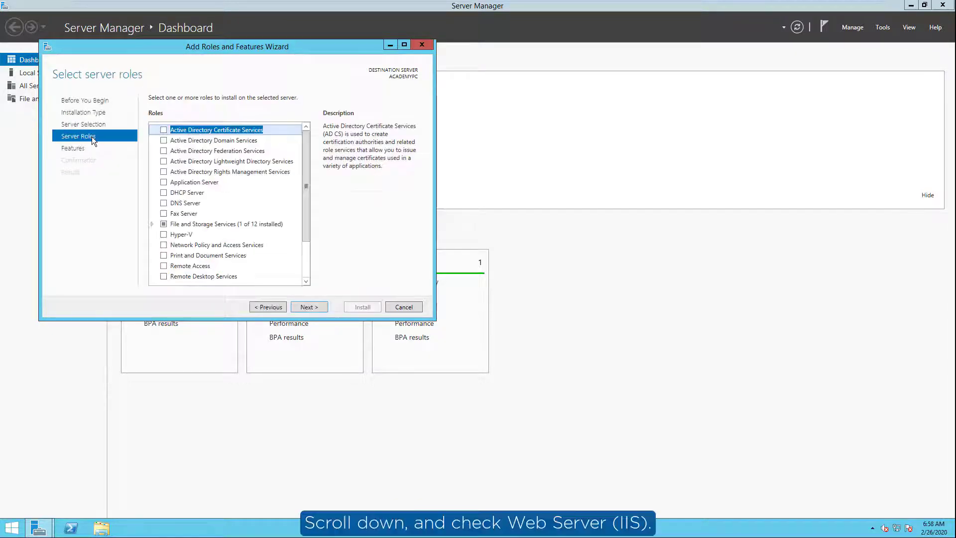
pyautogui.moveTo(303, 215); pyautogui.dragTo(307, 268)
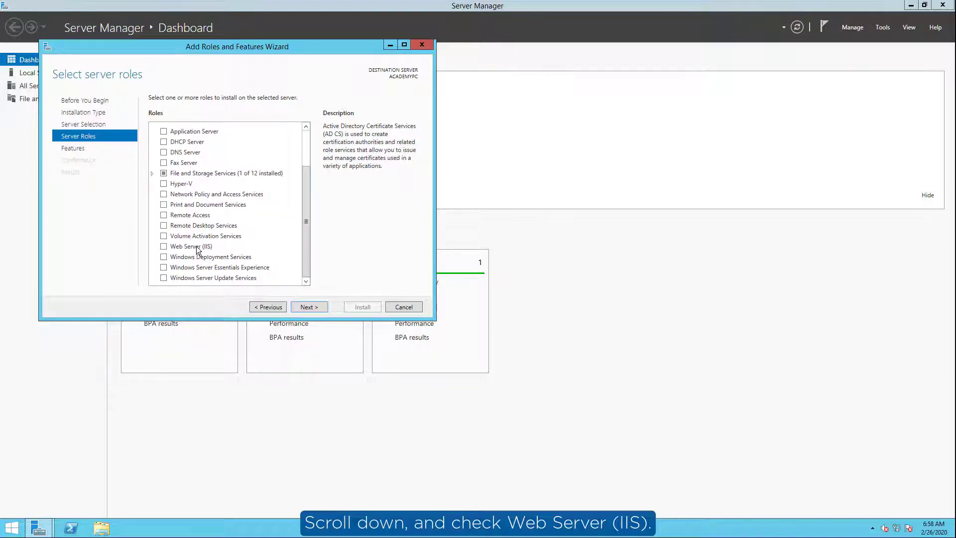
pyautogui.click(164, 247)
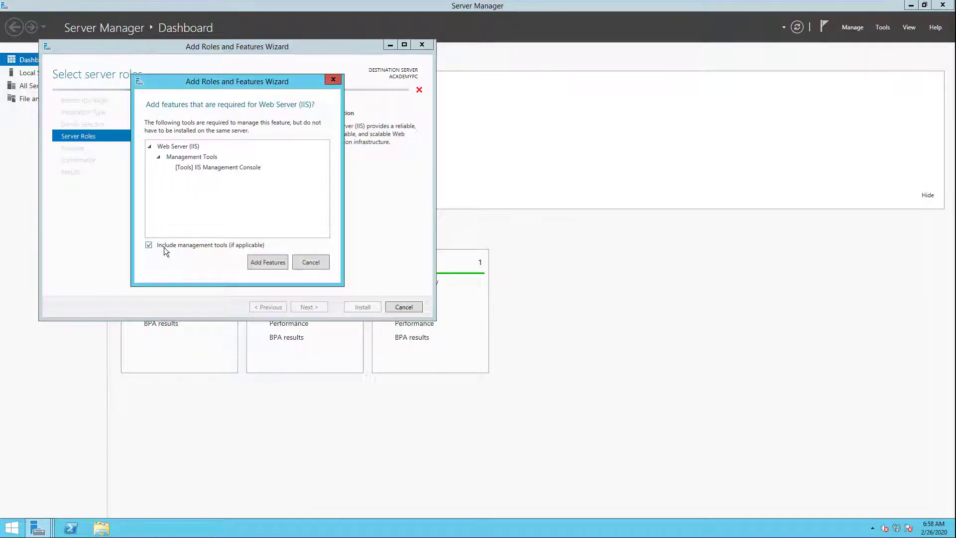
pyautogui.click(256, 262)
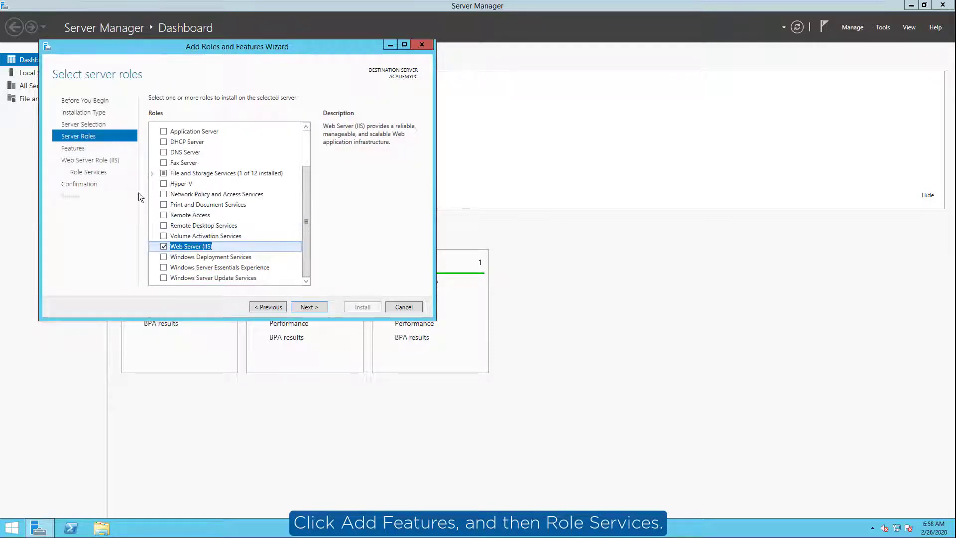
pyautogui.click(100, 171)
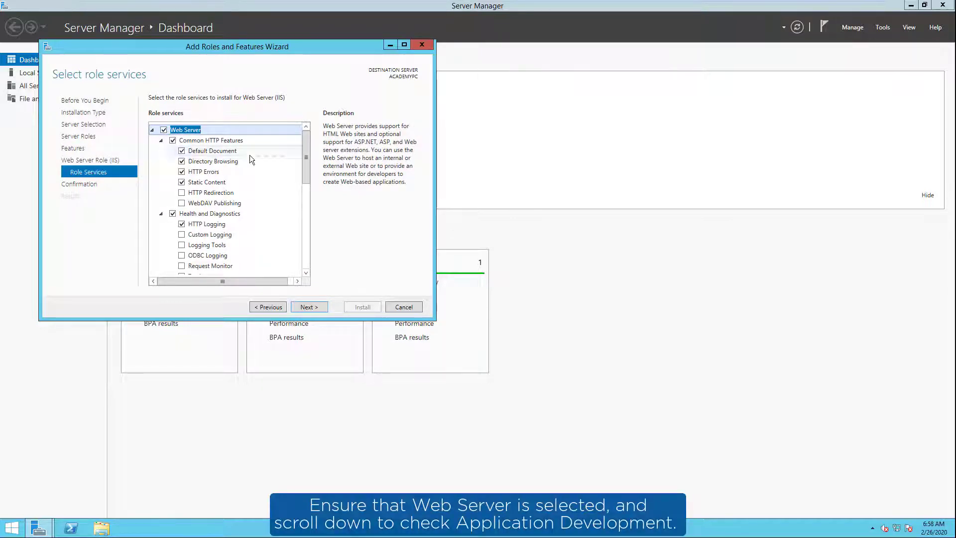
# Step: Add Application Development, .NET Extensibility 4.5 and ASP.NET 4.5 role services, then install and close
pyautogui.moveTo(306, 172); pyautogui.dragTo(312, 261)
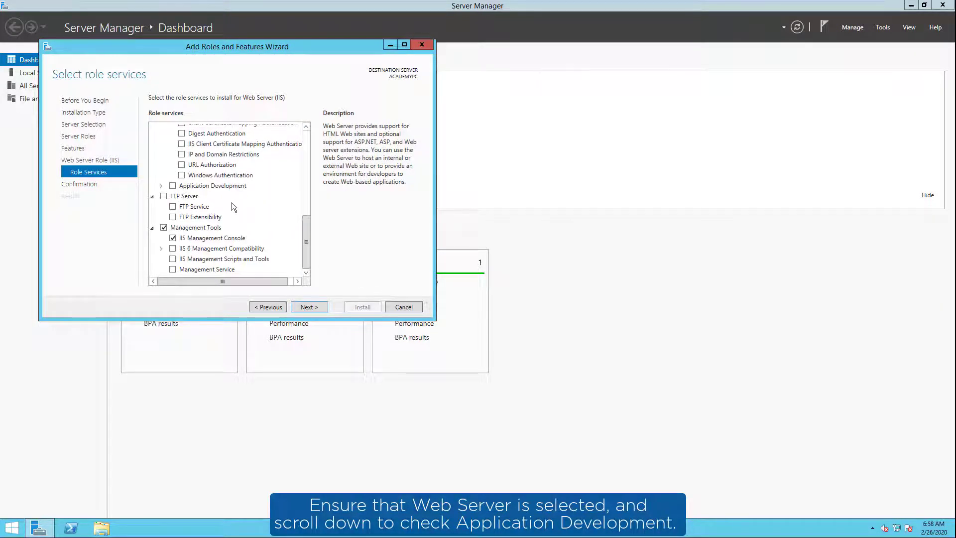
pyautogui.click(173, 186)
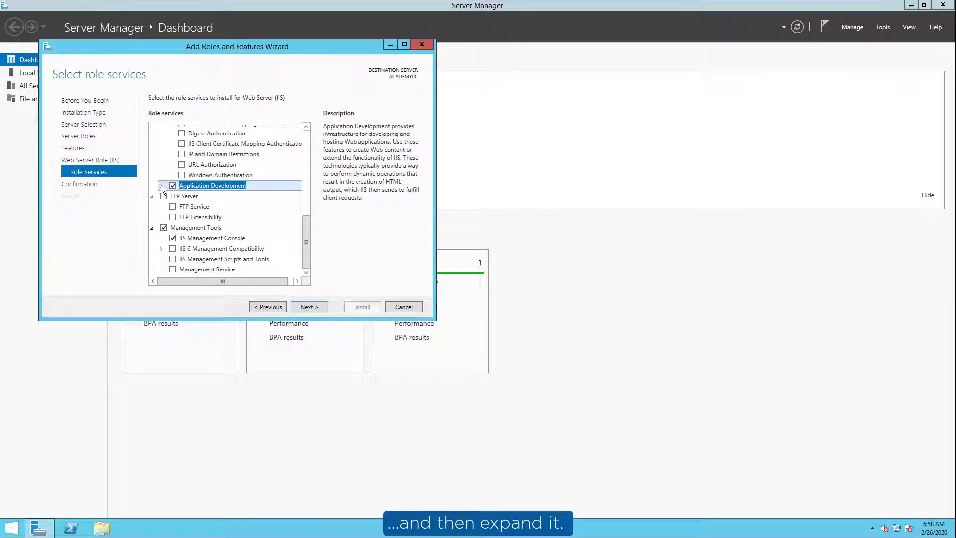
pyautogui.click(161, 186)
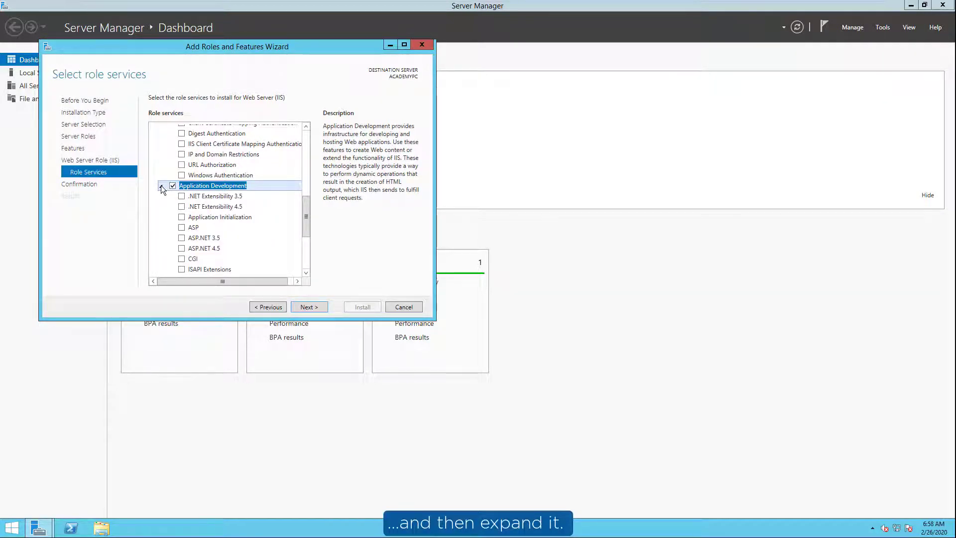
pyautogui.click(181, 206)
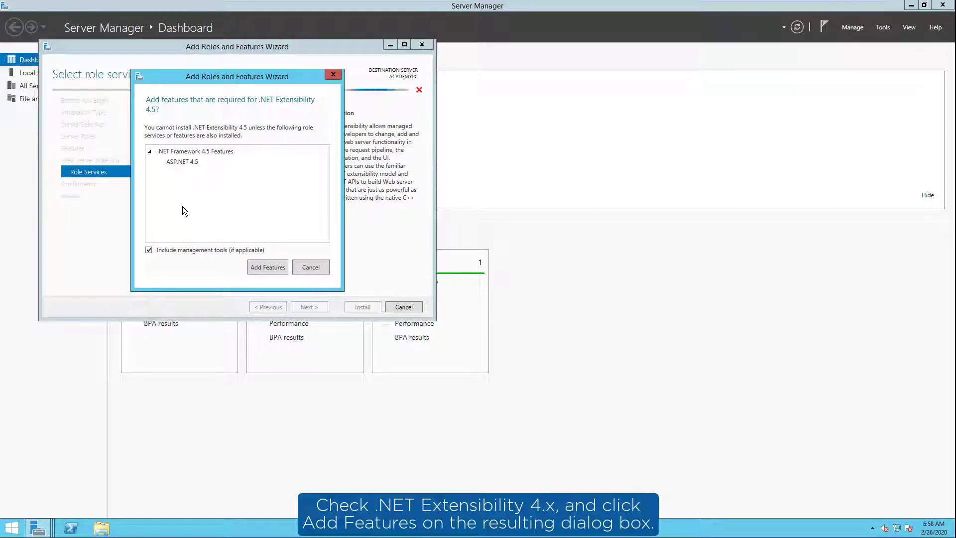
pyautogui.click(261, 264)
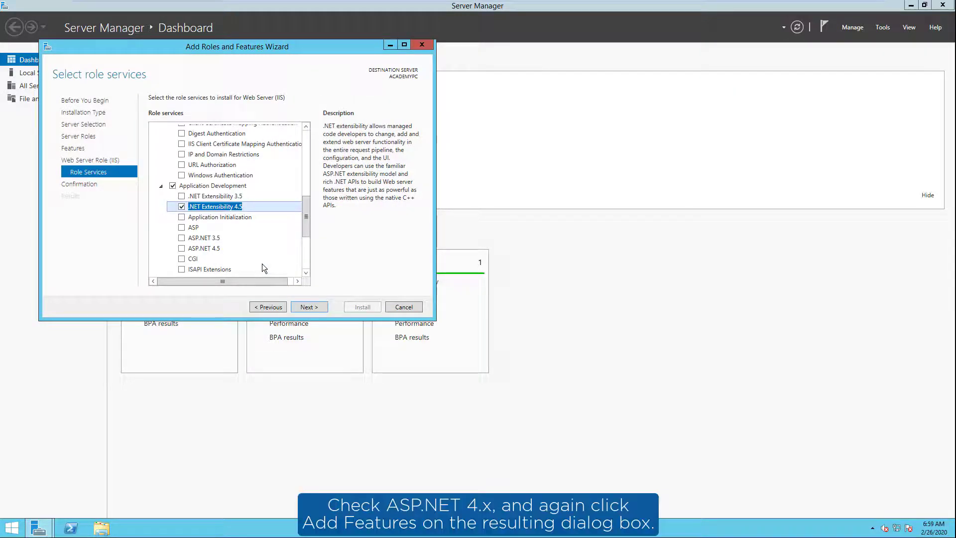
pyautogui.click(182, 249)
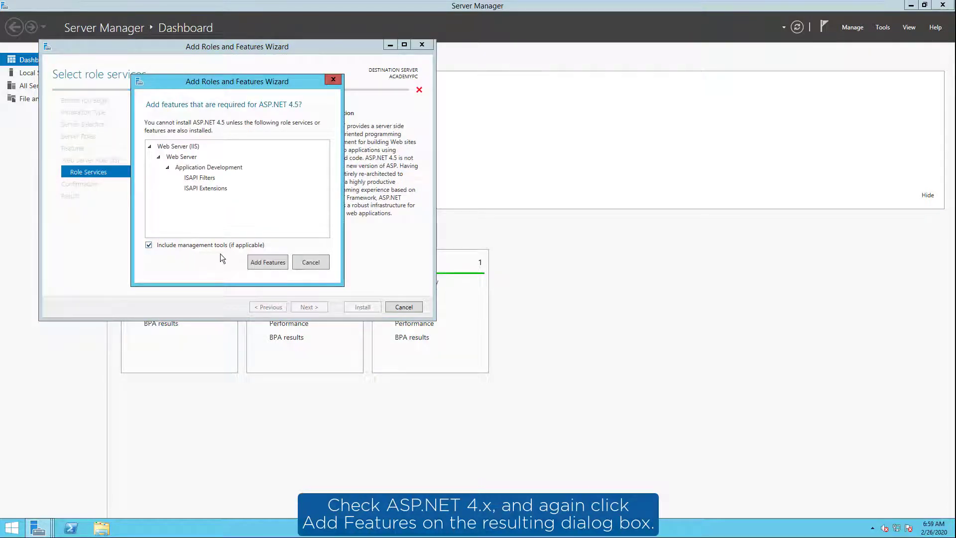
pyautogui.click(258, 262)
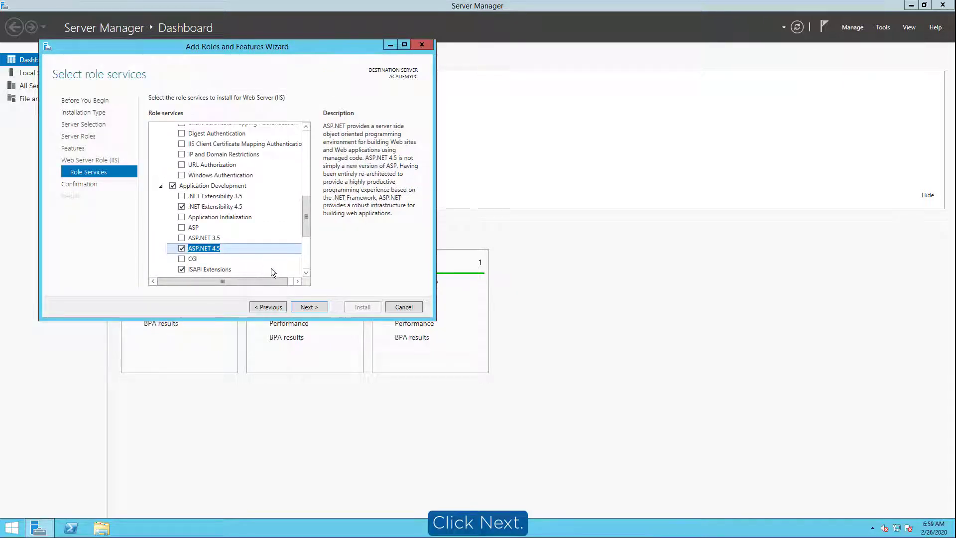
pyautogui.click(306, 306)
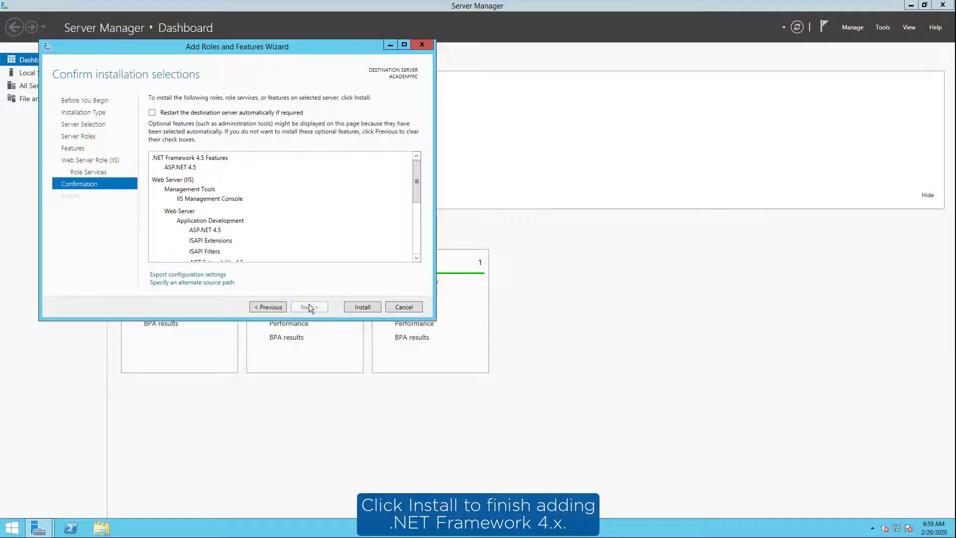
pyautogui.click(358, 307)
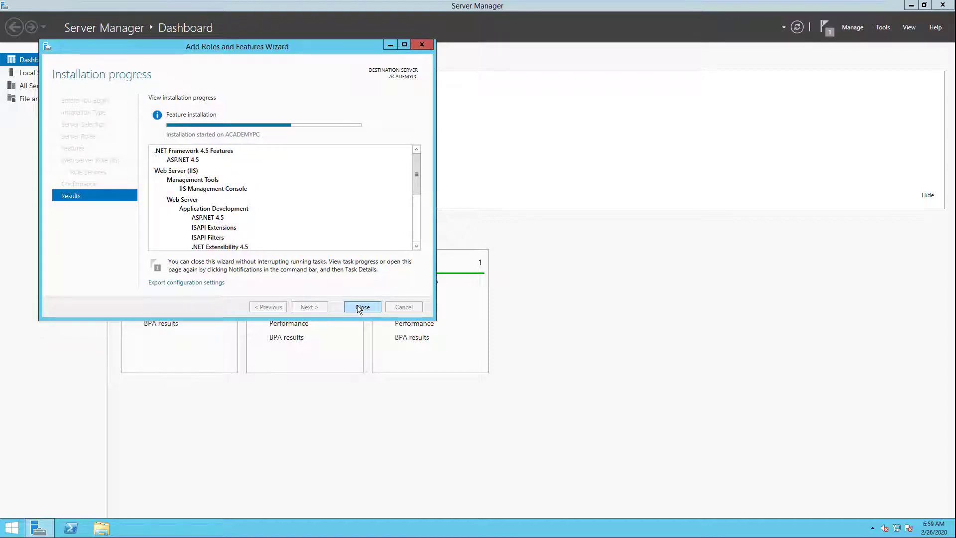
pyautogui.click(358, 307)
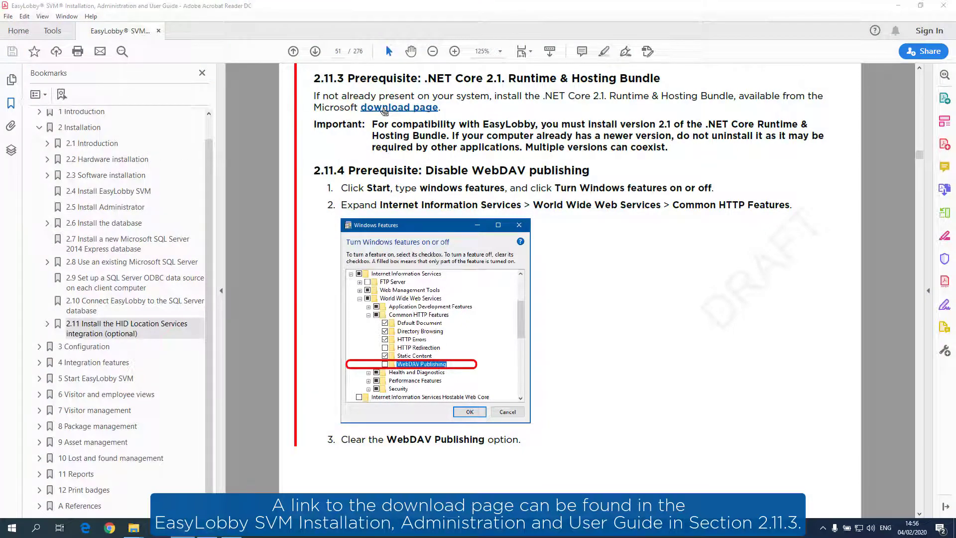
# Step: Follow the 'download page' link in section 2.11.3 to the .NET Core 2.1 Hosting Bundle page
pyautogui.moveTo(385, 113)
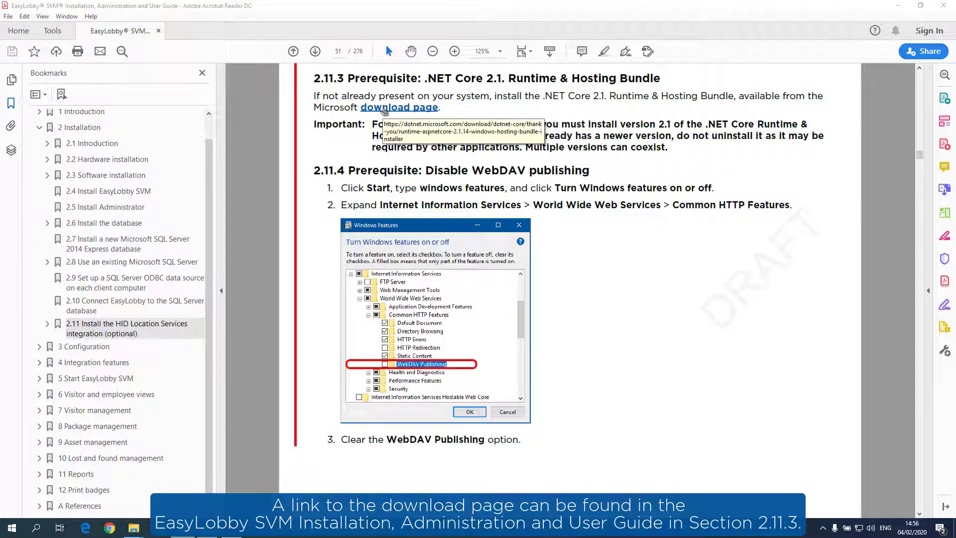
pyautogui.click(386, 110)
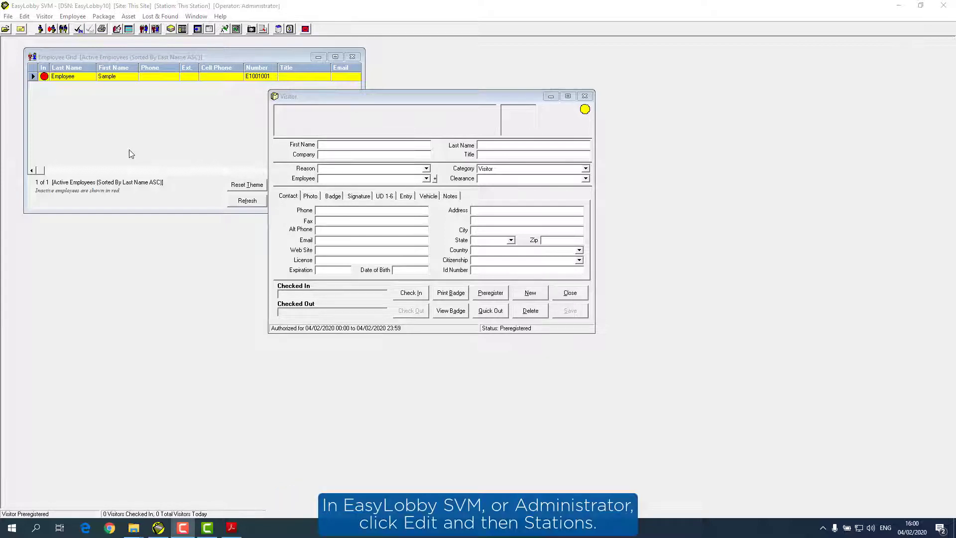
# Step: Create station 'EasyLobby API' under site 10 – This Site, enter its CD Key, and assign application EasyLobby API
pyautogui.click(25, 17)
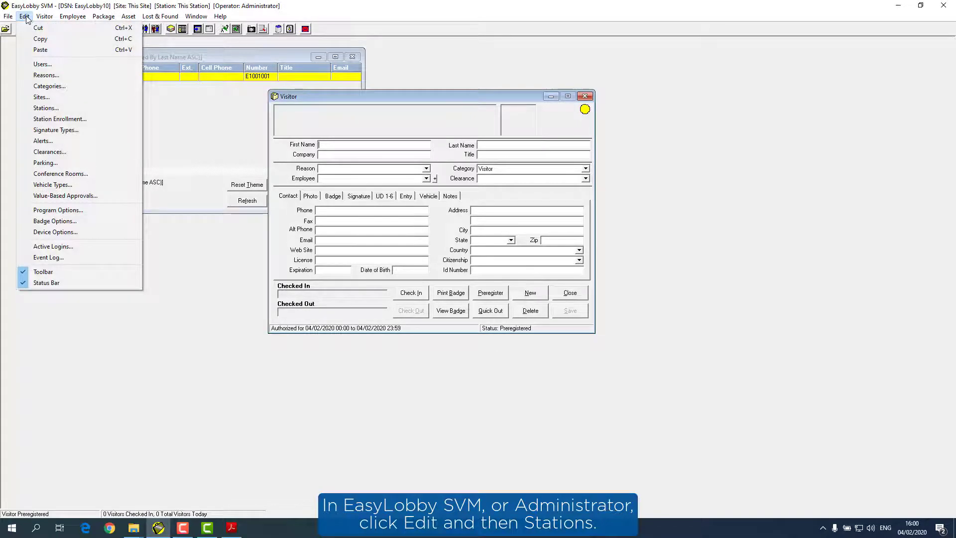
pyautogui.click(44, 107)
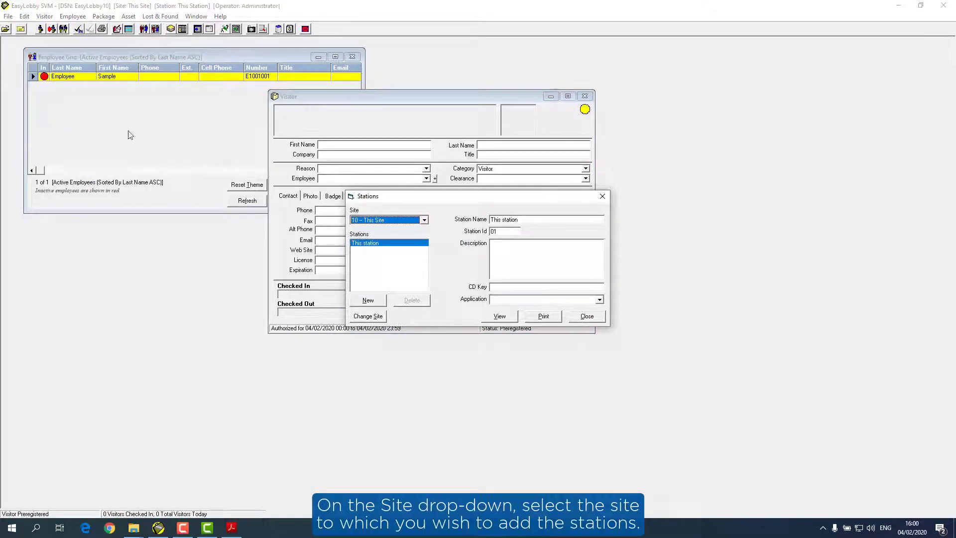
pyautogui.click(425, 220)
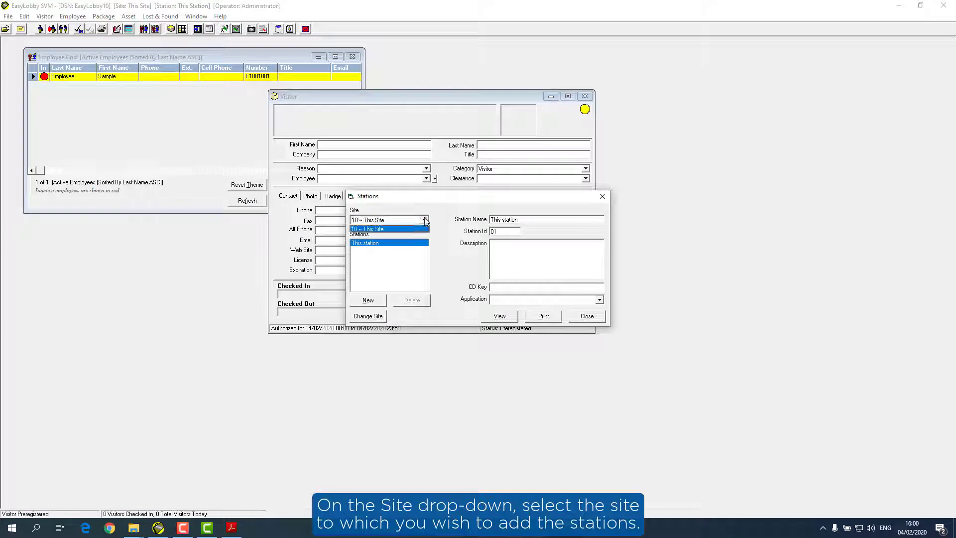
pyautogui.click(423, 229)
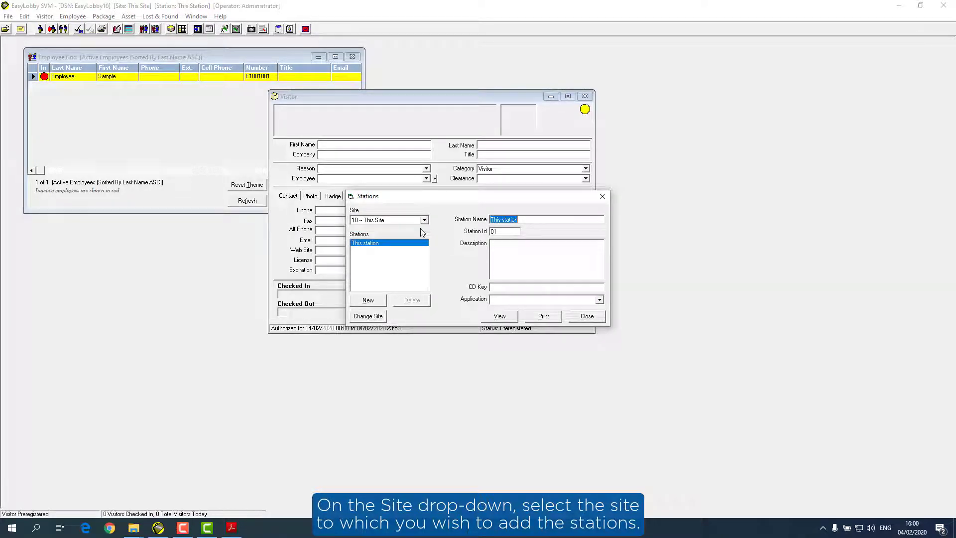
pyautogui.click(369, 301)
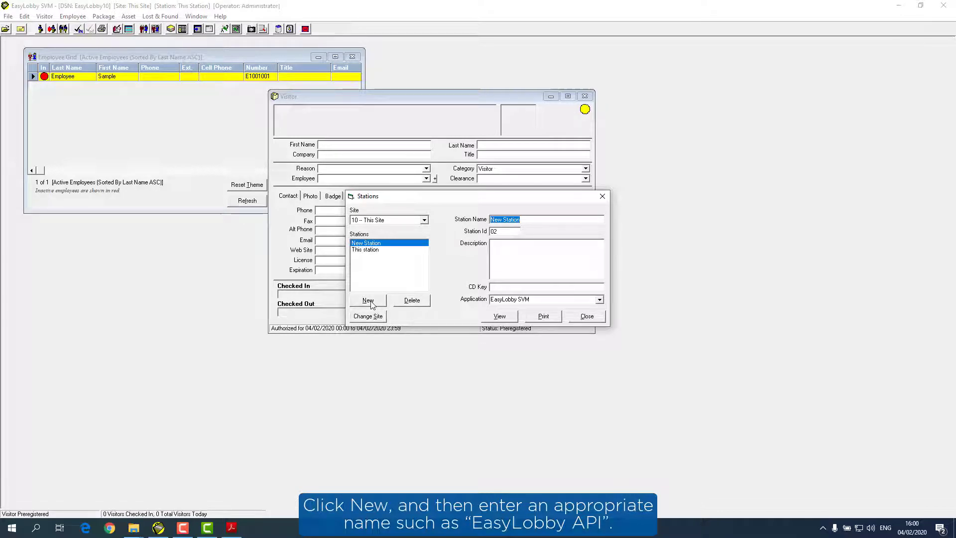
pyautogui.write('E')
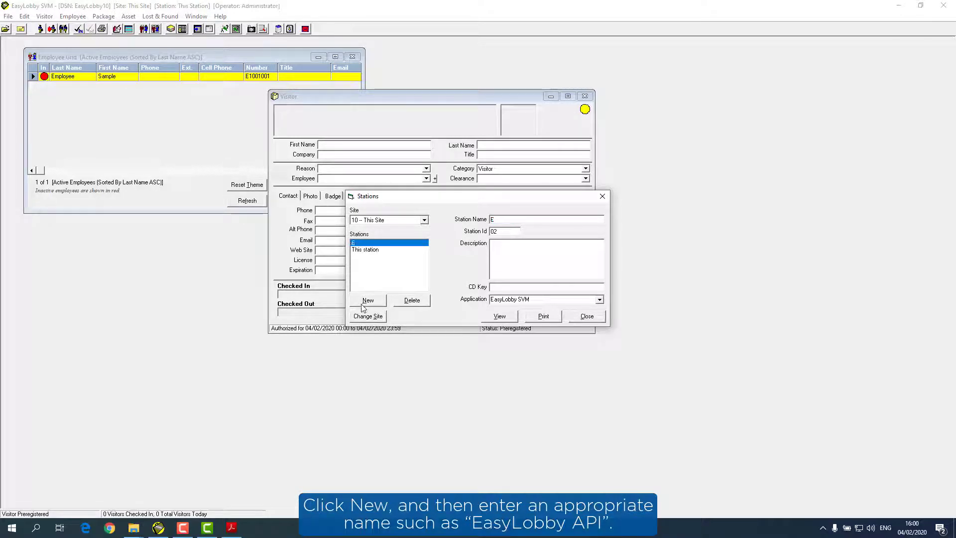
pyautogui.write('asyLobby API')
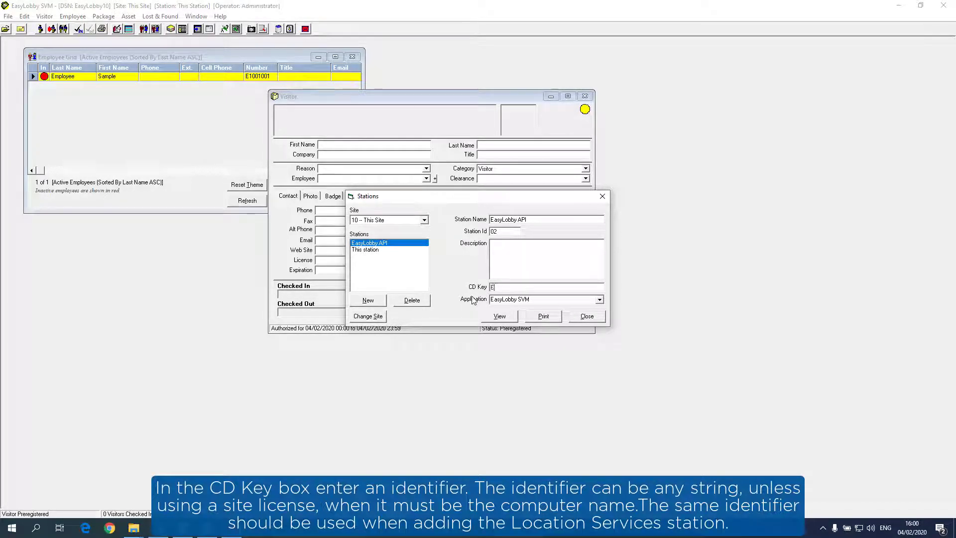
pyautogui.write('EasyLo')
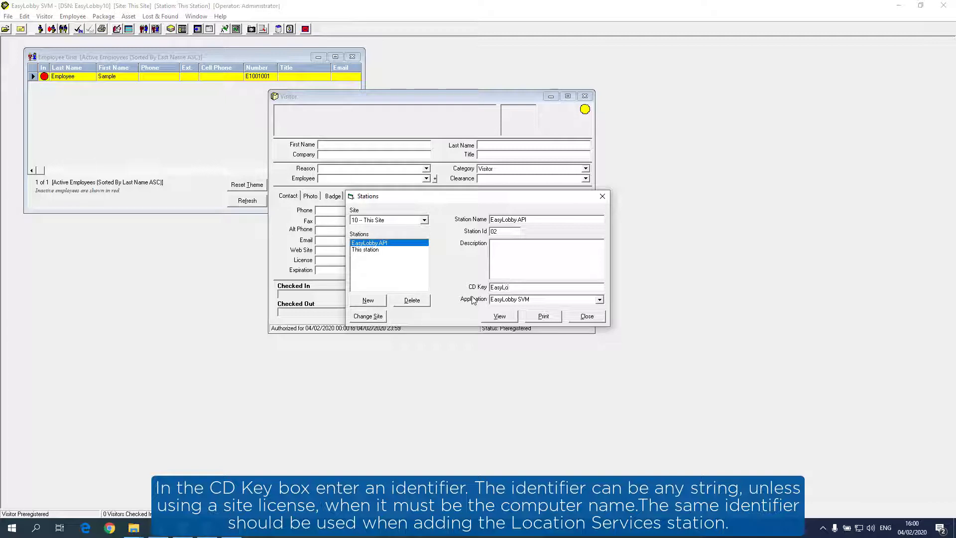
pyautogui.write('bby')
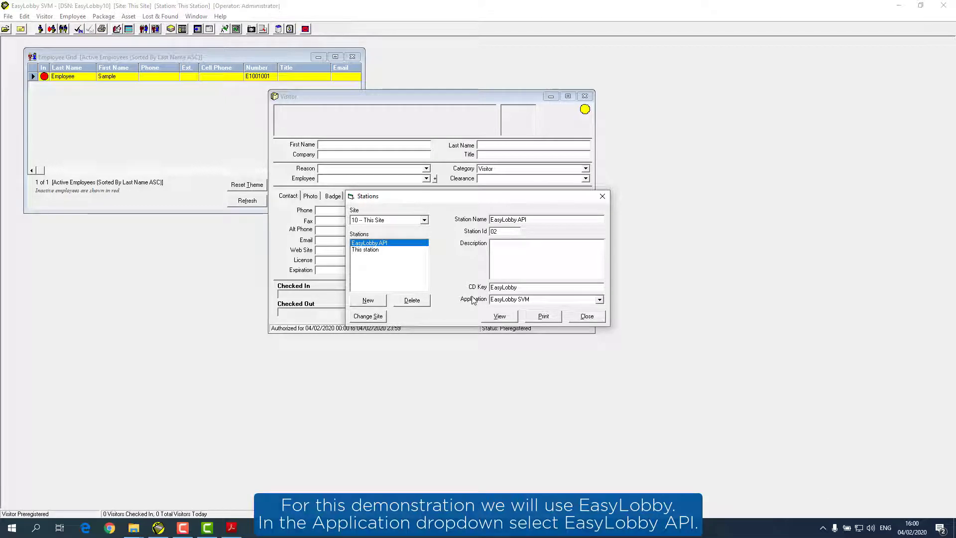
pyautogui.click(600, 300)
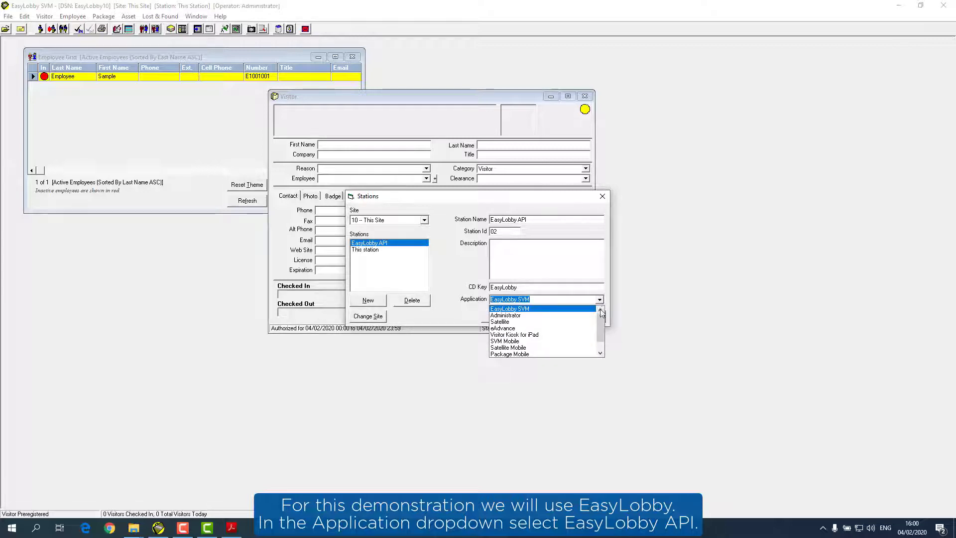
pyautogui.scroll(-1, 600, 324)
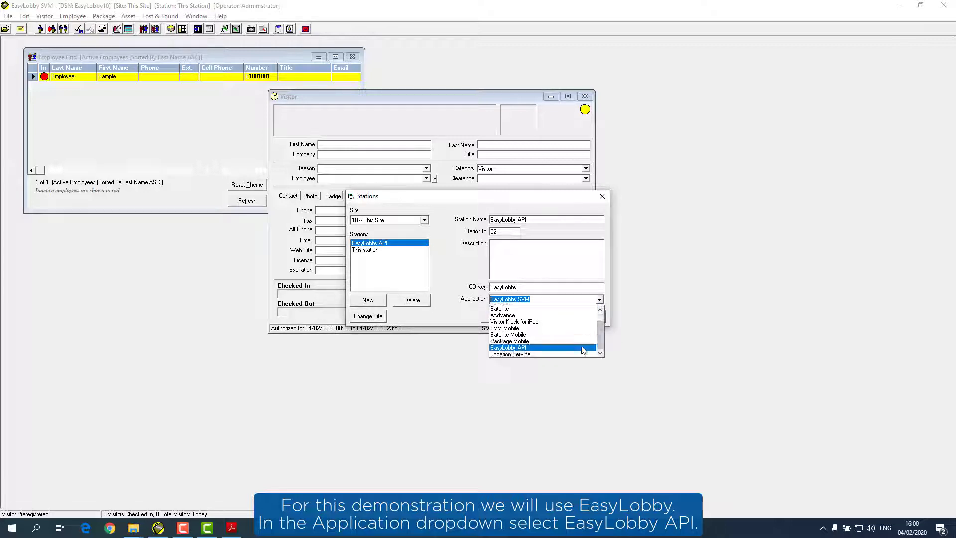
pyautogui.click(527, 348)
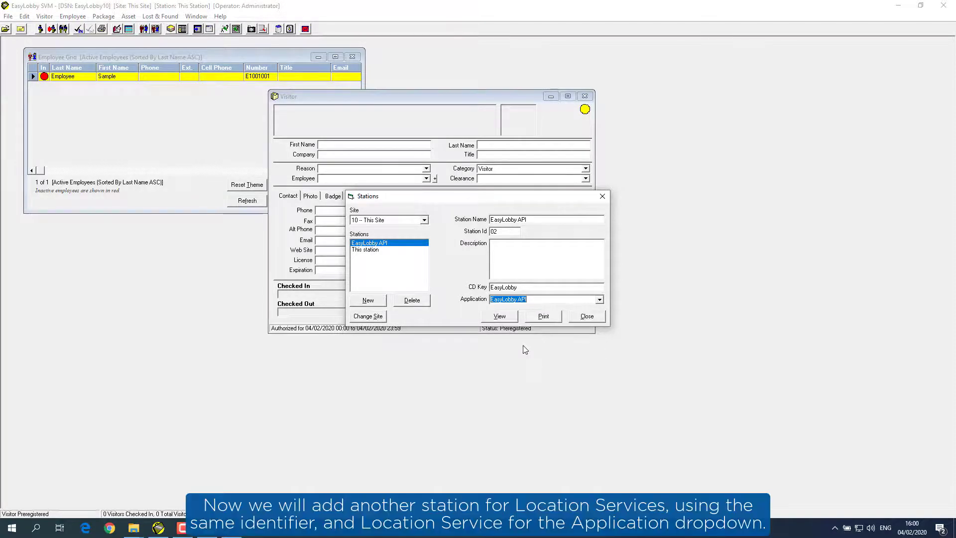
# Step: Add station 'Location Services' with its CD Key and application Location Service, then reopen the stations list
pyautogui.click(371, 302)
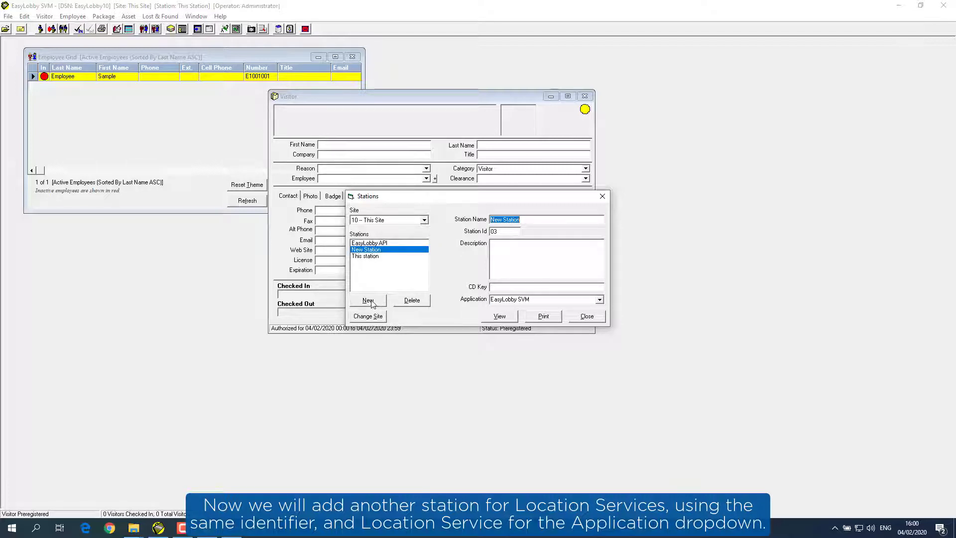
pyautogui.write('Location Services')
pyautogui.click(504, 286)
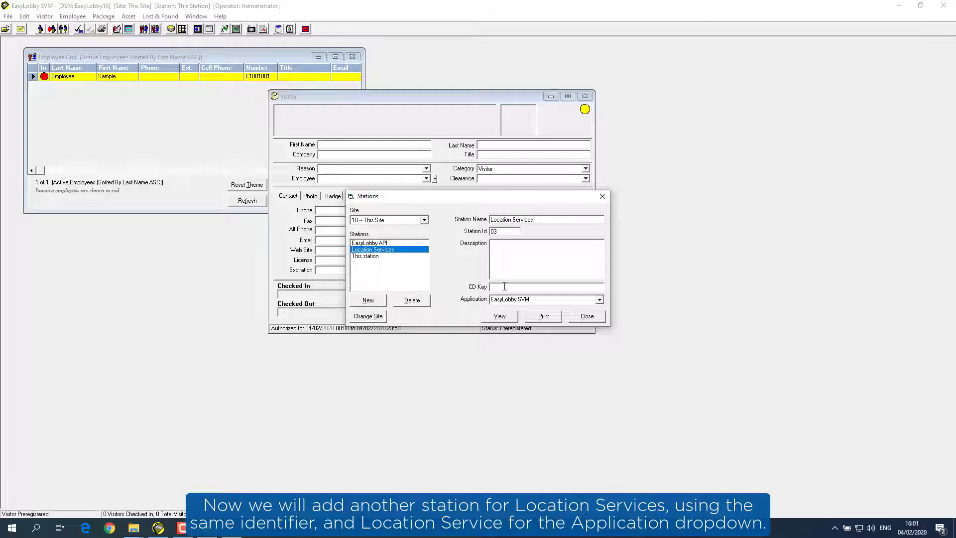
pyautogui.write('EasyLobby')
pyautogui.click(600, 299)
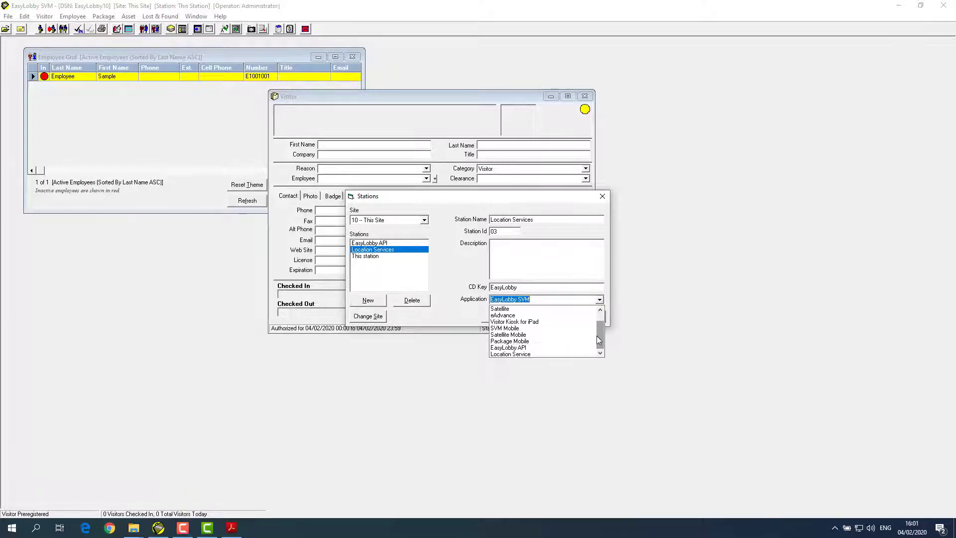
pyautogui.click(523, 353)
pyautogui.click(586, 316)
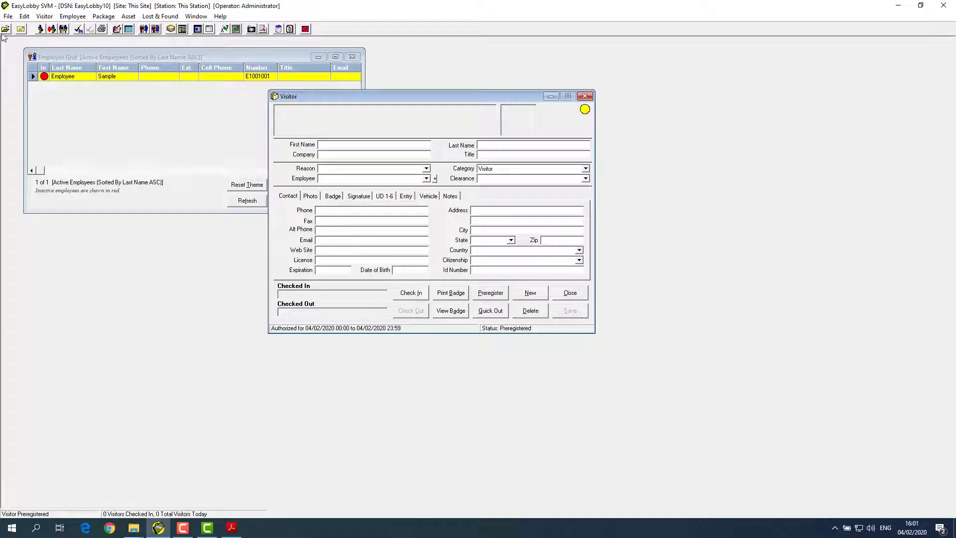
pyautogui.click(24, 17)
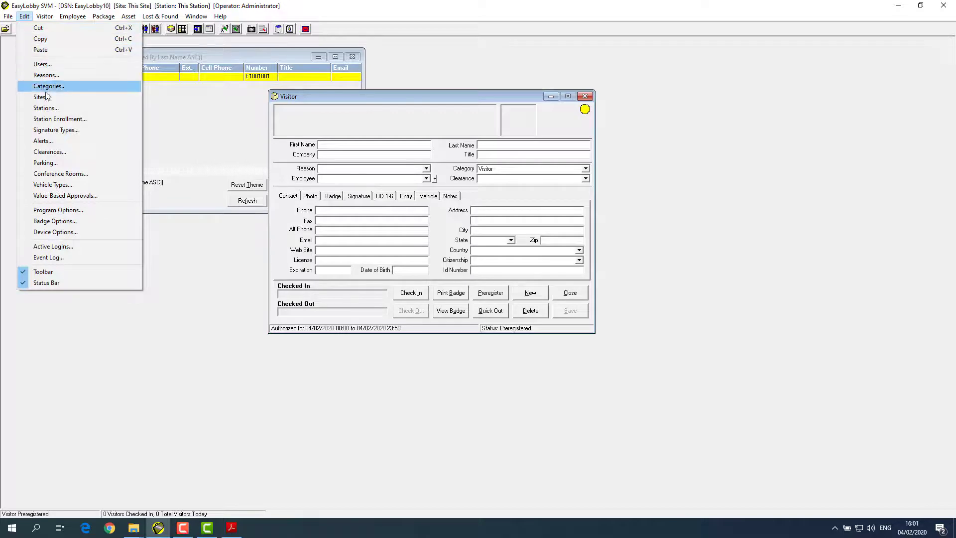
pyautogui.click(46, 108)
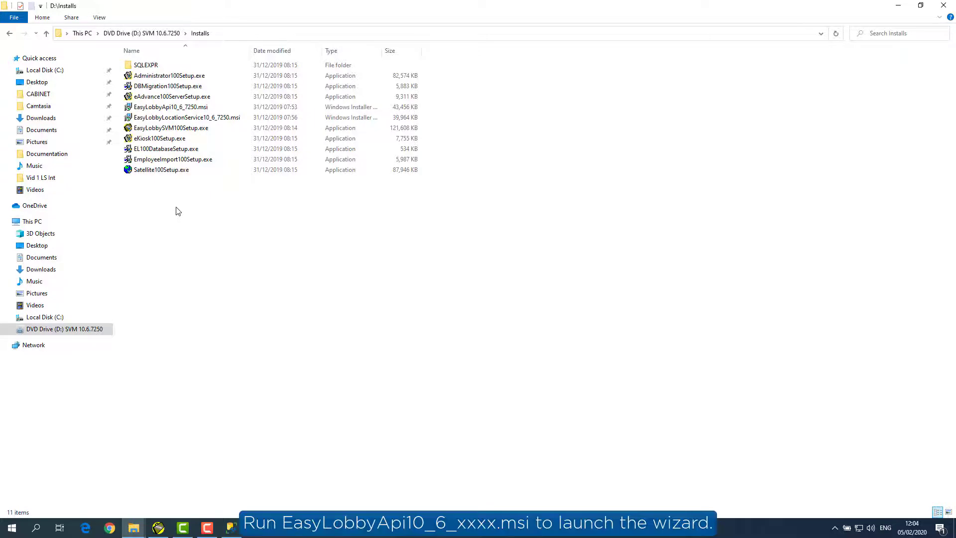
# Step: Run EasyLobbyApi10_6_7250.msi and keep the default C:\Program Files (x86)\EasyLobby\Api\ destination folder
pyautogui.click(153, 108)
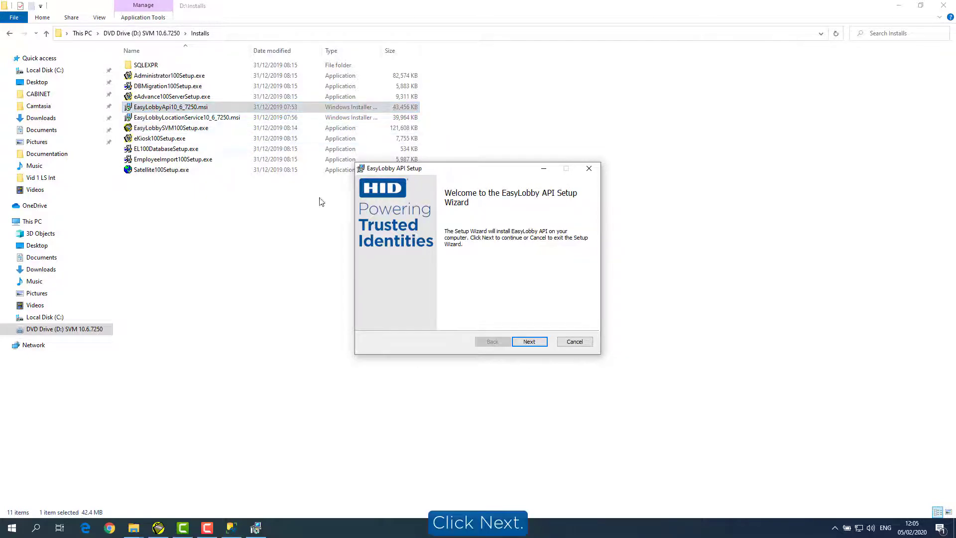
pyautogui.click(530, 341)
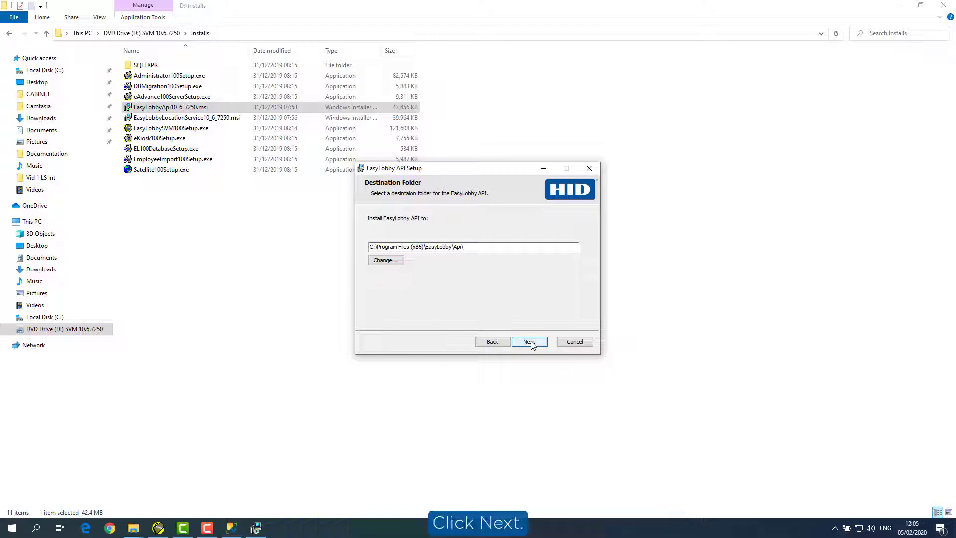
pyautogui.click(530, 341)
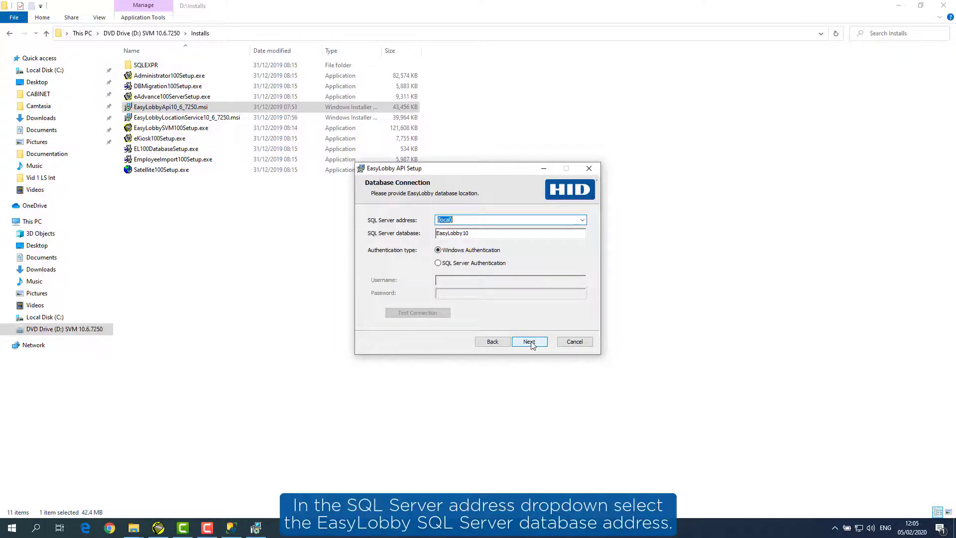
# Step: Connect to the EASYLOBBY server using SQL Server Authentication with the database username and password, test, and continue
pyautogui.click(583, 221)
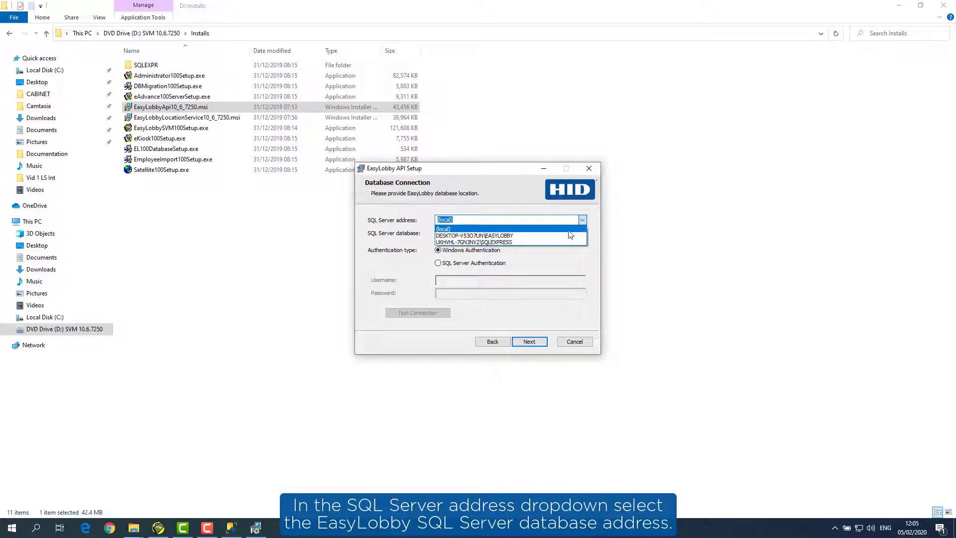
pyautogui.click(538, 235)
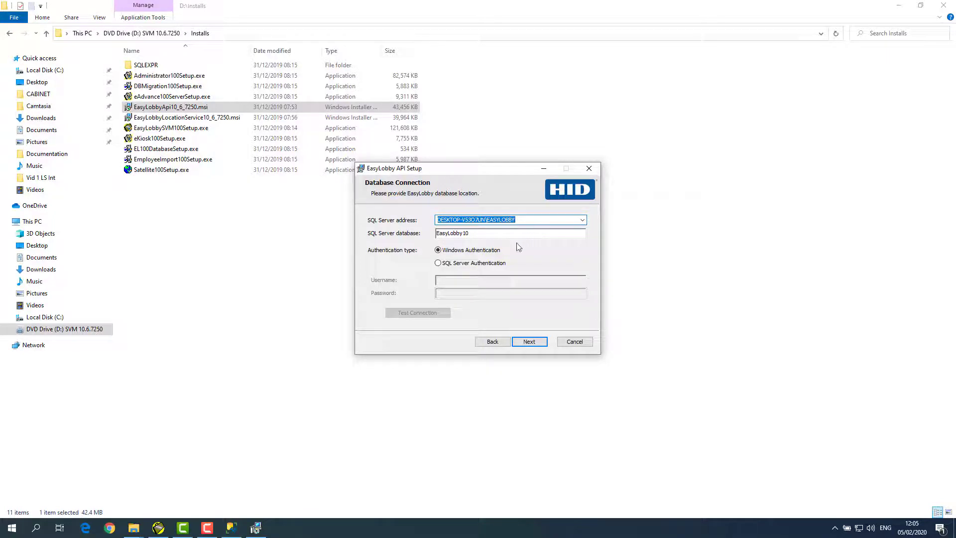
pyautogui.click(439, 264)
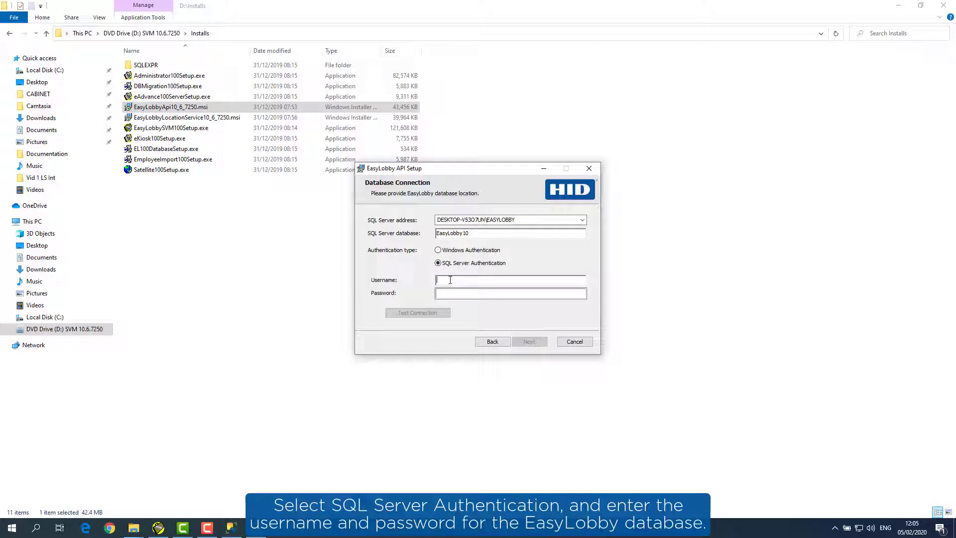
pyautogui.write('easyuser10')
pyautogui.click(449, 293)
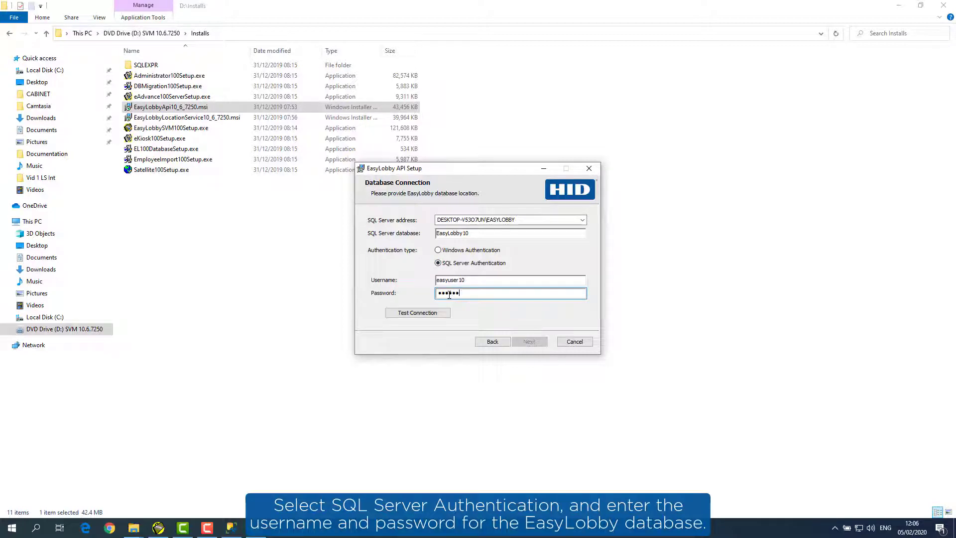
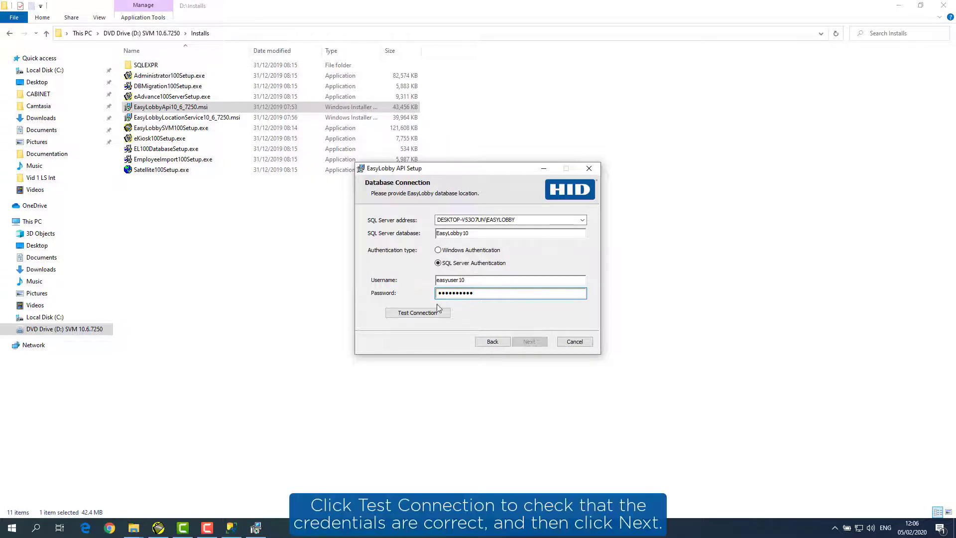
pyautogui.click(432, 313)
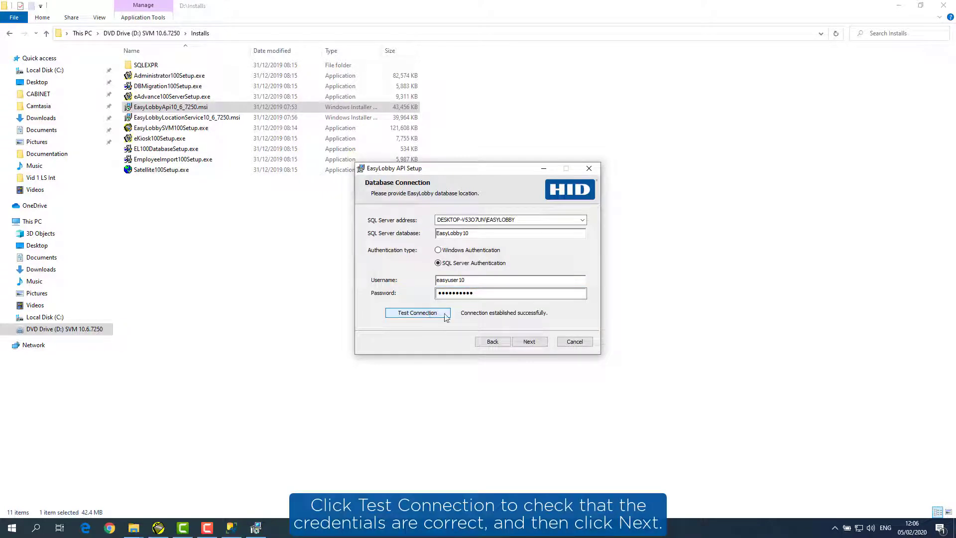
pyautogui.click(529, 343)
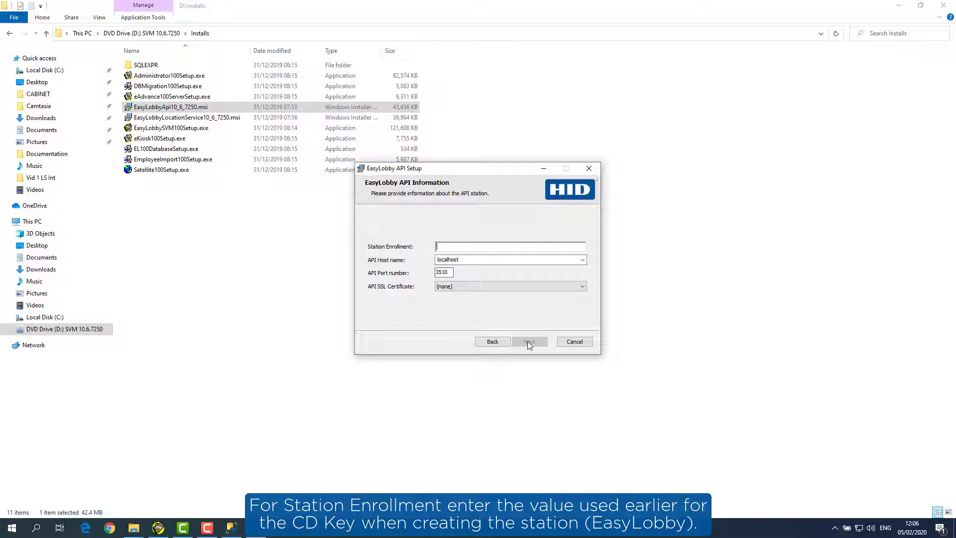
# Step: Enter EasyLobby, choose the My store certificate as the API SSL certificate, and continue to ready-to-install
pyautogui.write('EasyLobby')
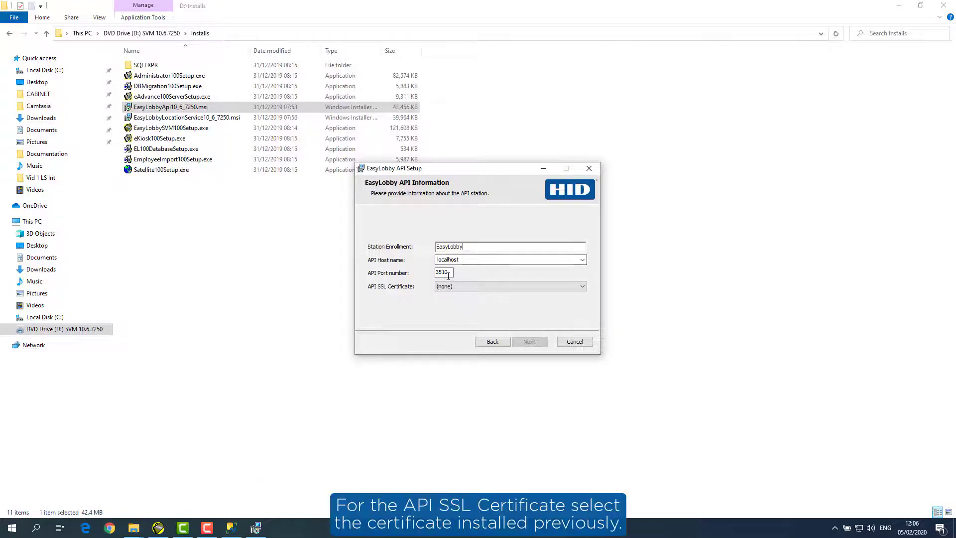
pyautogui.click(583, 287)
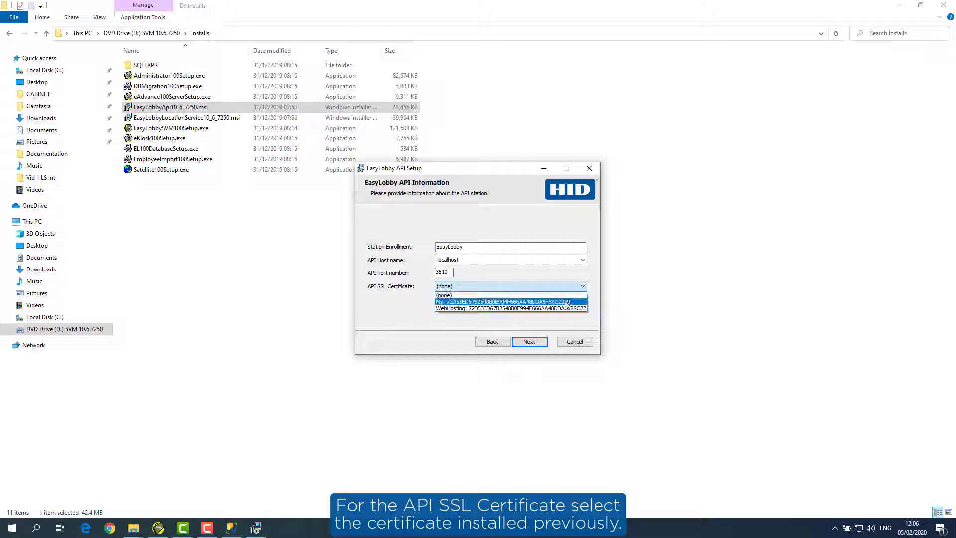
pyautogui.click(566, 302)
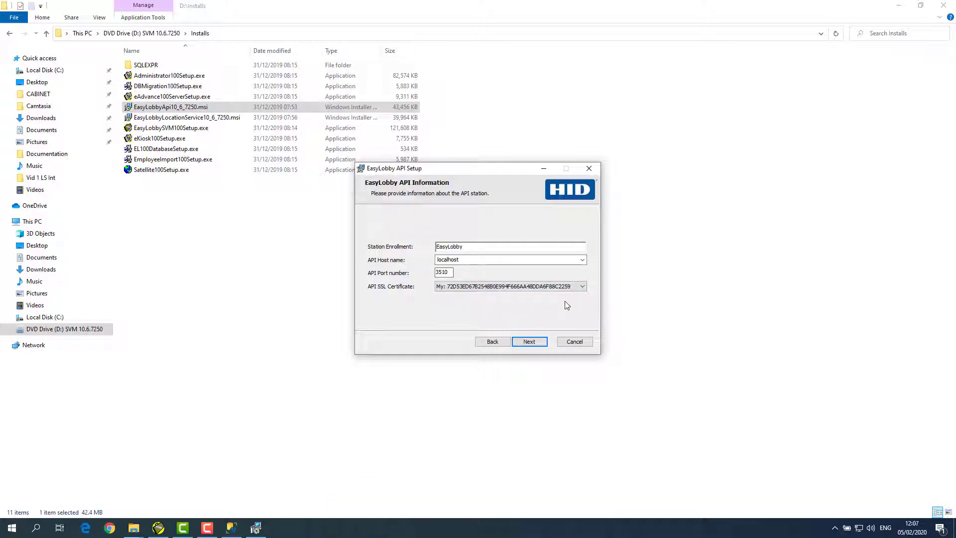
pyautogui.click(532, 342)
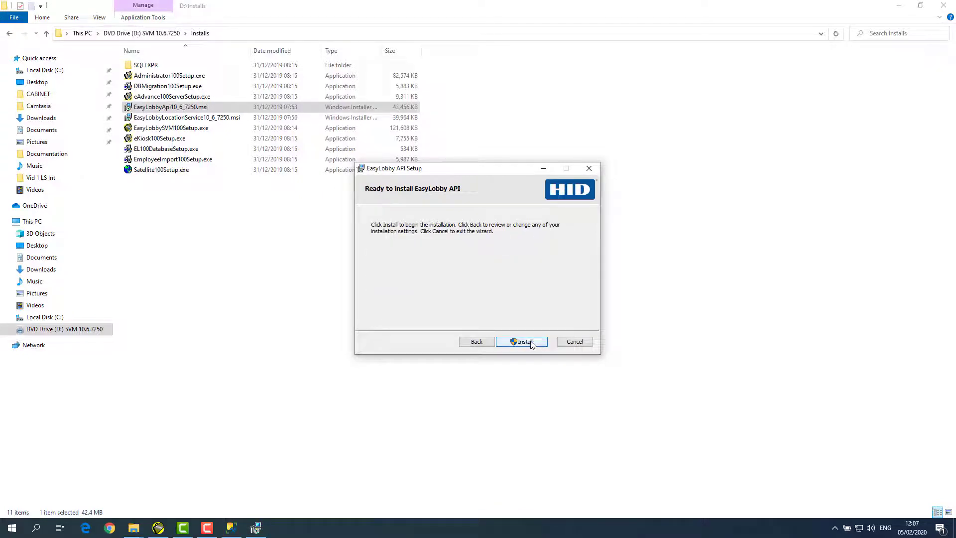
# Step: Install the EasyLobby API and close the completed setup wizard
pyautogui.click(531, 344)
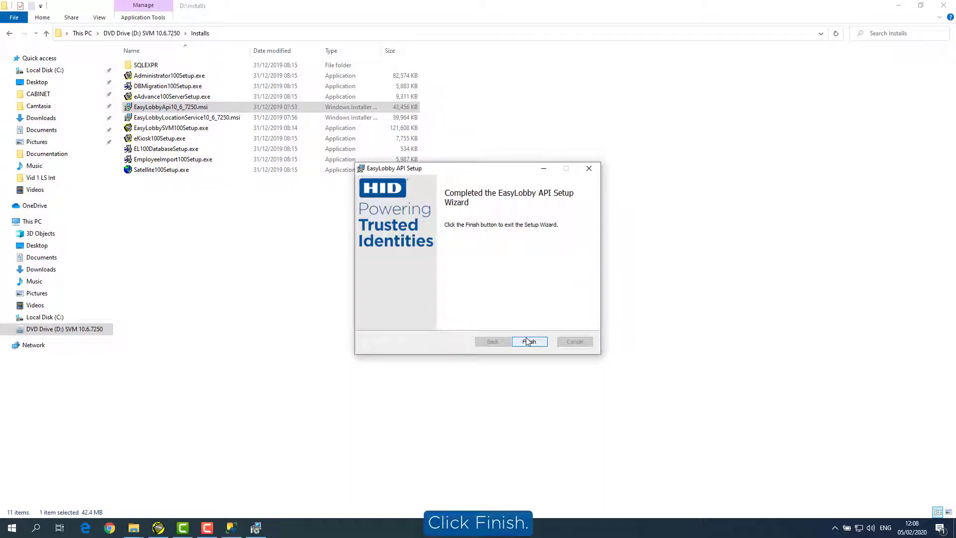
pyautogui.click(529, 341)
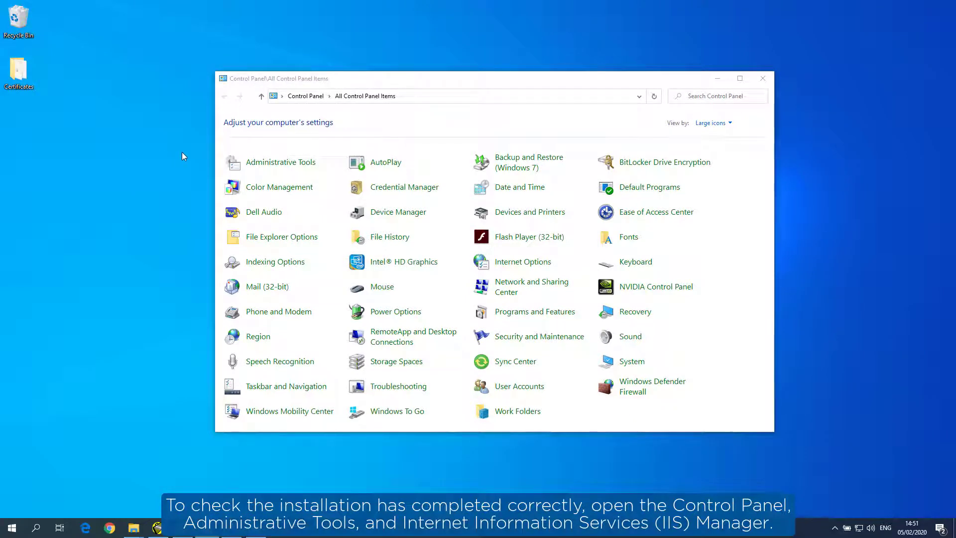
# Step: Launch IIS Manager from Administrative Tools and expand the server's Sites to find EasyLobby Api WebSite
pyautogui.click(263, 165)
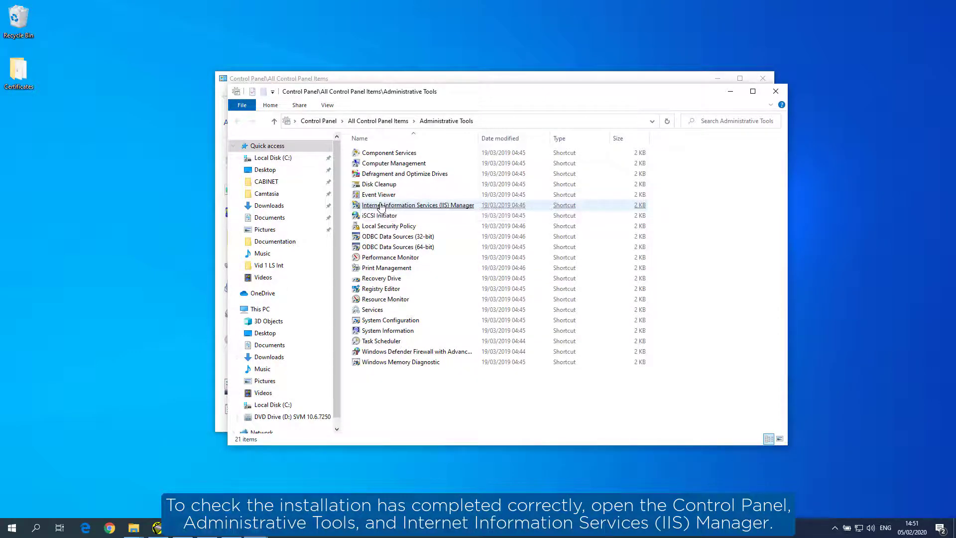
pyautogui.click(381, 205)
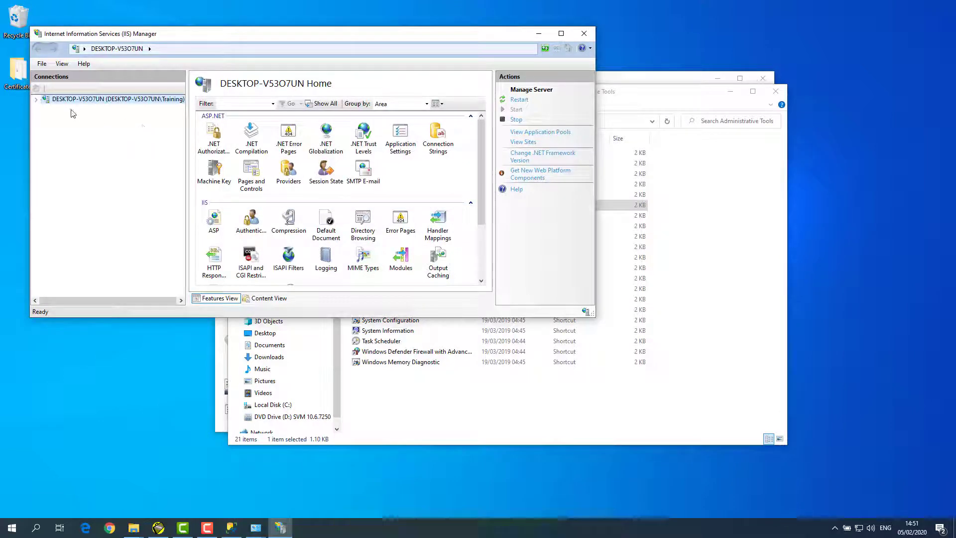
pyautogui.click(36, 101)
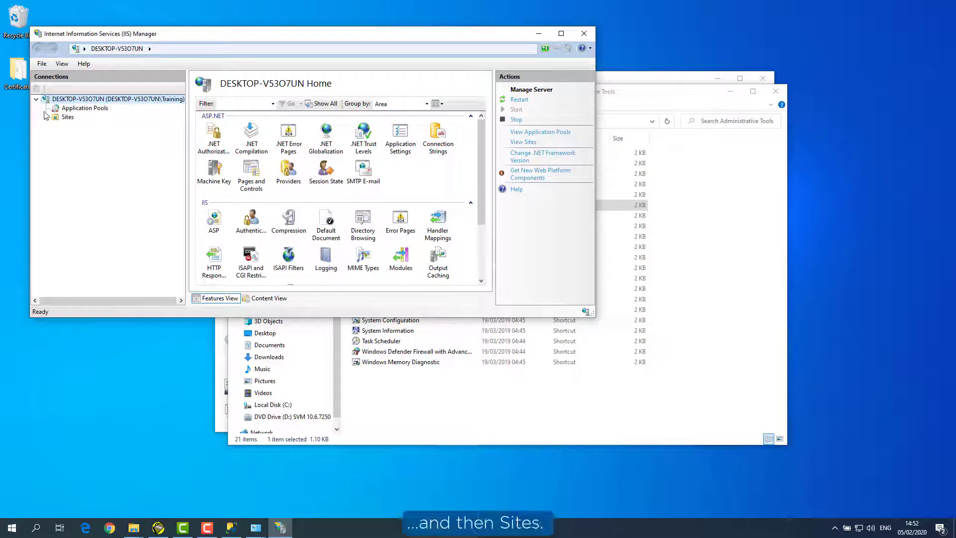
pyautogui.click(46, 117)
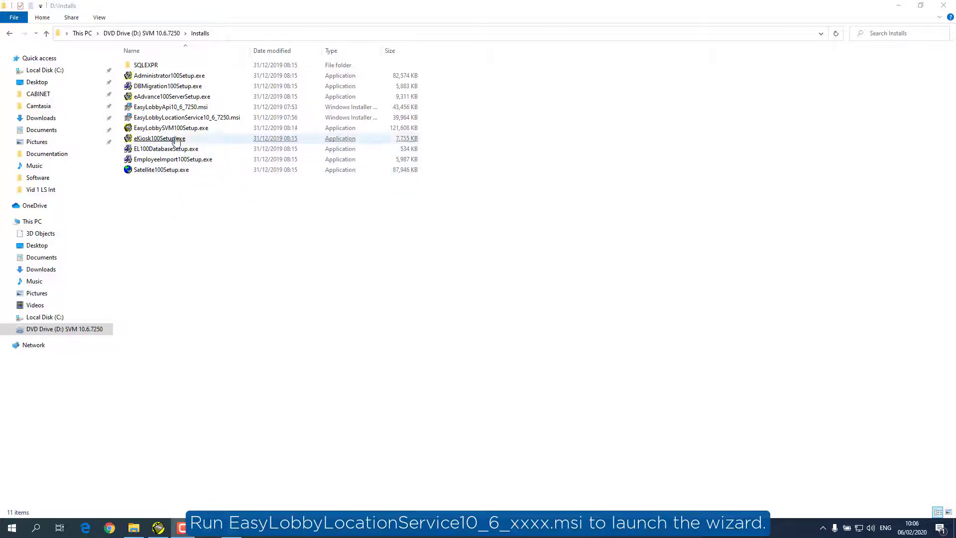
# Step: Run EasyLobbyLocationService10_6_7250.msi and accept the default destination folder
pyautogui.click(177, 119)
pyautogui.doubleClick(177, 119)
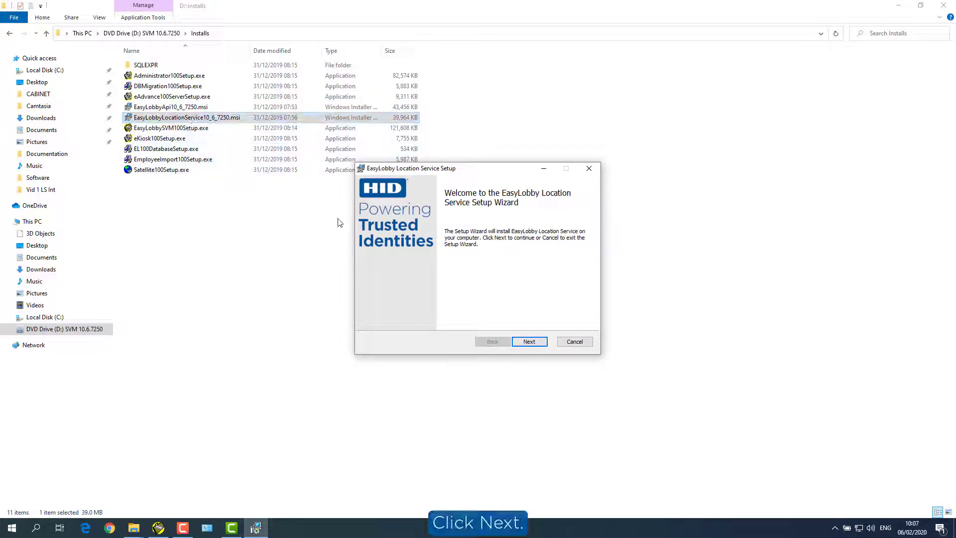
pyautogui.click(529, 342)
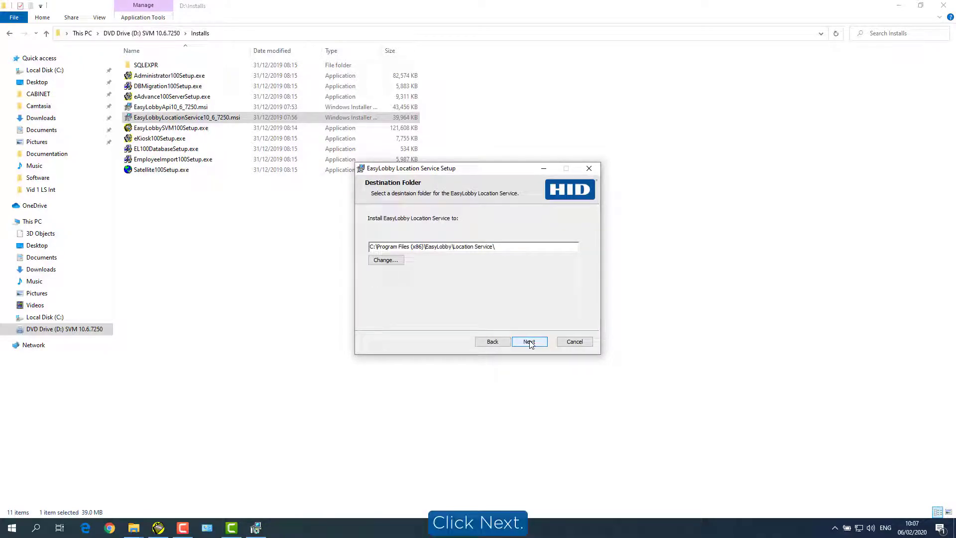
pyautogui.click(529, 342)
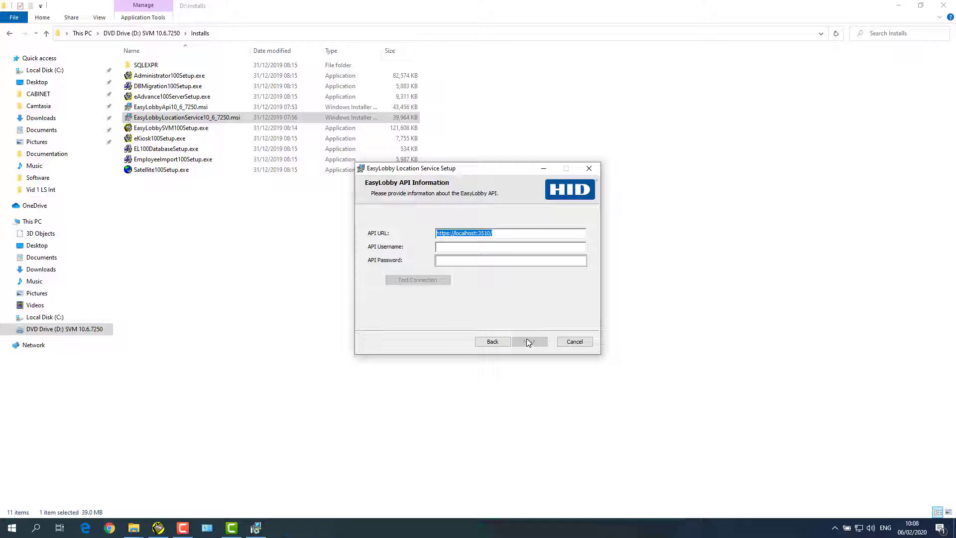
# Step: Enter the SVM administrator username and password, pass the API connection test, and continue
pyautogui.click(460, 247)
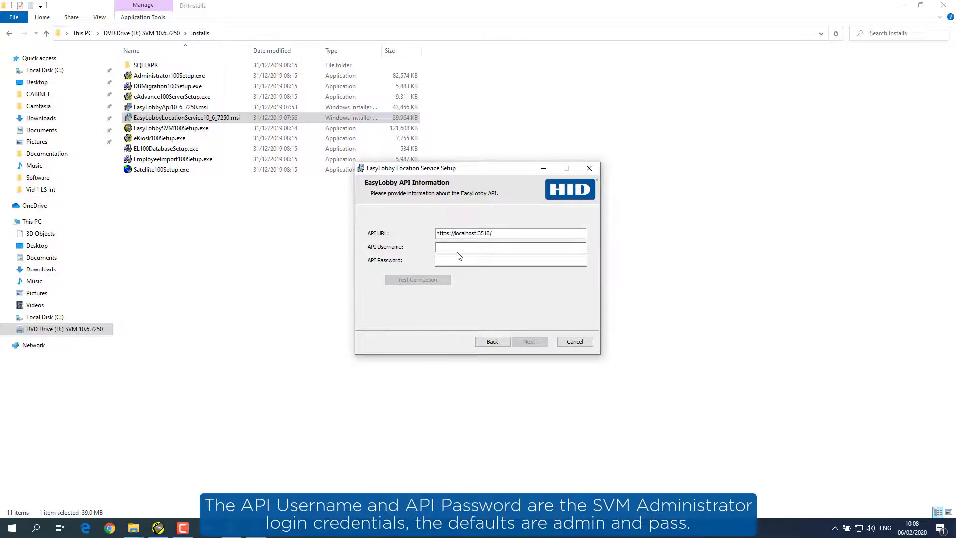
pyautogui.write('admin')
pyautogui.click(478, 261)
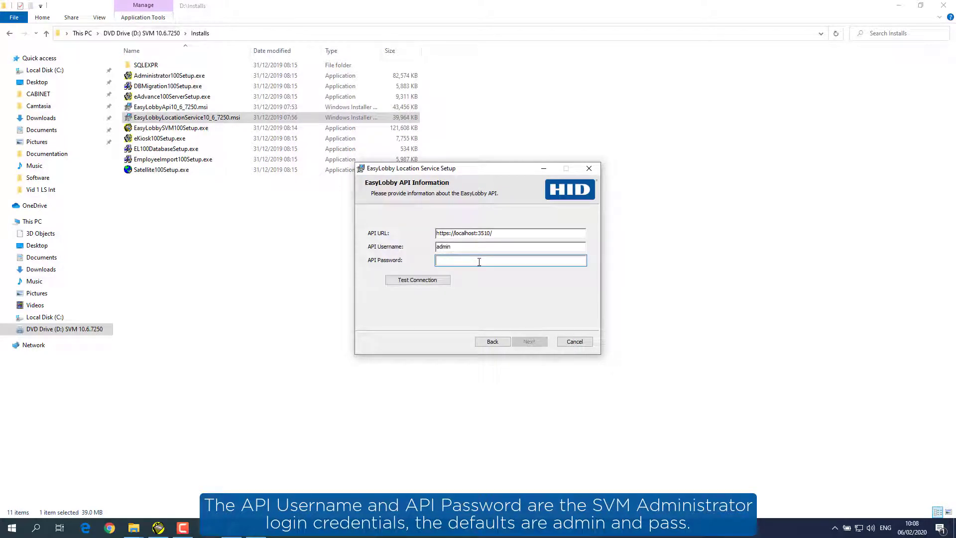
pyautogui.click(435, 279)
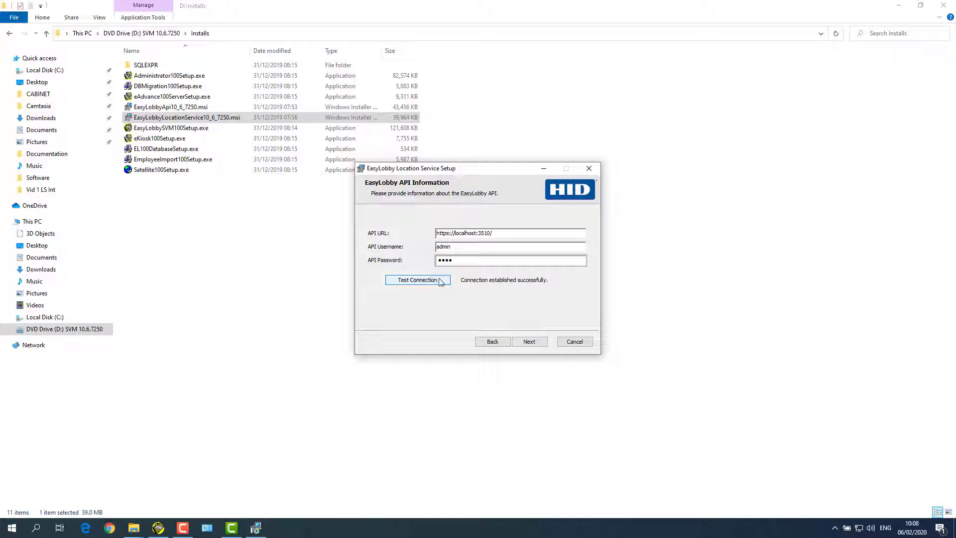
pyautogui.click(530, 343)
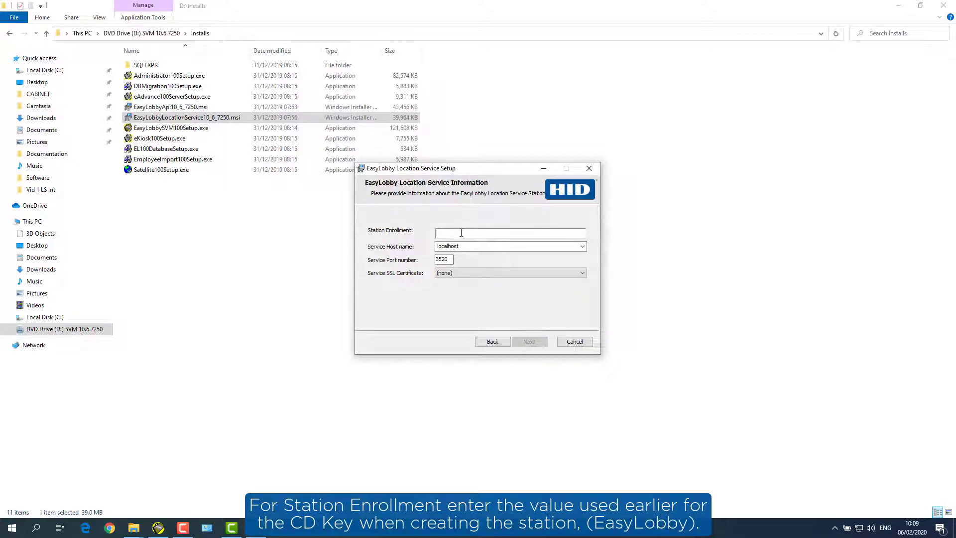
# Step: Set Station Enrollment to EasyLobby and pick the My store Service SSL certificate
pyautogui.write('EasyLobby')
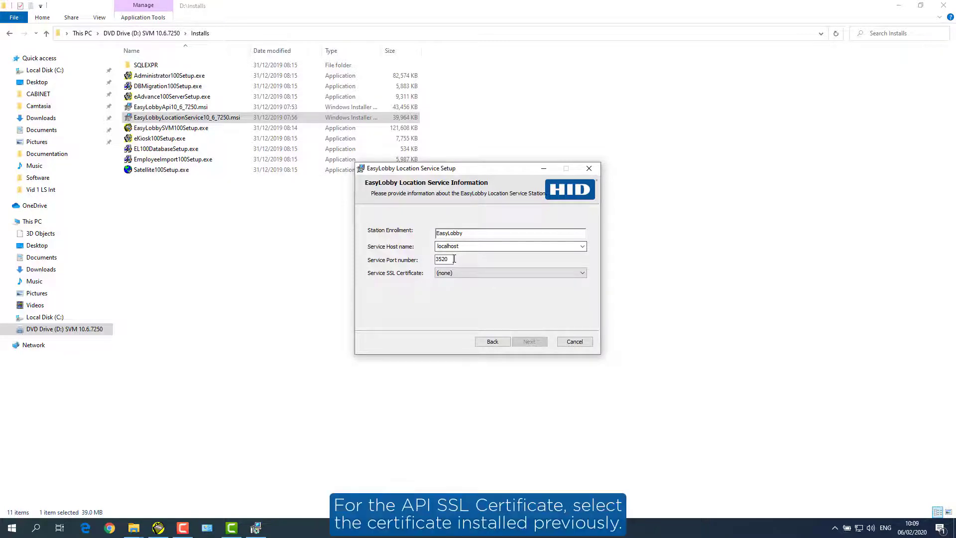
pyautogui.click(582, 274)
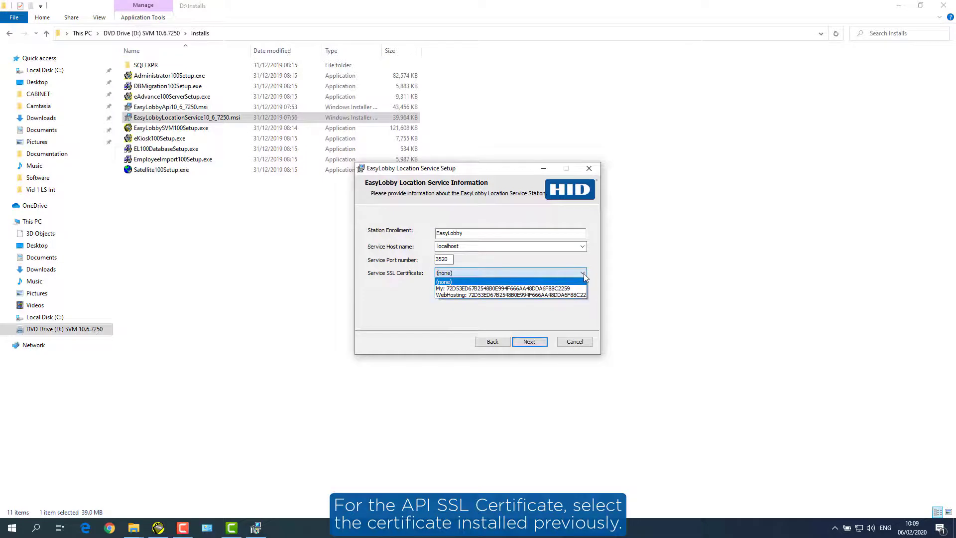
pyautogui.click(569, 288)
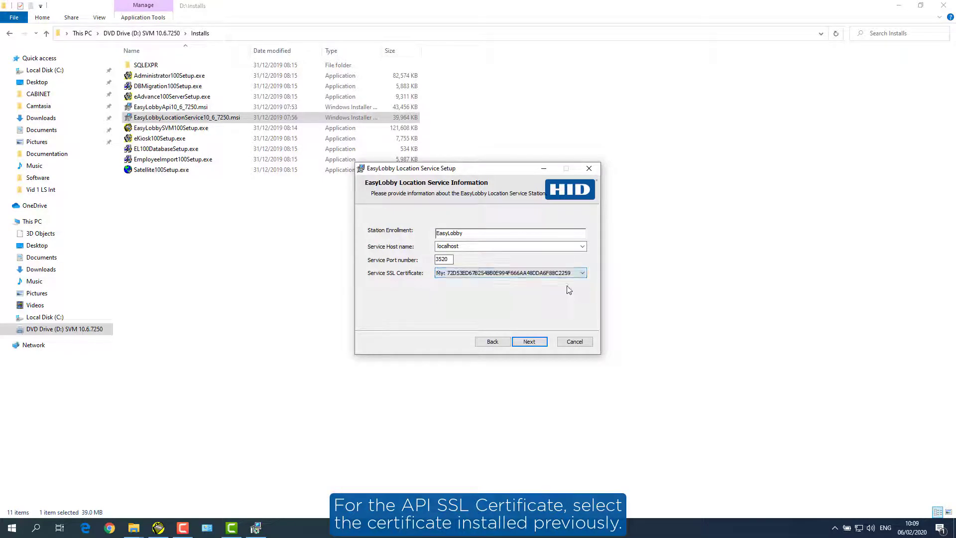
# Step: Install the Location Service and close the completed setup wizard
pyautogui.click(527, 343)
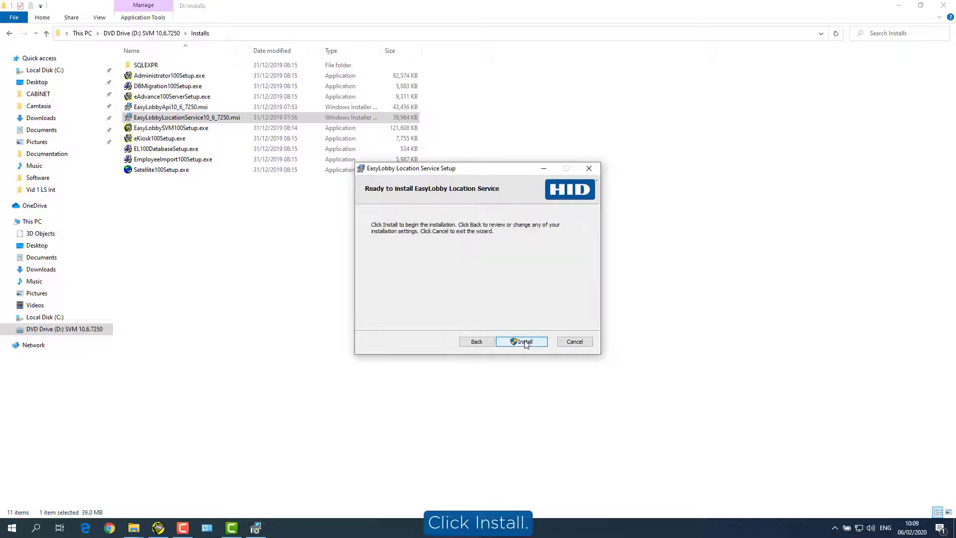
pyautogui.click(524, 341)
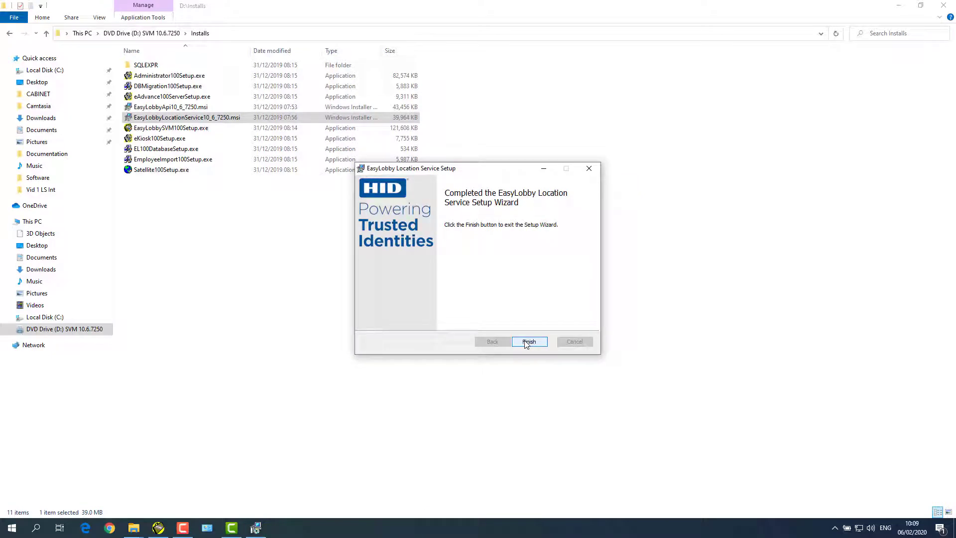
pyautogui.click(528, 342)
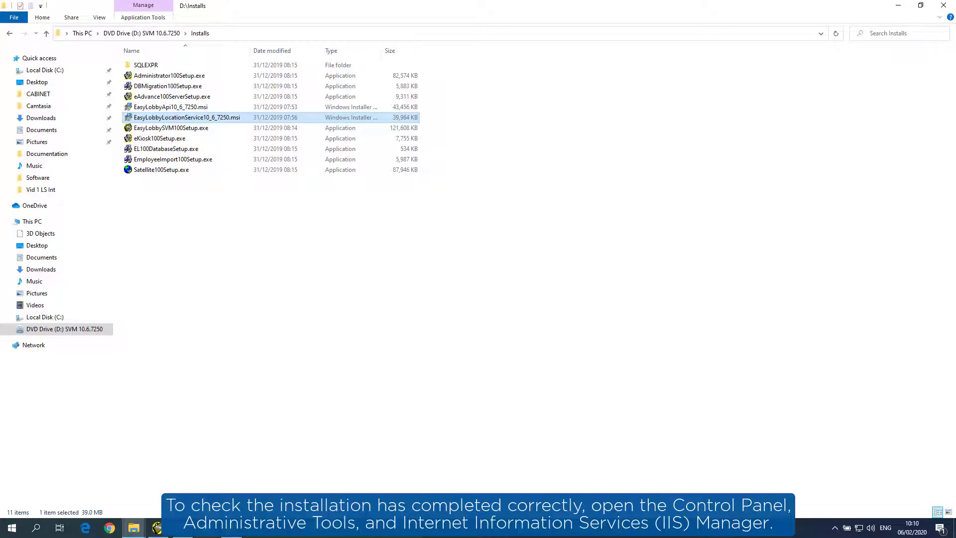
# Step: Launch IIS Manager from Control Panel, expand Sites to verify EasyLobby LocationService WebSite, then show Application Pools
pyautogui.click(206, 527)
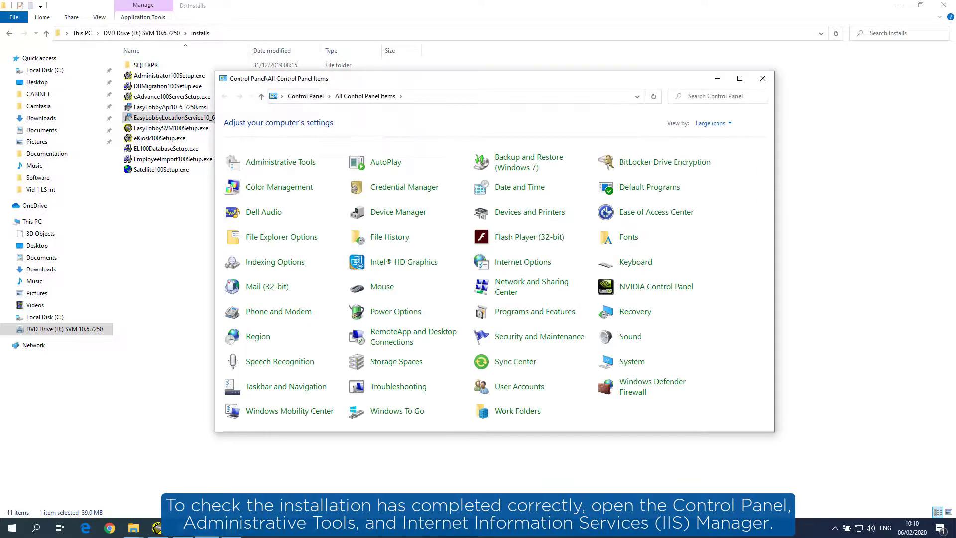
pyautogui.click(274, 165)
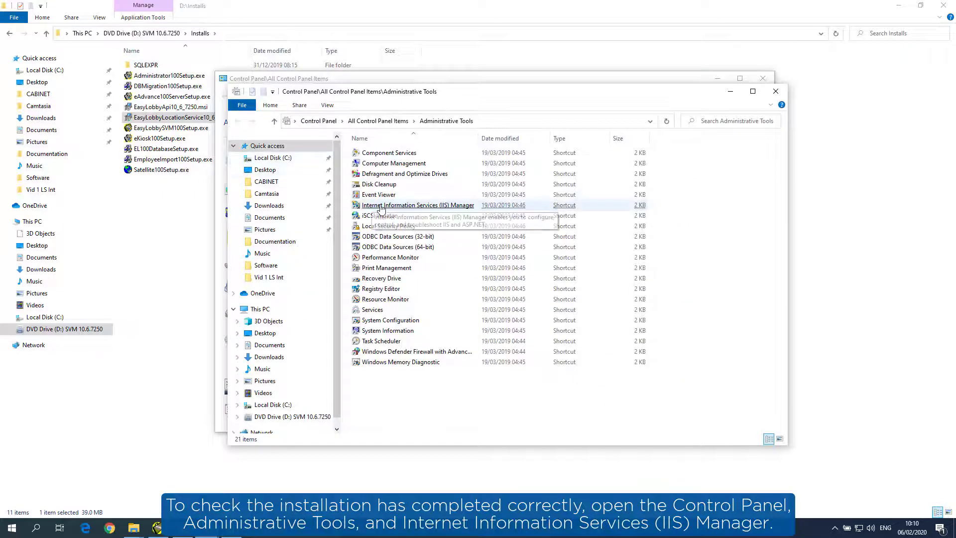
pyautogui.click(380, 207)
pyautogui.doubleClick(381, 207)
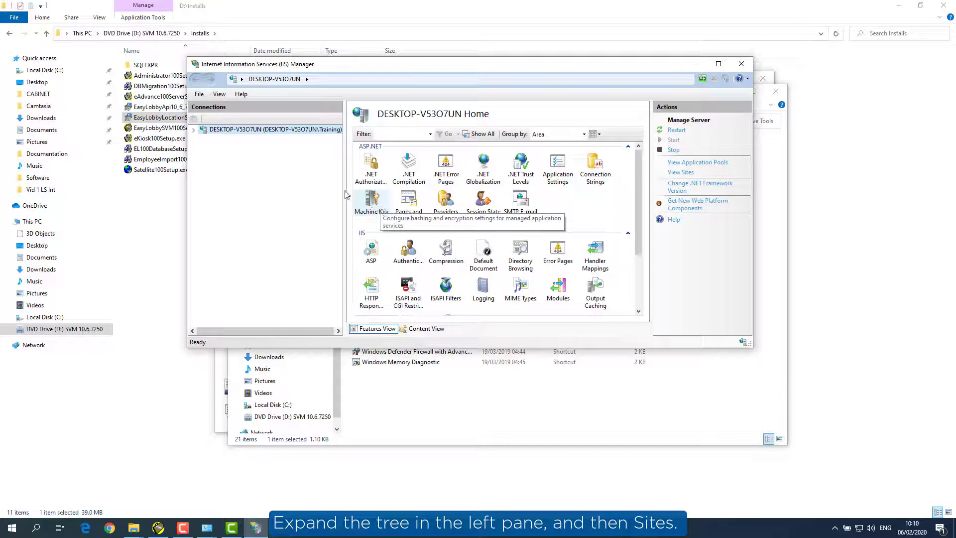
pyautogui.click(194, 130)
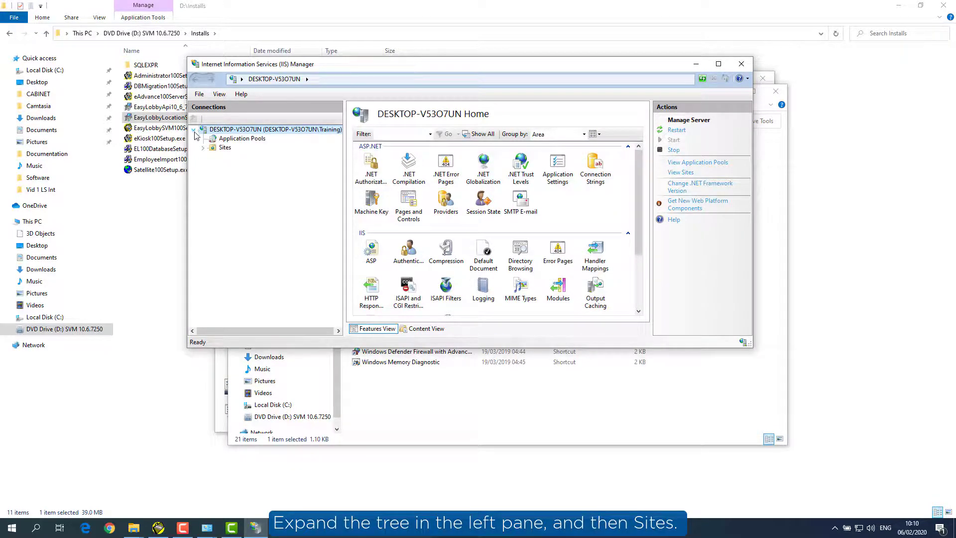
pyautogui.click(204, 147)
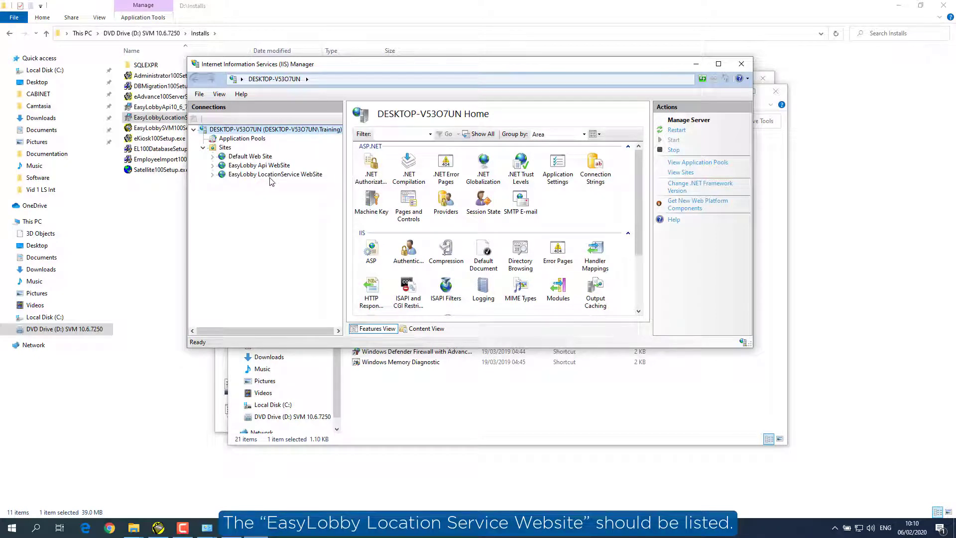
pyautogui.click(244, 139)
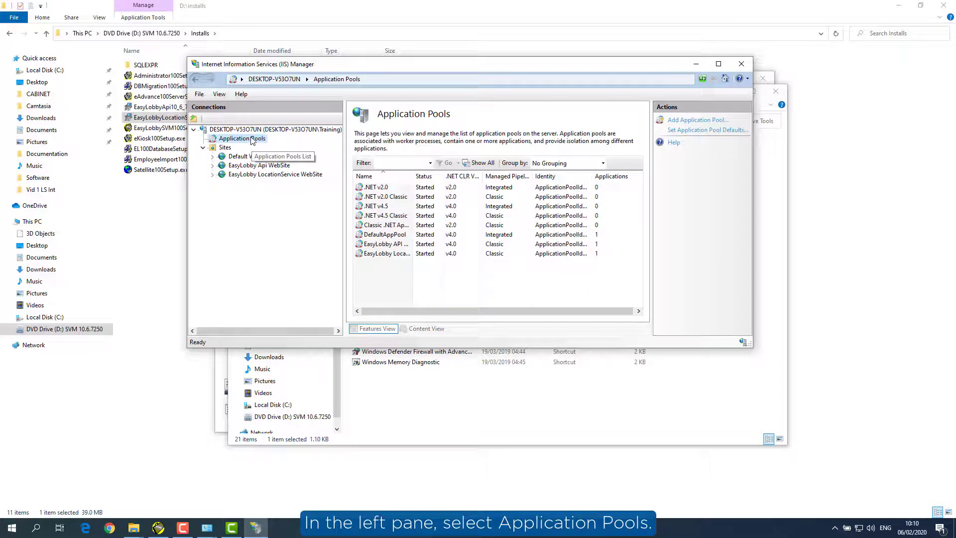
# Step: Set the EasyLobby Location Service pool's Idle Time-out to 0 and Start Mode to AlwaysRunning
pyautogui.rightClick(381, 256)
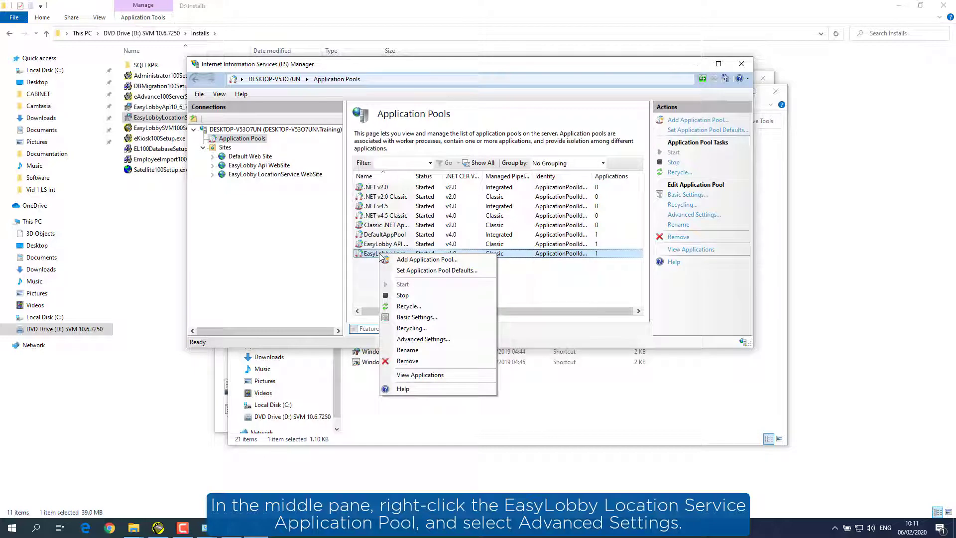
pyautogui.click(420, 339)
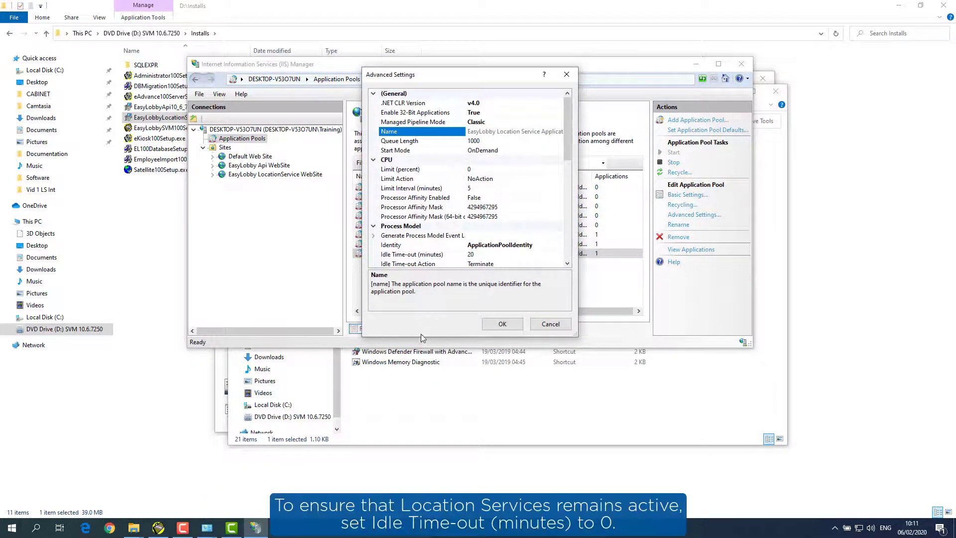
pyautogui.click(472, 255)
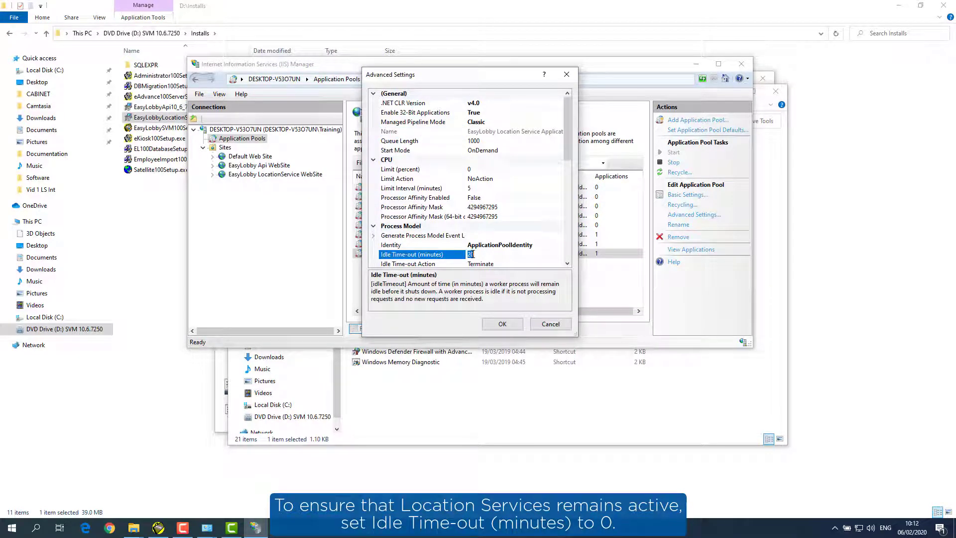
pyautogui.write('0')
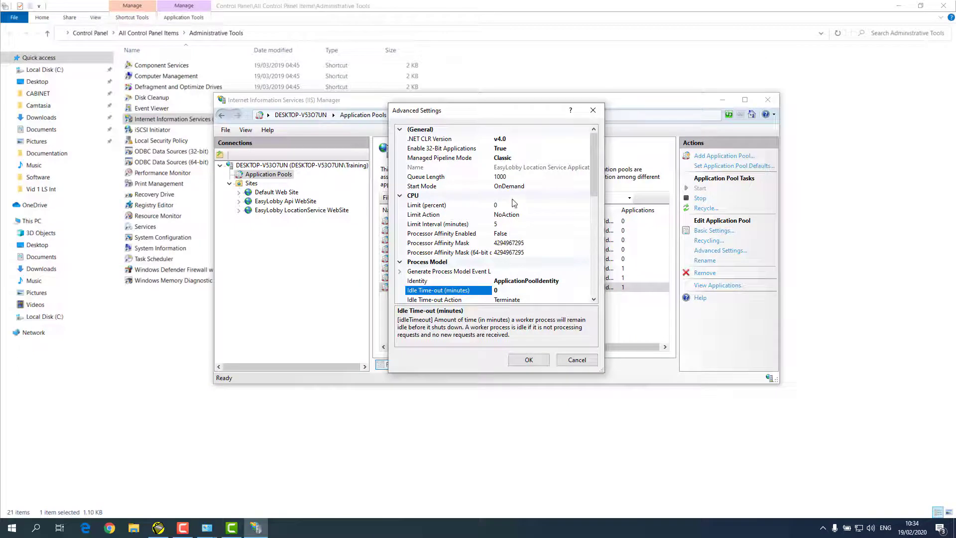
pyautogui.click(514, 187)
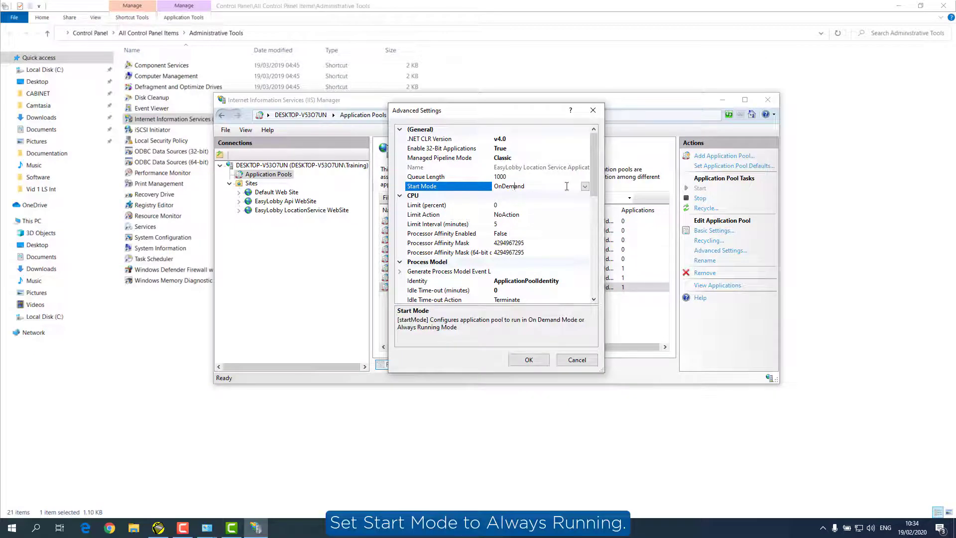
pyautogui.click(584, 186)
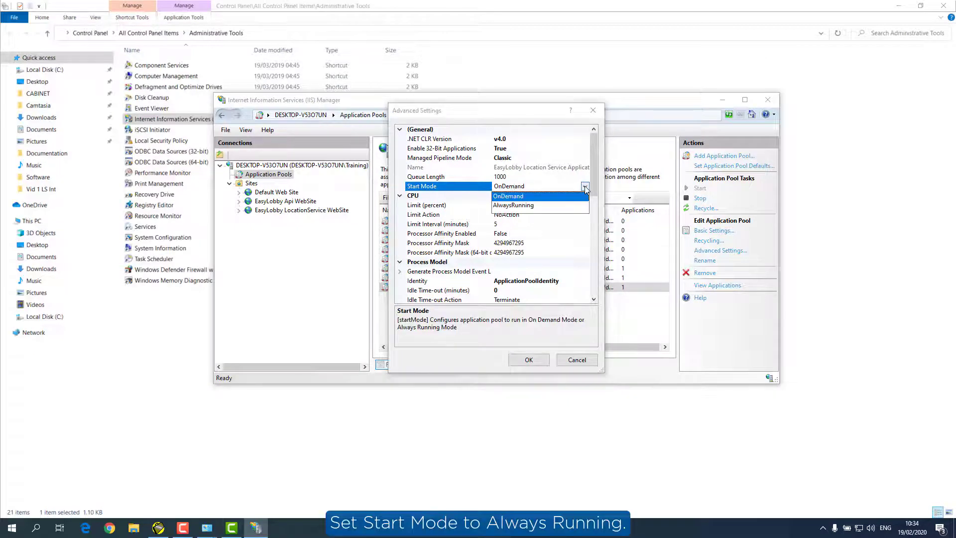
pyautogui.click(536, 206)
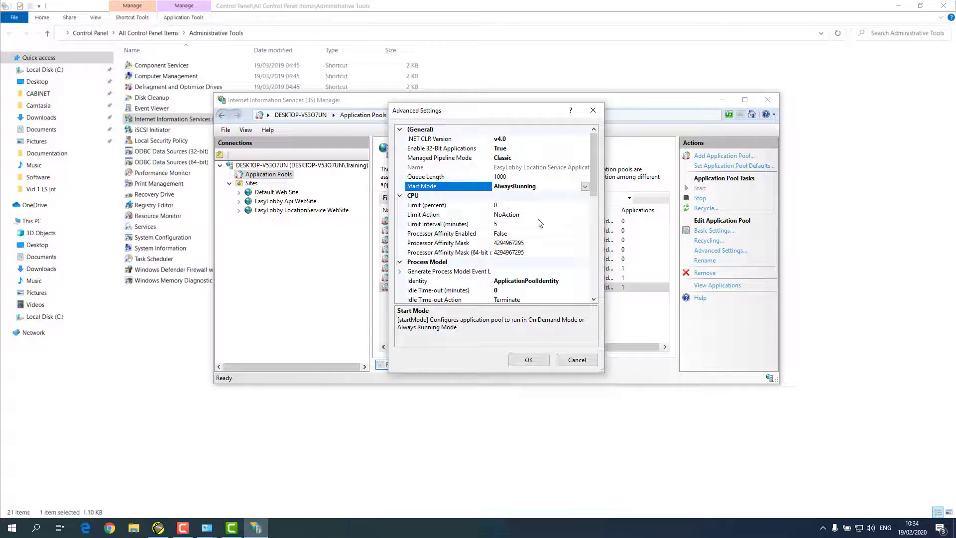
pyautogui.click(529, 360)
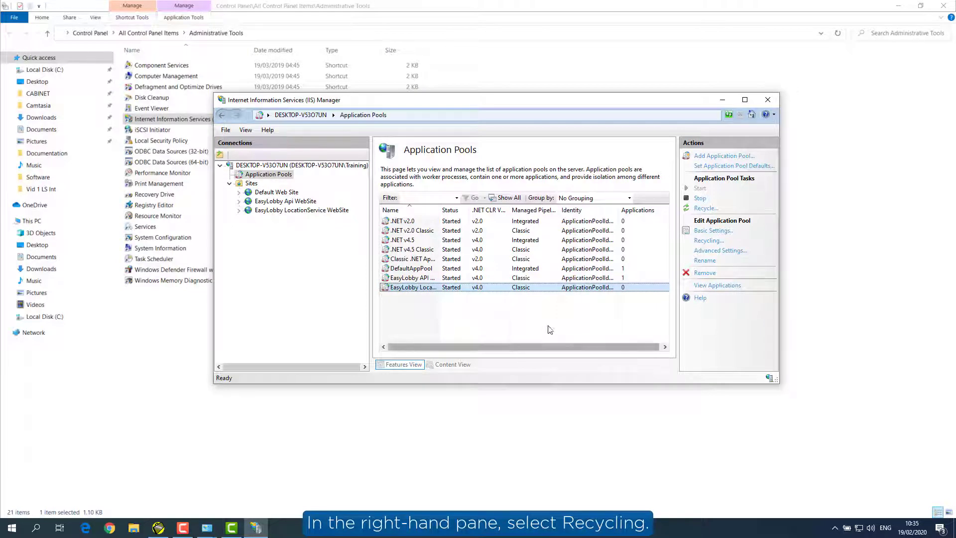
# Step: Uncheck Regular time intervals in the pool's Recycling settings and finish the wizard
pyautogui.click(708, 241)
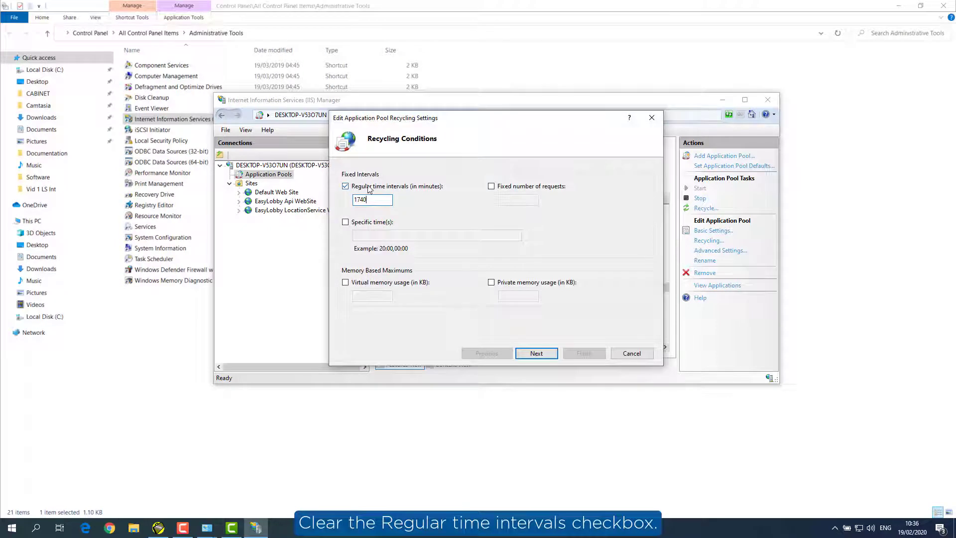
pyautogui.click(345, 187)
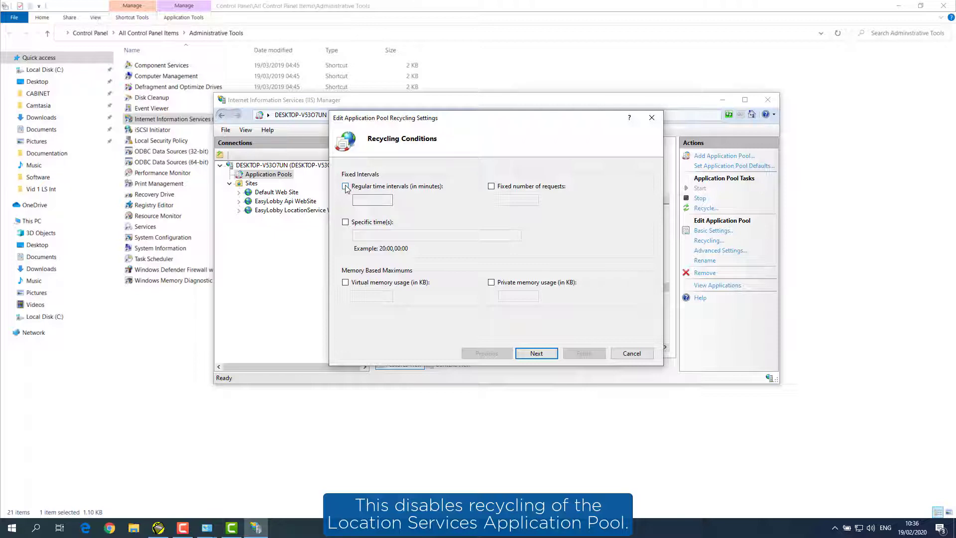
pyautogui.click(537, 354)
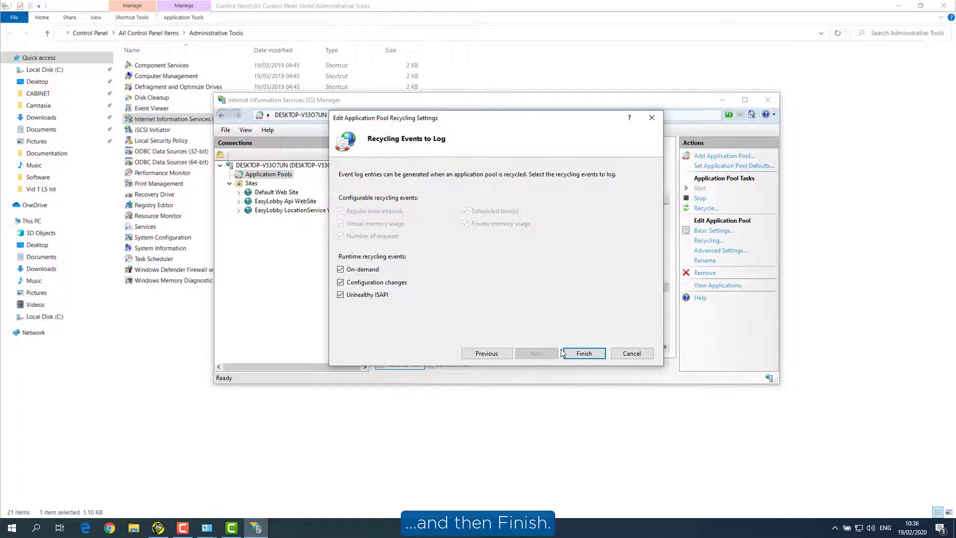
pyautogui.click(584, 352)
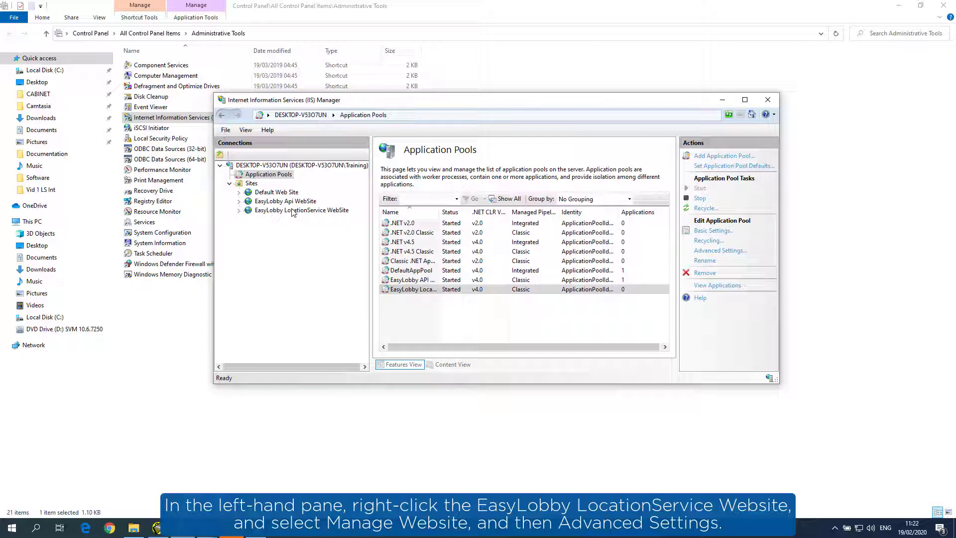
# Step: Set Preload Enabled to True in the EasyLobby LocationService WebSite's advanced settings
pyautogui.rightClick(293, 212)
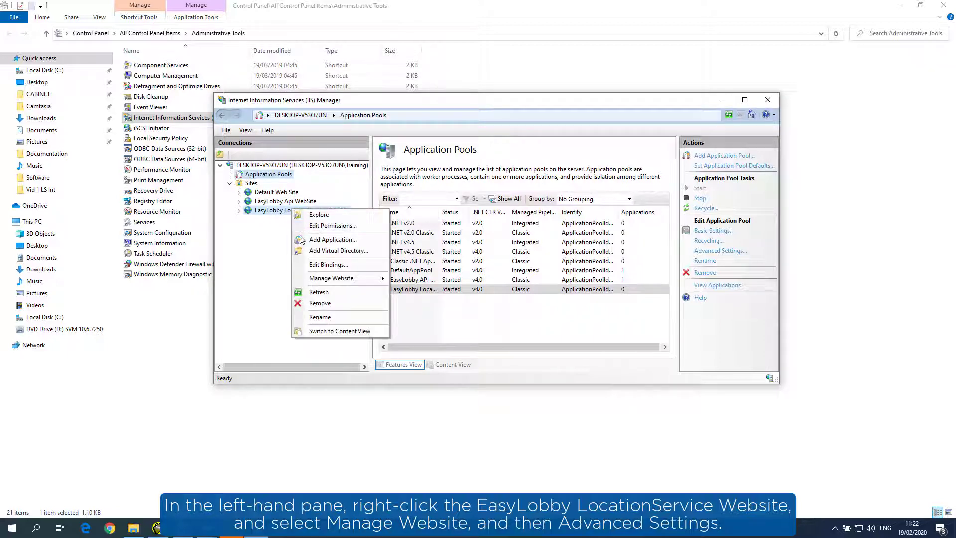
pyautogui.moveTo(344, 278)
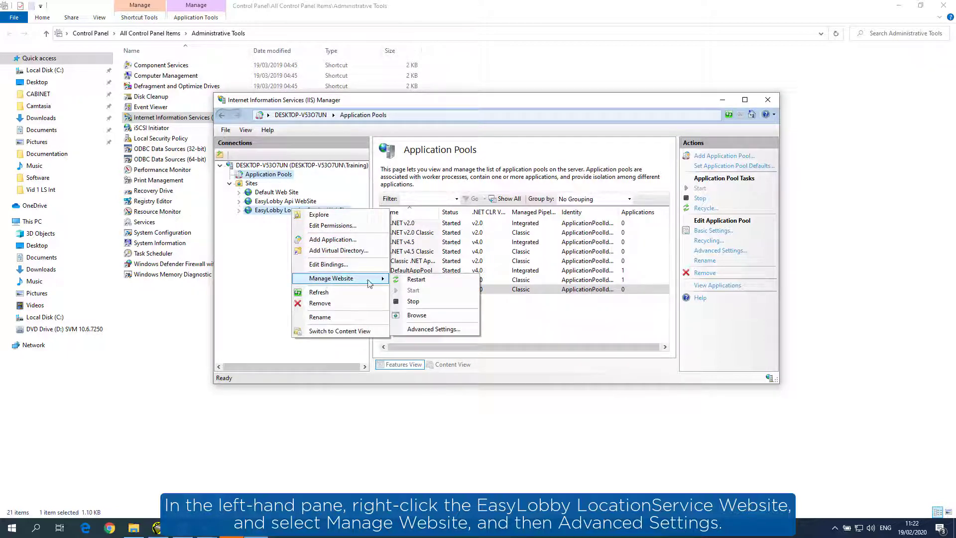
pyautogui.click(428, 329)
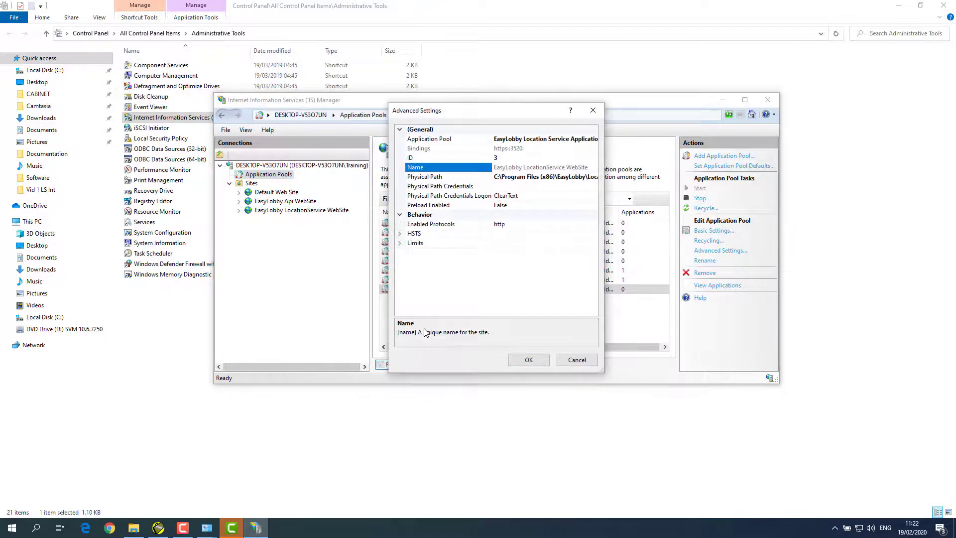
pyautogui.click(513, 205)
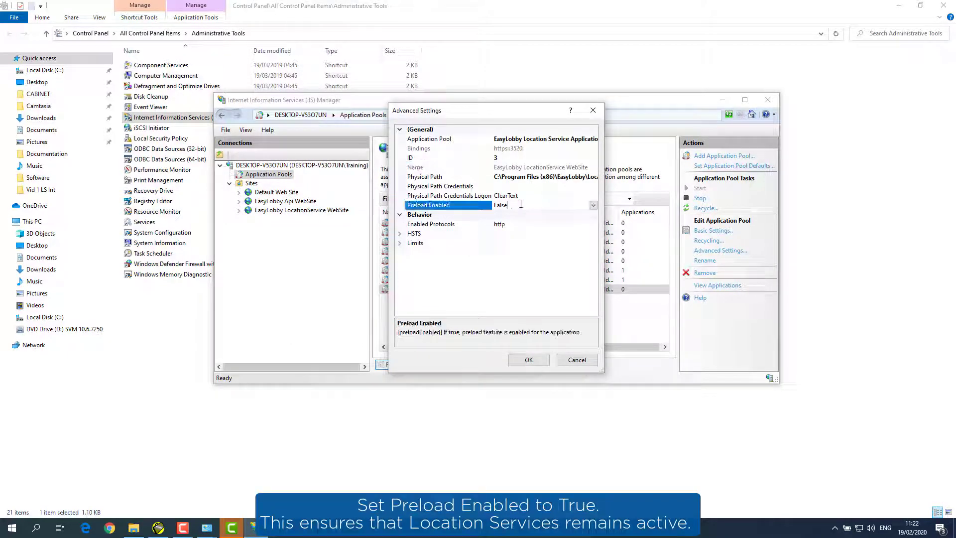
pyautogui.click(593, 205)
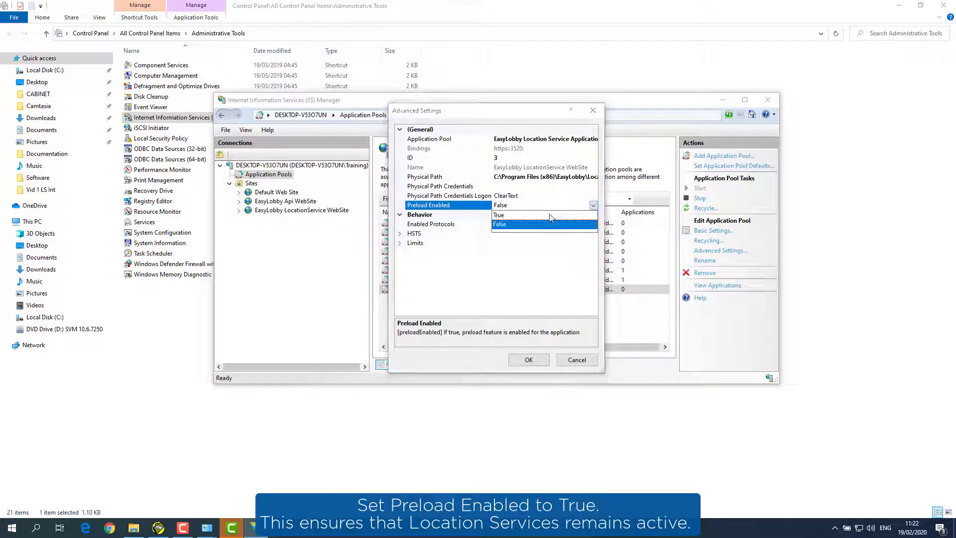
pyautogui.click(550, 217)
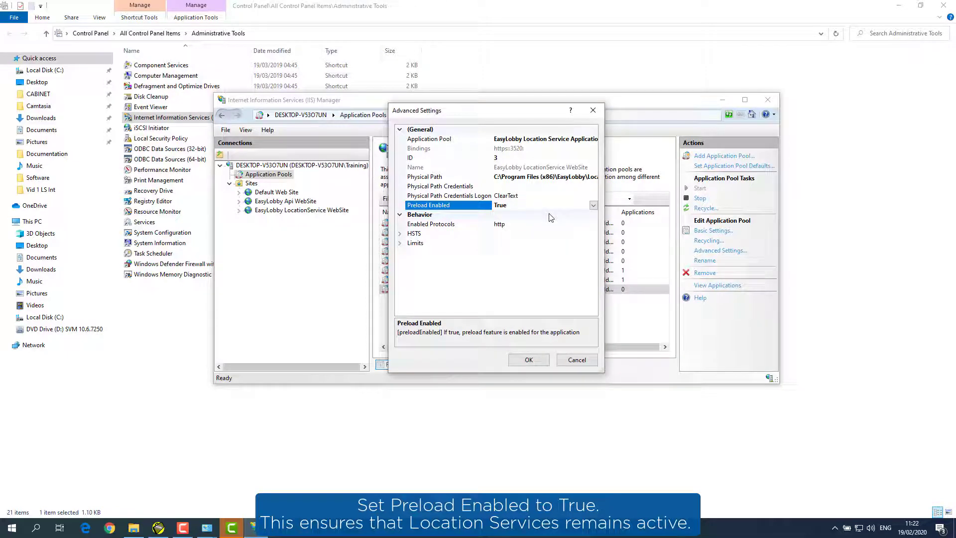
pyautogui.click(529, 359)
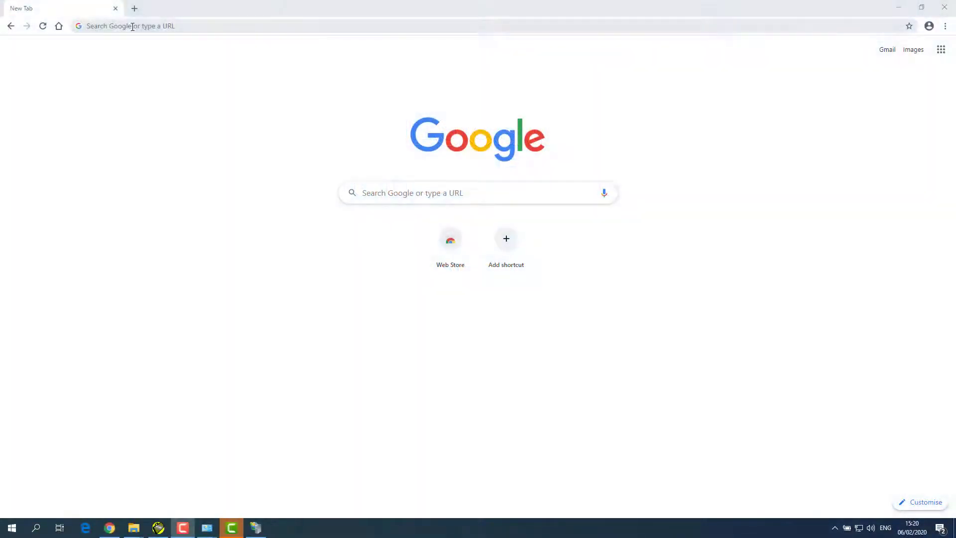
# Step: Go to bluzone.io and log in with the account username and password
pyautogui.click(134, 28)
pyautogui.write('bluzo')
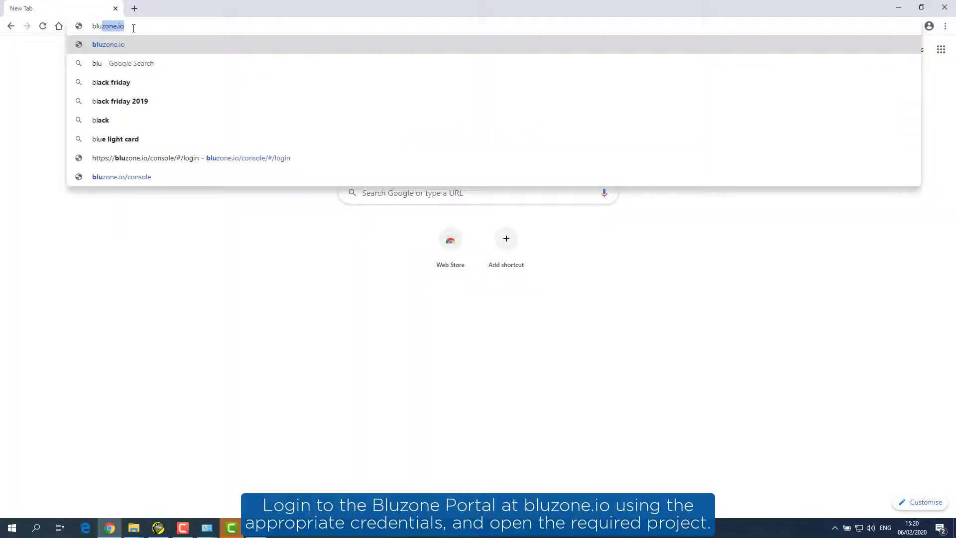
pyautogui.write('ne.io')
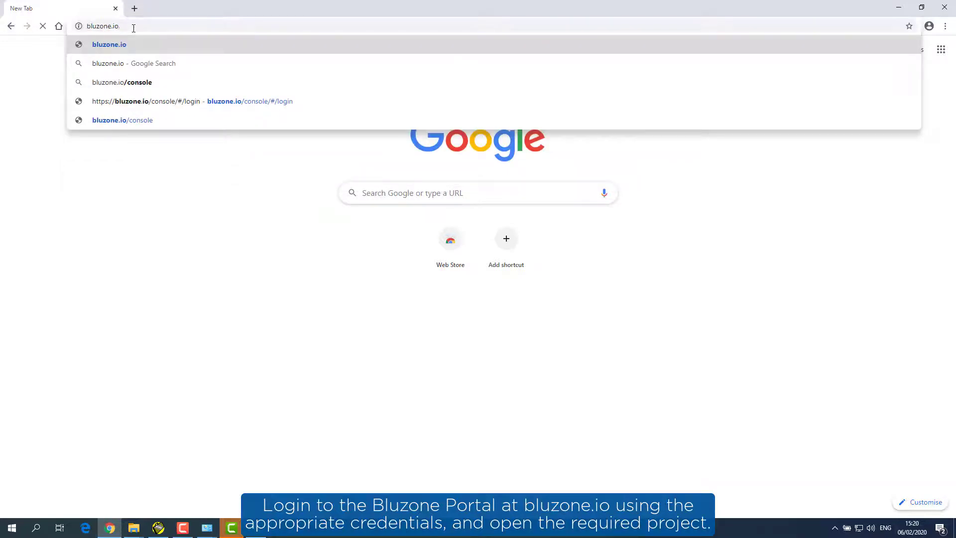
pyautogui.press('Return')
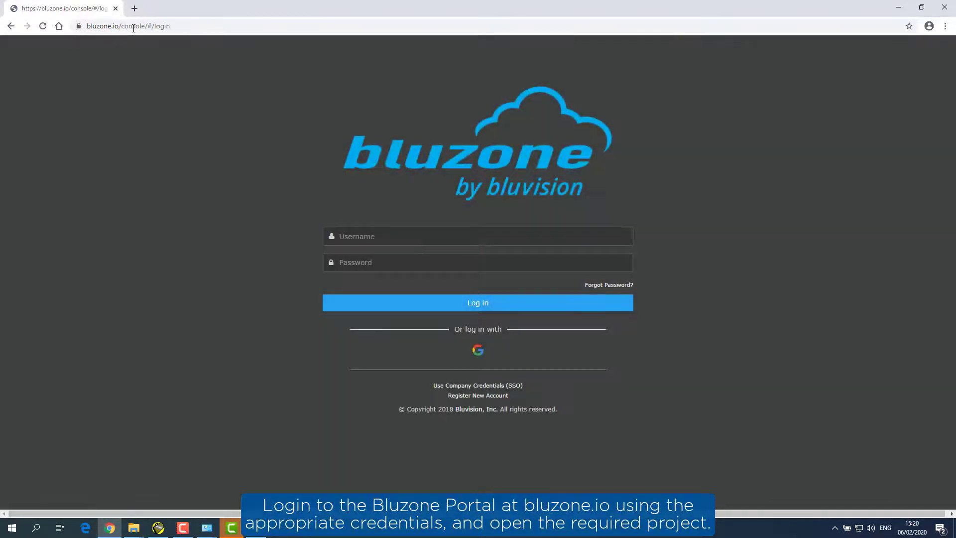
pyautogui.click(354, 236)
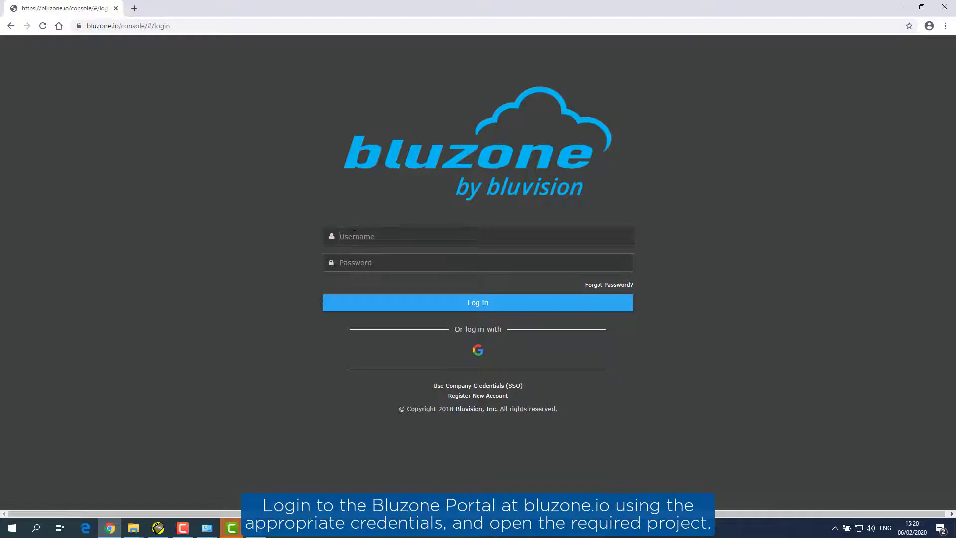
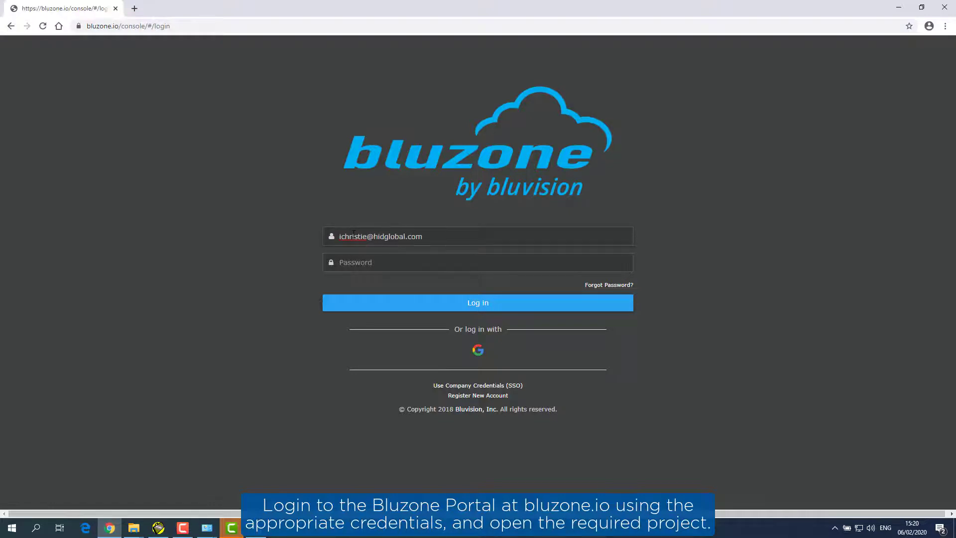
pyautogui.press('Tab')
pyautogui.write('••••••••')
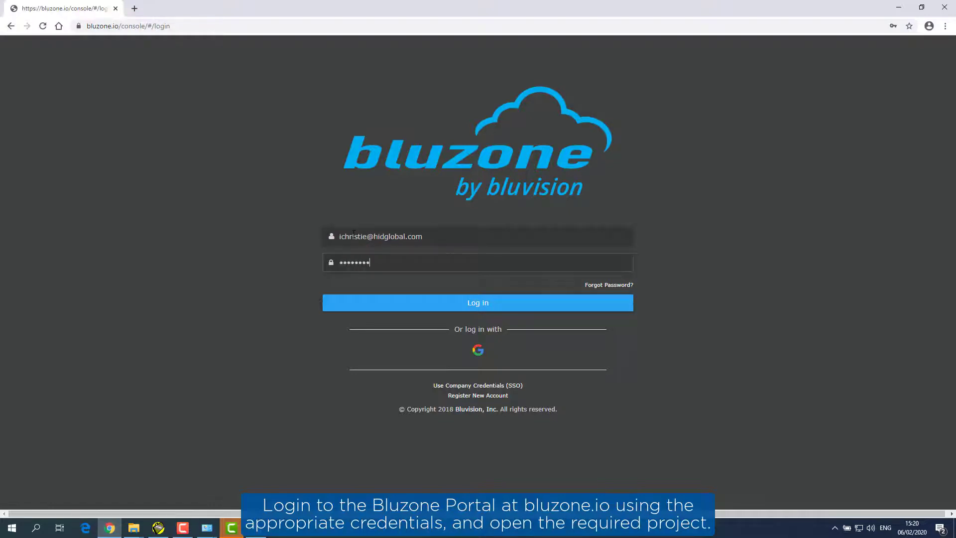
pyautogui.click(470, 303)
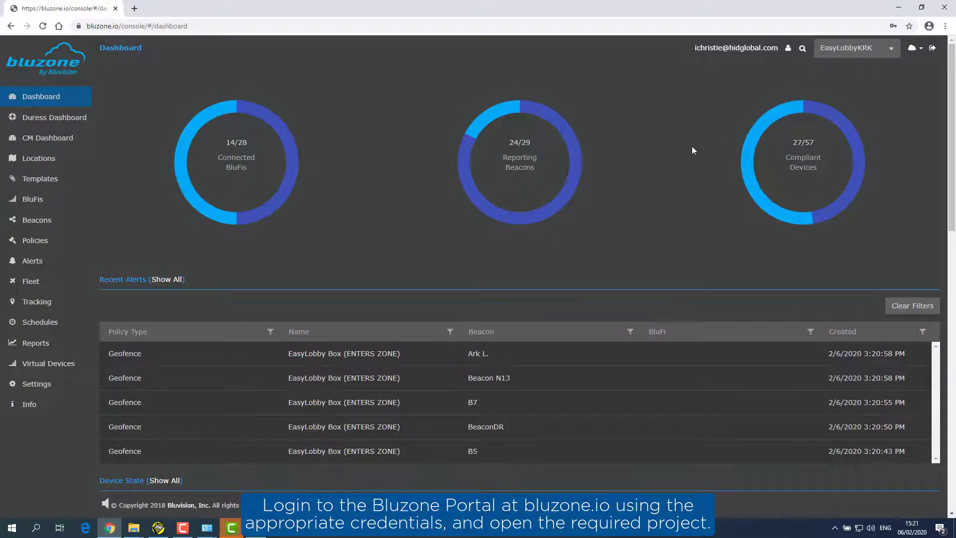
# Step: Select EasyLobbyKRK from the project dropdown to open its dashboard
pyautogui.click(891, 48)
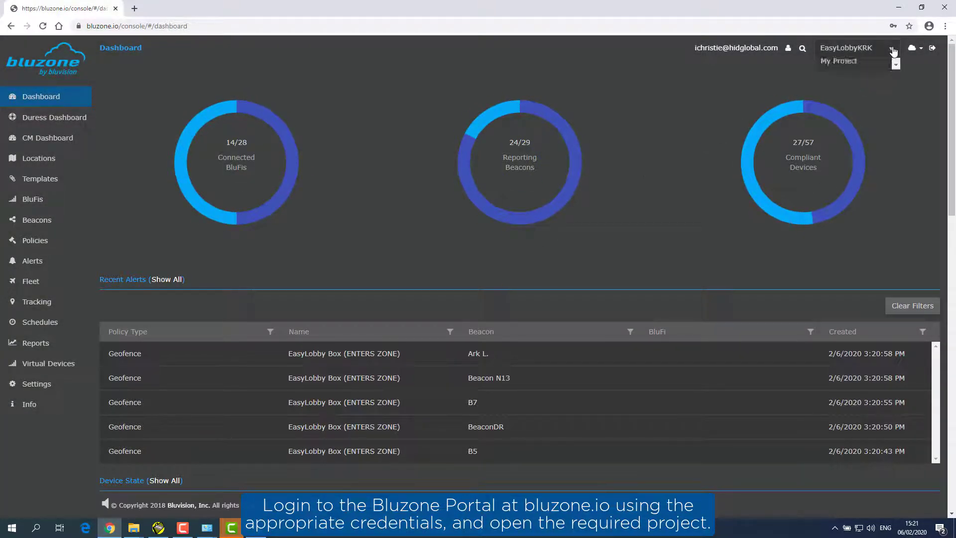
pyautogui.moveTo(896, 73)
pyautogui.mouseDown()
pyautogui.moveTo(895, 137)
pyautogui.moveTo(898, 70)
pyautogui.mouseUp()
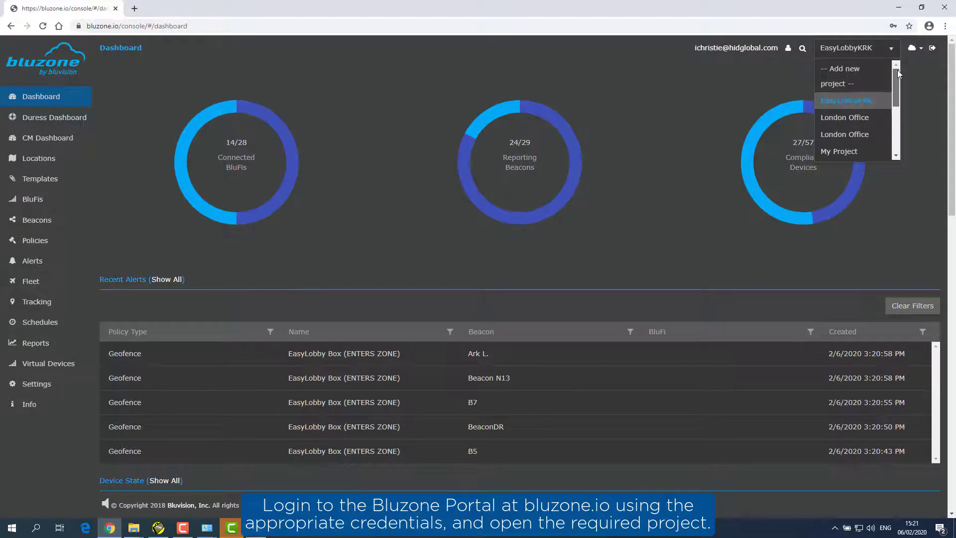
pyautogui.click(870, 101)
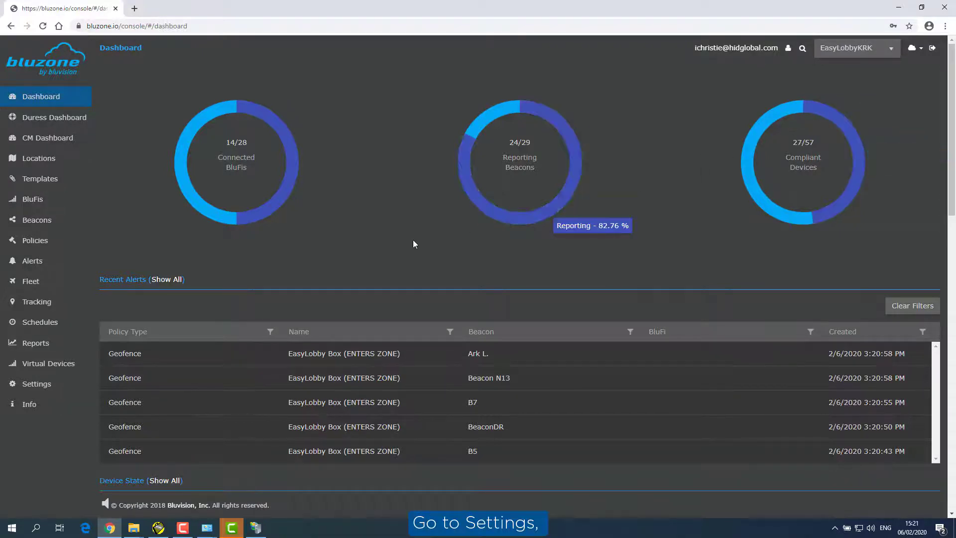
# Step: Copy the EasyLobbyKRK API key from My Account, then go to the Policies list
pyautogui.click(37, 386)
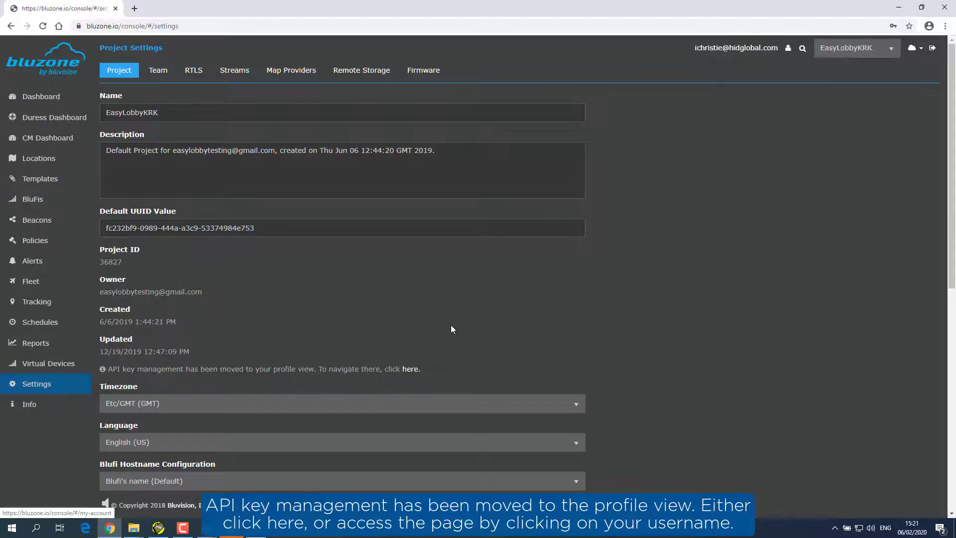
pyautogui.click(733, 47)
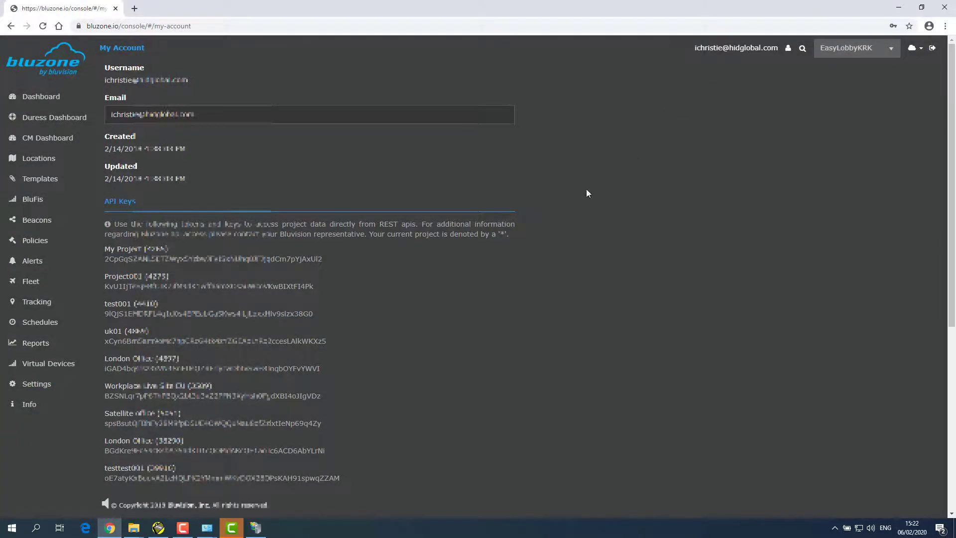
pyautogui.scroll(-4, 440, 324)
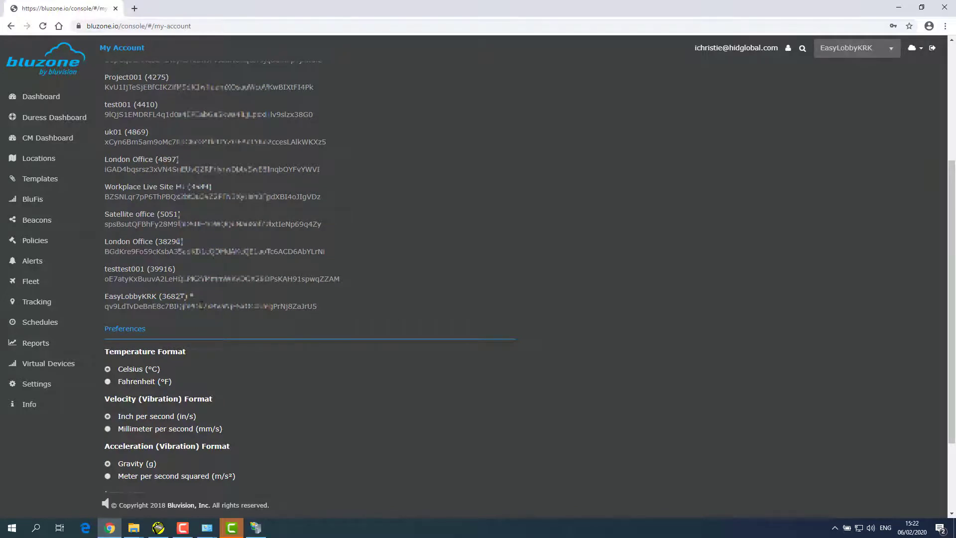
pyautogui.doubleClick(201, 306)
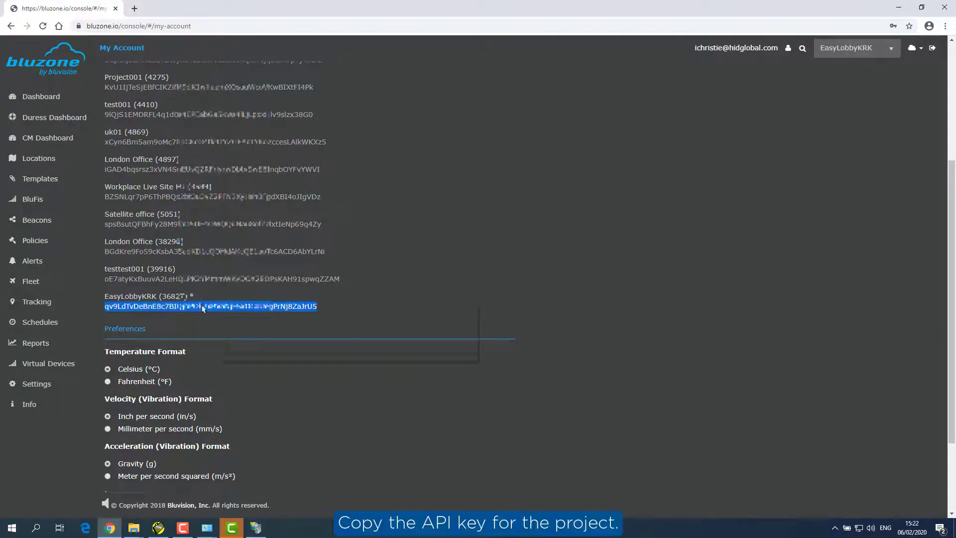
pyautogui.rightClick(201, 305)
pyautogui.click(218, 313)
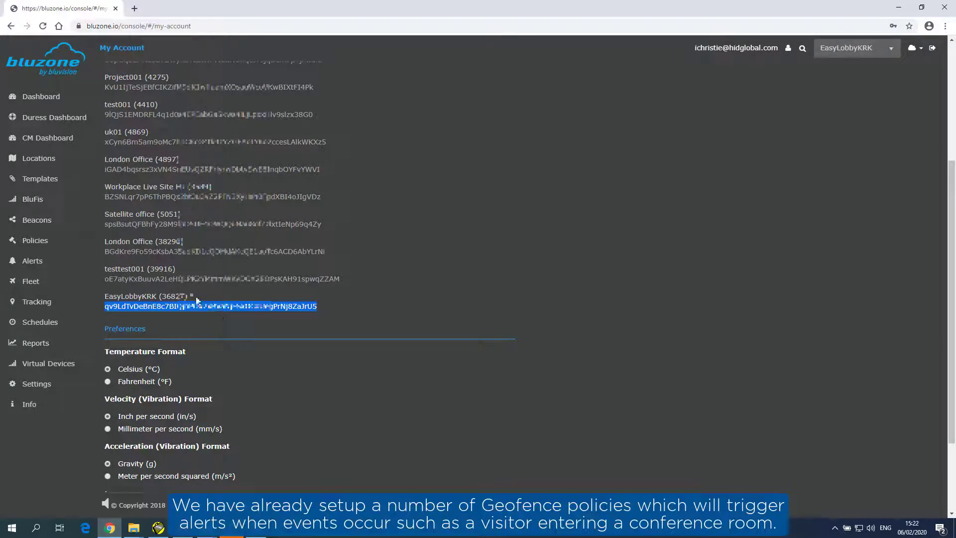
pyautogui.click(40, 243)
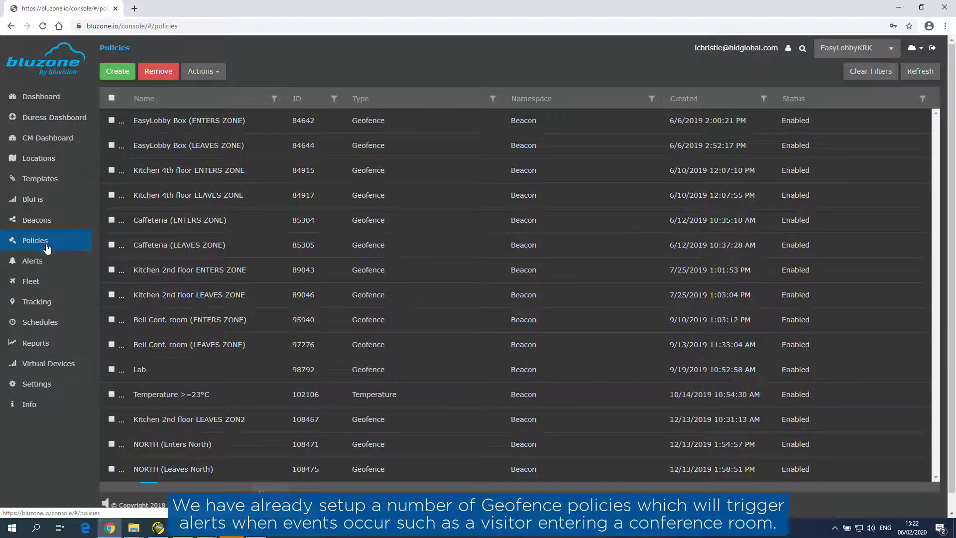
# Step: Open the Bell Conf. room (ENTERS ZONE) policy and scroll down to its geofence map
pyautogui.click(157, 319)
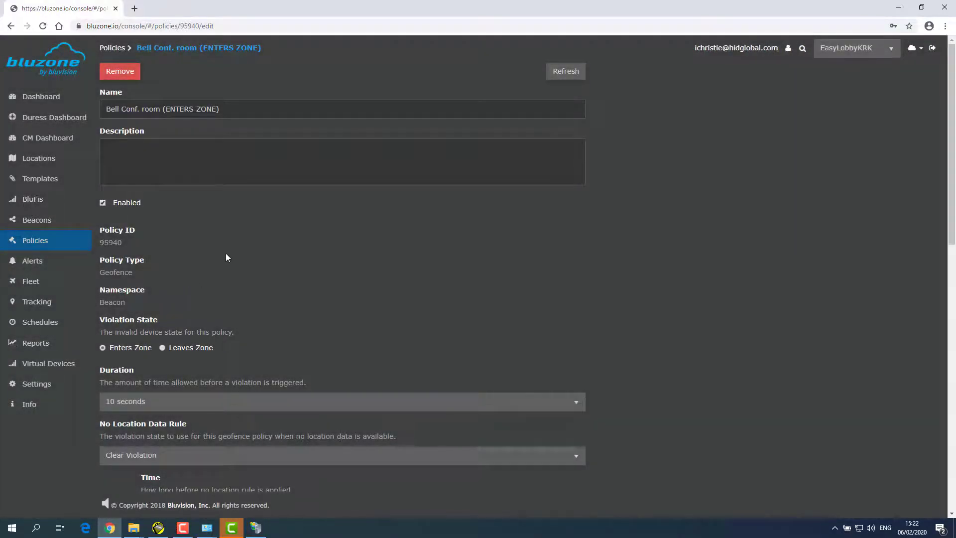
pyautogui.scroll(-2, 227, 253)
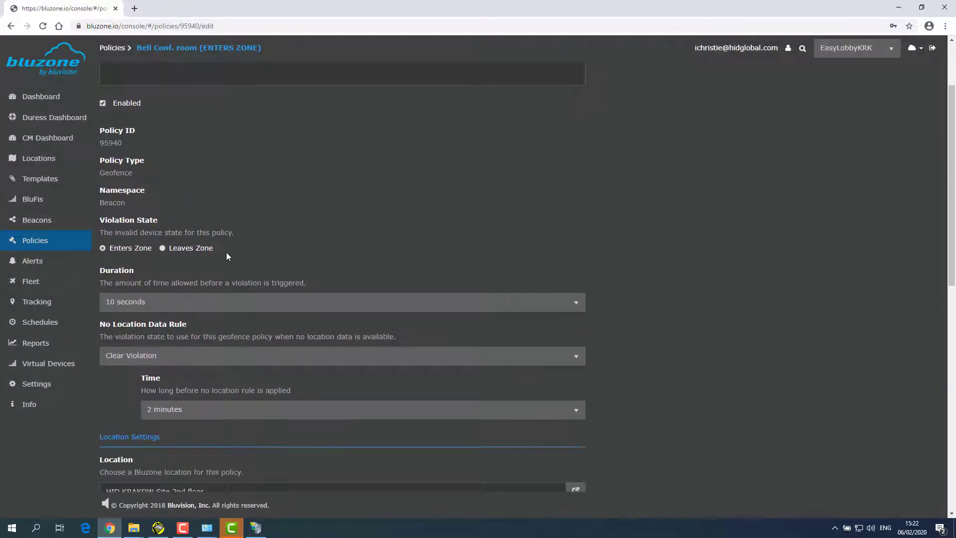
pyautogui.scroll(-3, 226, 254)
pyautogui.scroll(-4, 227, 257)
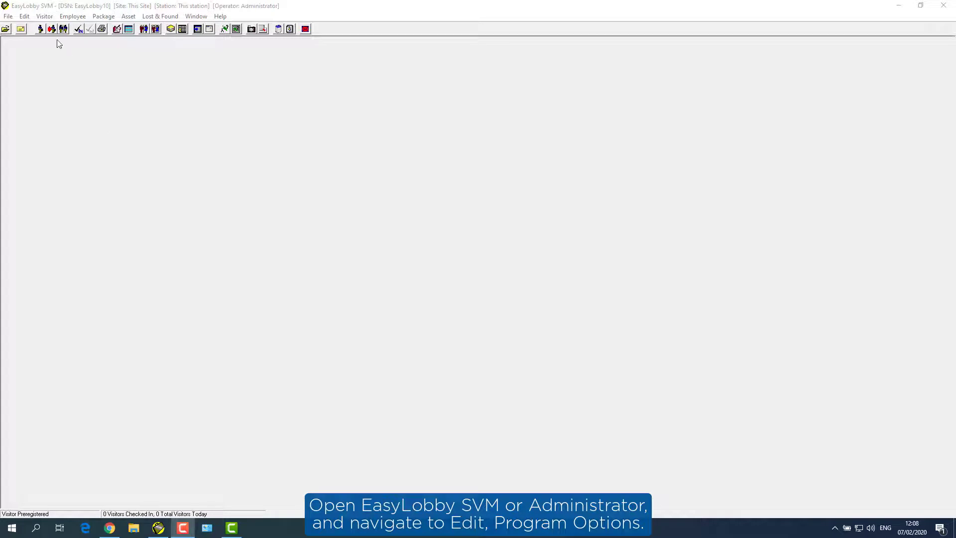
# Step: Open Program Options for All Sites on the Integrations > Location Services settings
pyautogui.click(25, 16)
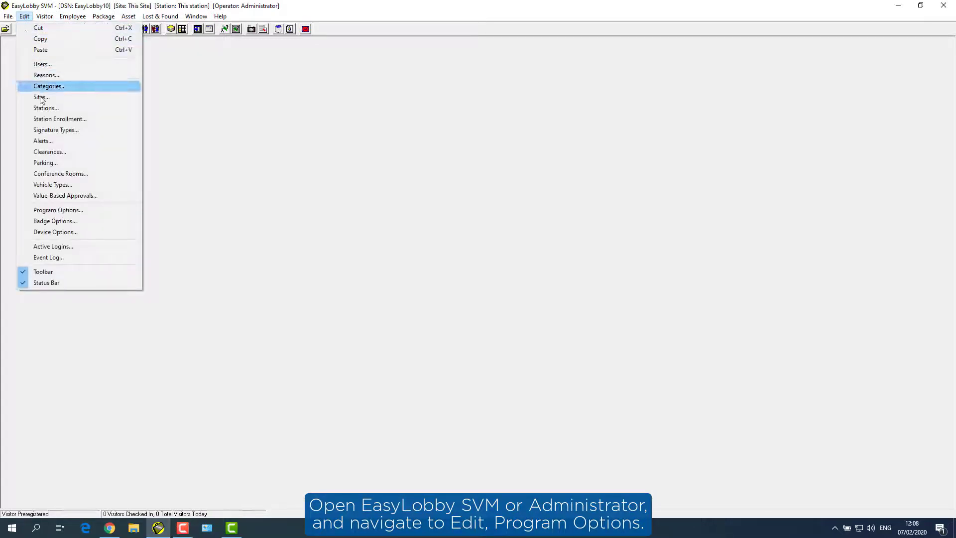
pyautogui.click(60, 210)
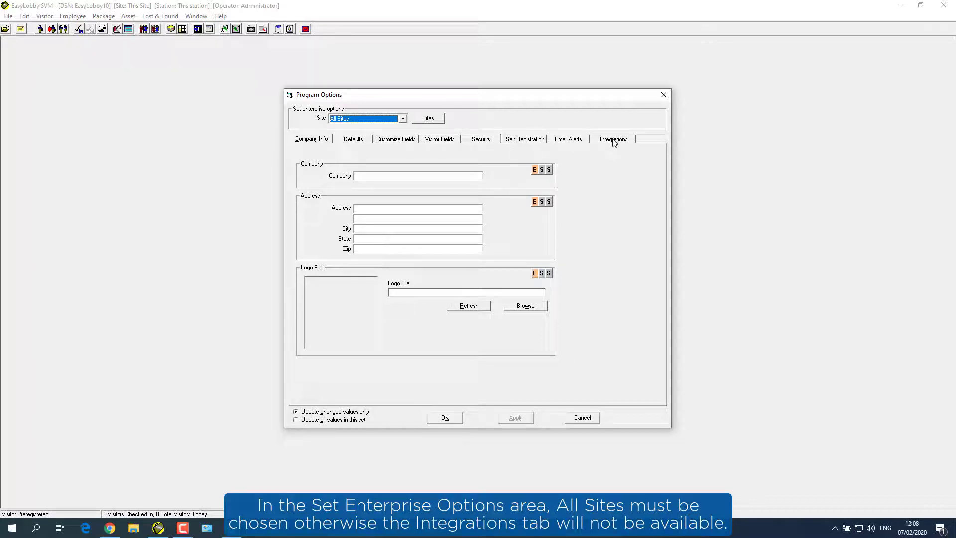
pyautogui.click(403, 119)
pyautogui.click(400, 133)
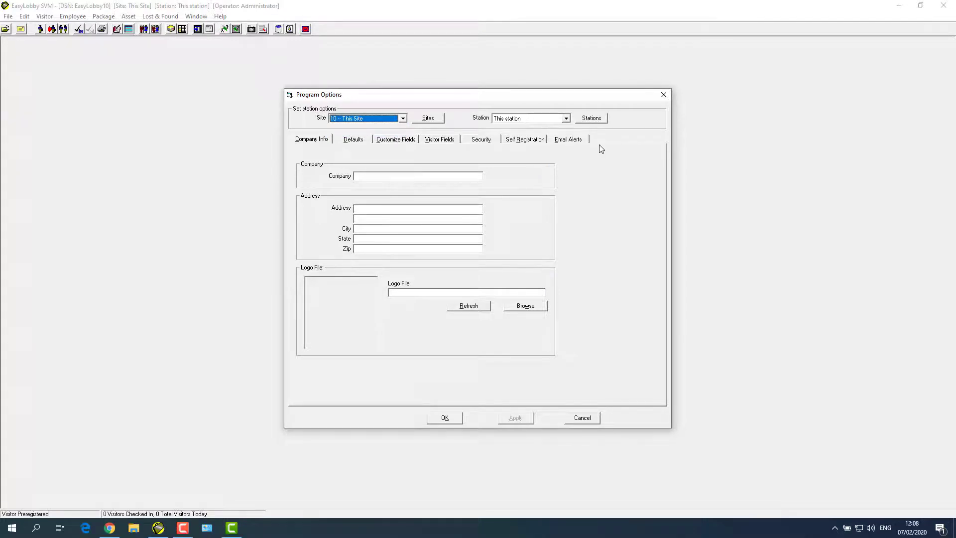
pyautogui.click(403, 120)
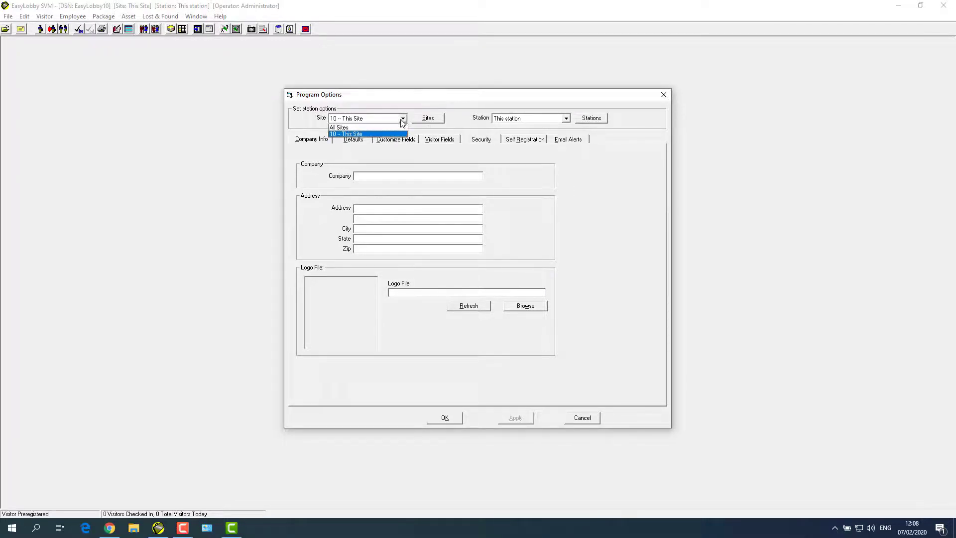
pyautogui.click(394, 127)
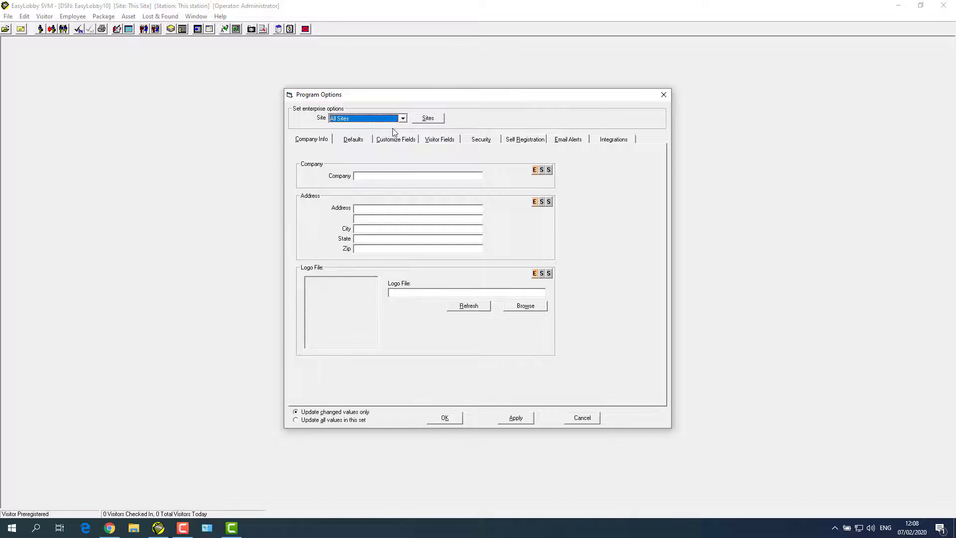
pyautogui.click(606, 141)
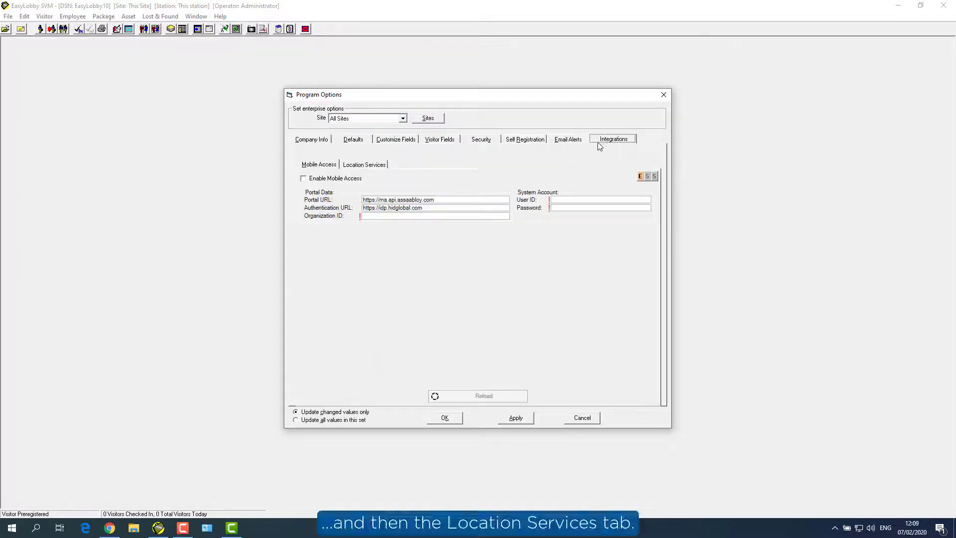
pyautogui.click(378, 168)
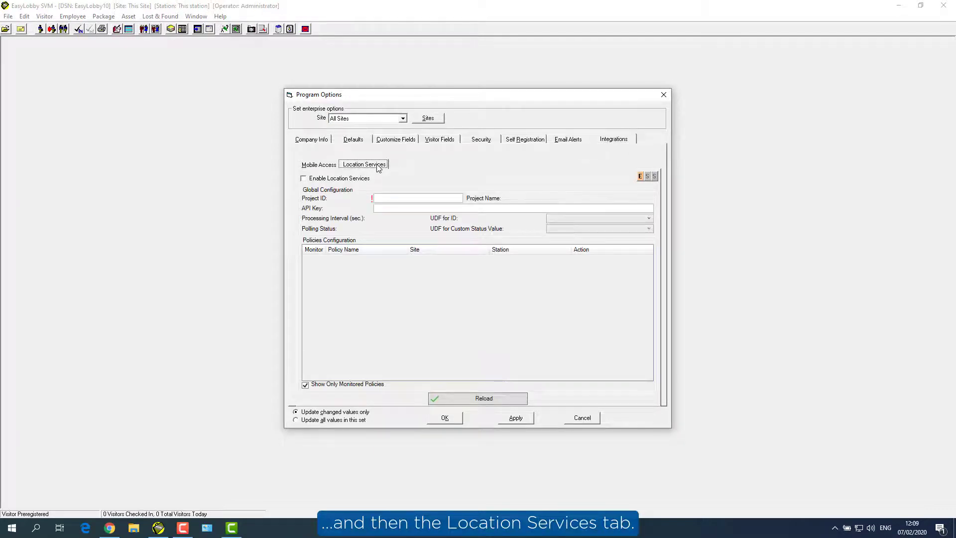
# Step: Enable Location Services with Project ID 36827 and the pasted API key, apply, and list all policies
pyautogui.click(312, 182)
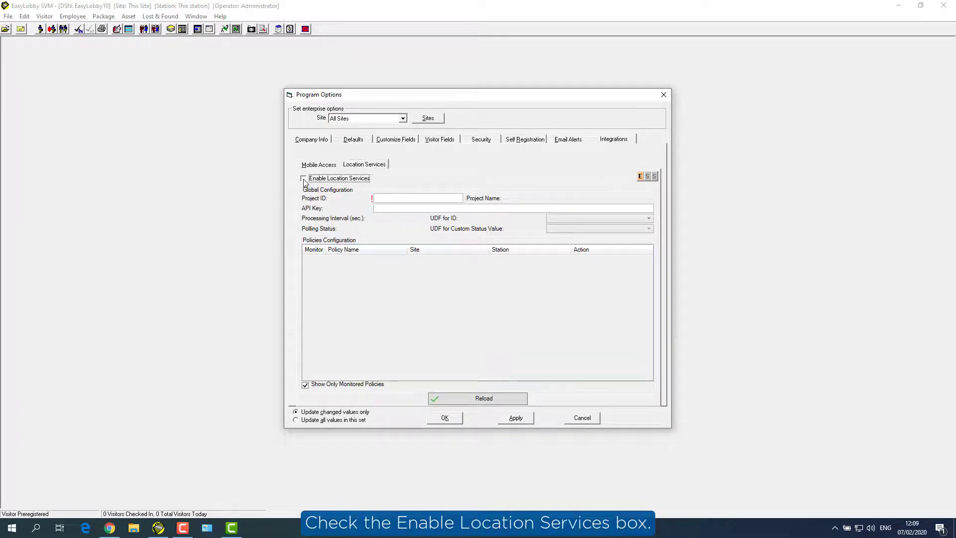
pyautogui.click(393, 197)
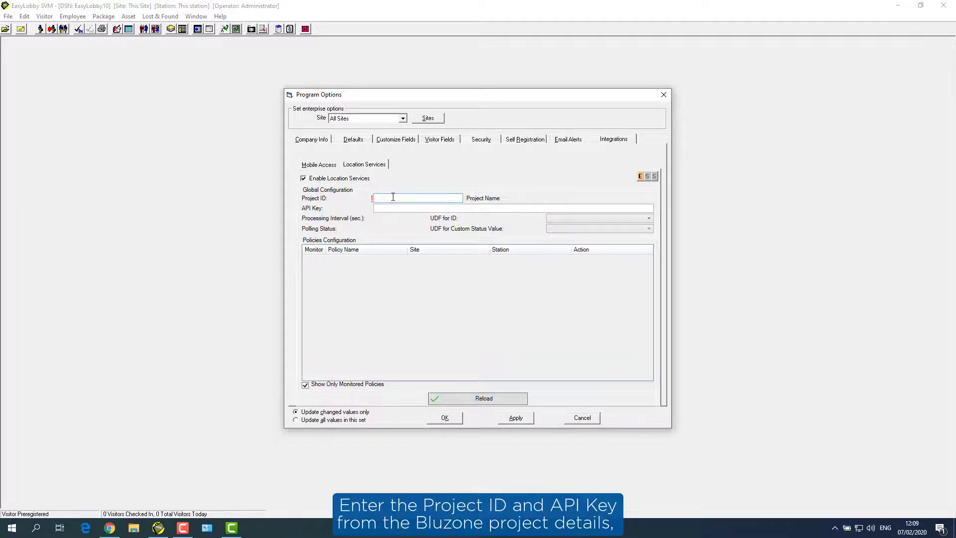
pyautogui.write('36827')
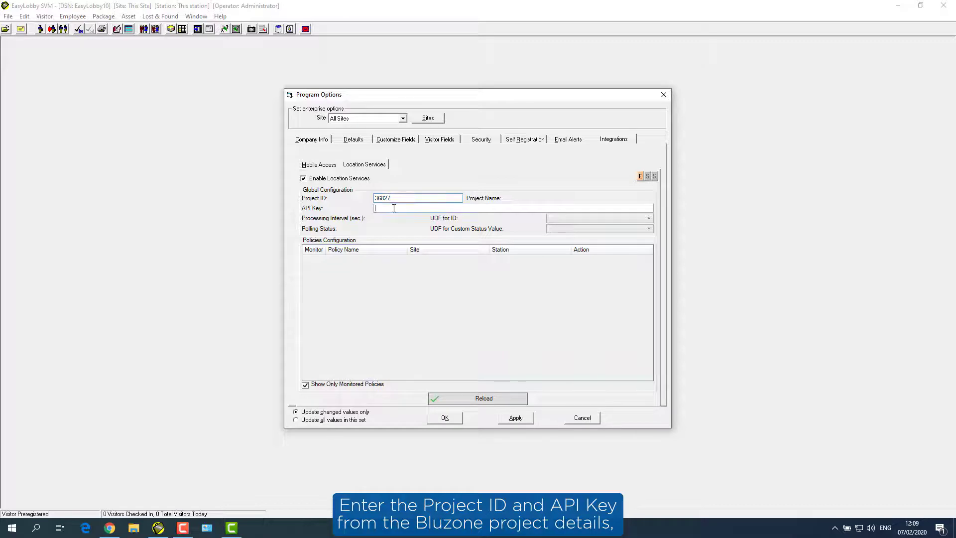
pyautogui.hotkey('ctrl', 'v')
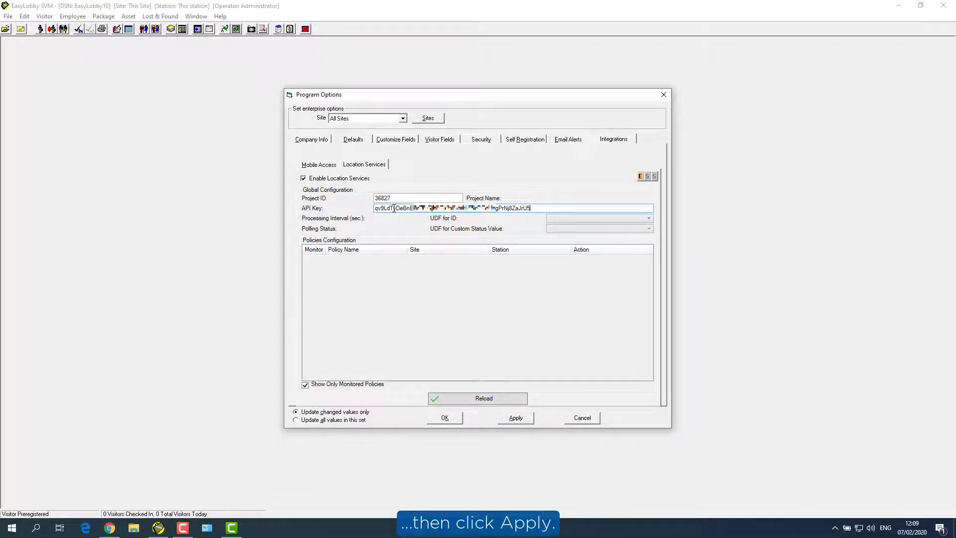
pyautogui.click(515, 420)
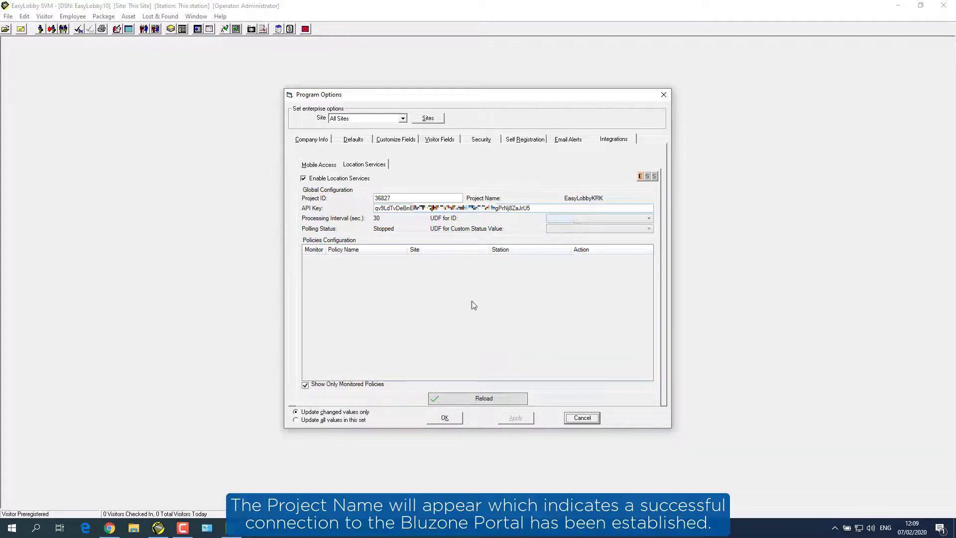
pyautogui.click(305, 385)
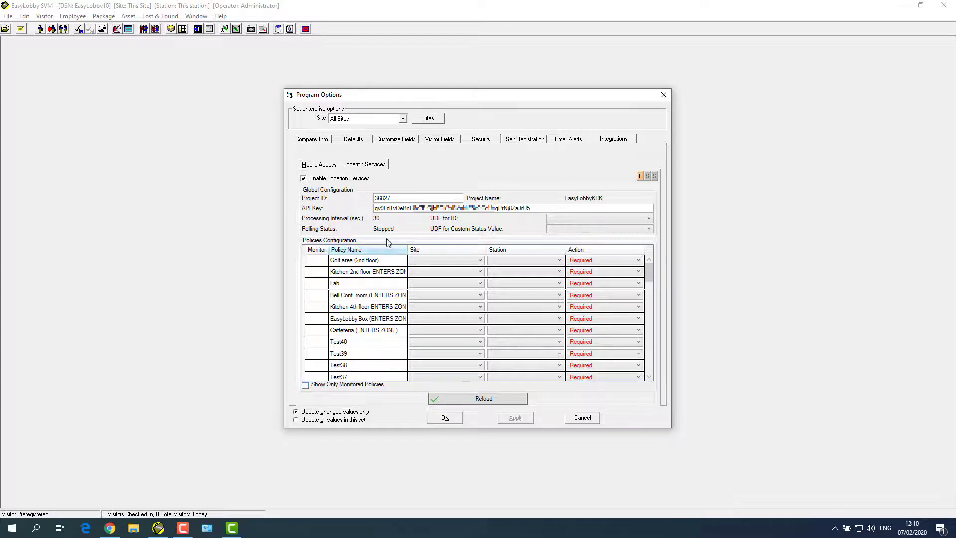
pyautogui.click(402, 142)
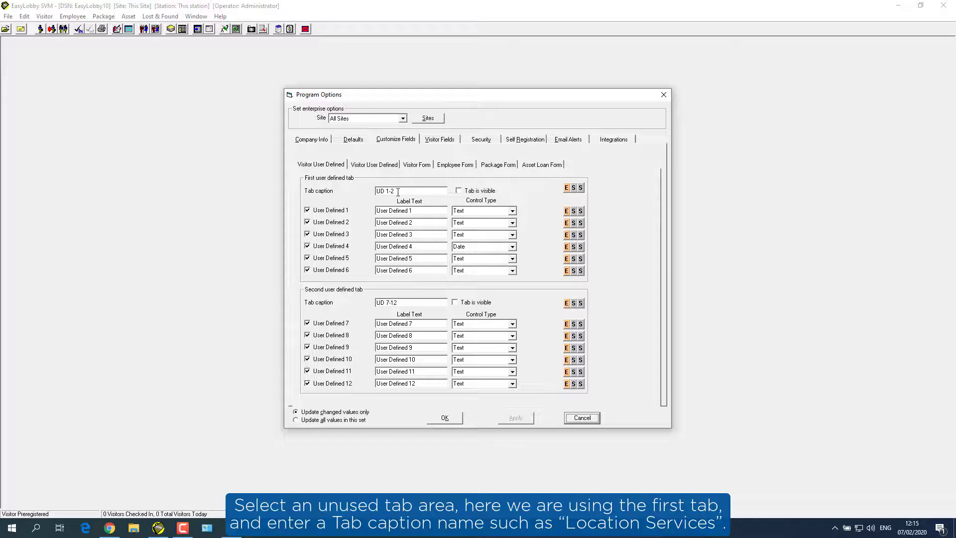
# Step: Rename the first user-defined tab to 'Location Services' and make it visible
pyautogui.moveTo(398, 192); pyautogui.dragTo(376, 193)
pyautogui.write('Location Services')
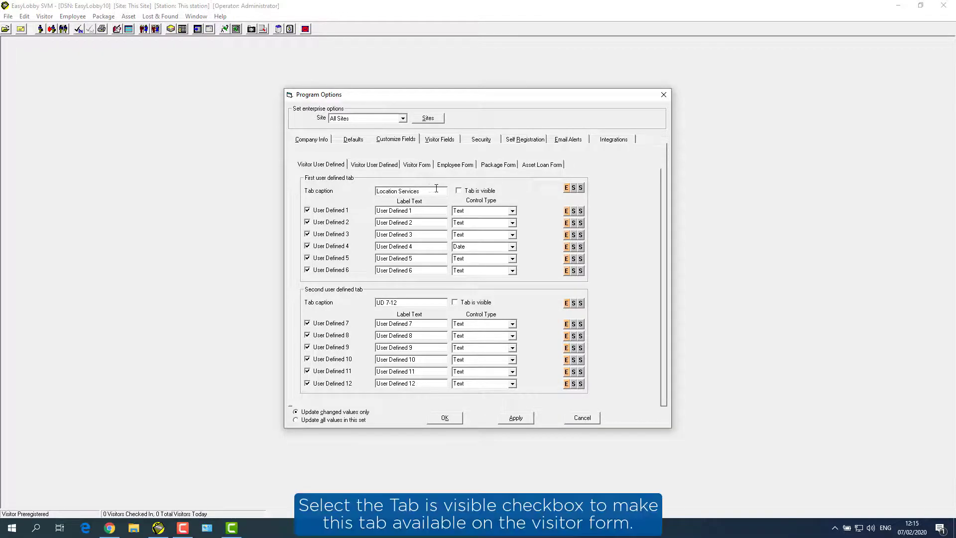
pyautogui.click(460, 192)
pyautogui.click(567, 189)
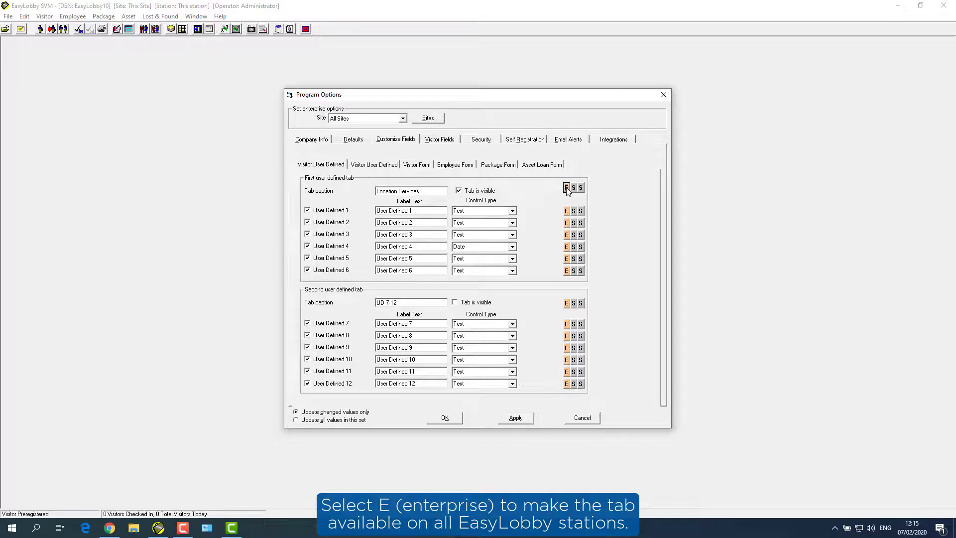
# Step: Label User Defined 1 'Beacon ID' and User Defined 2 'Location' as a Combo control
pyautogui.click(432, 210)
pyautogui.write('Beacon')
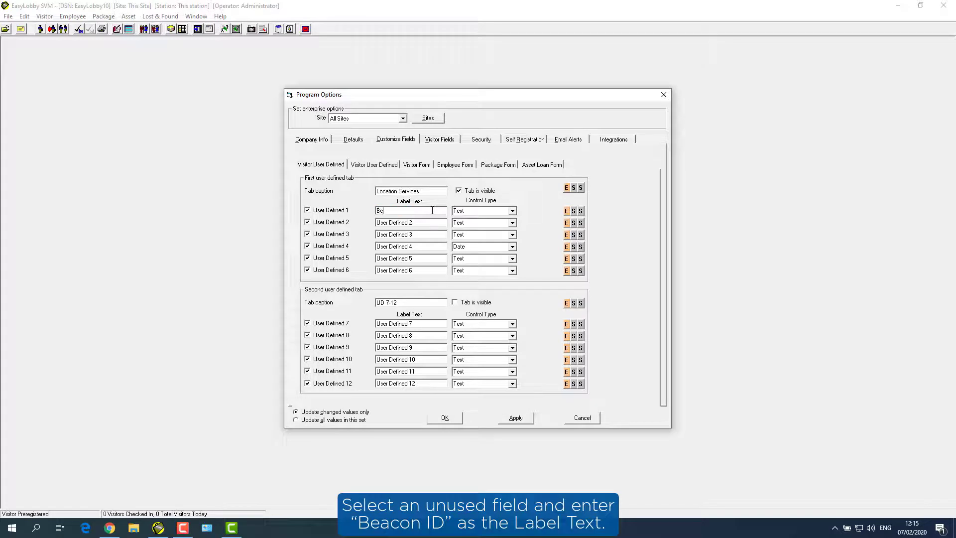
pyautogui.write(' ID')
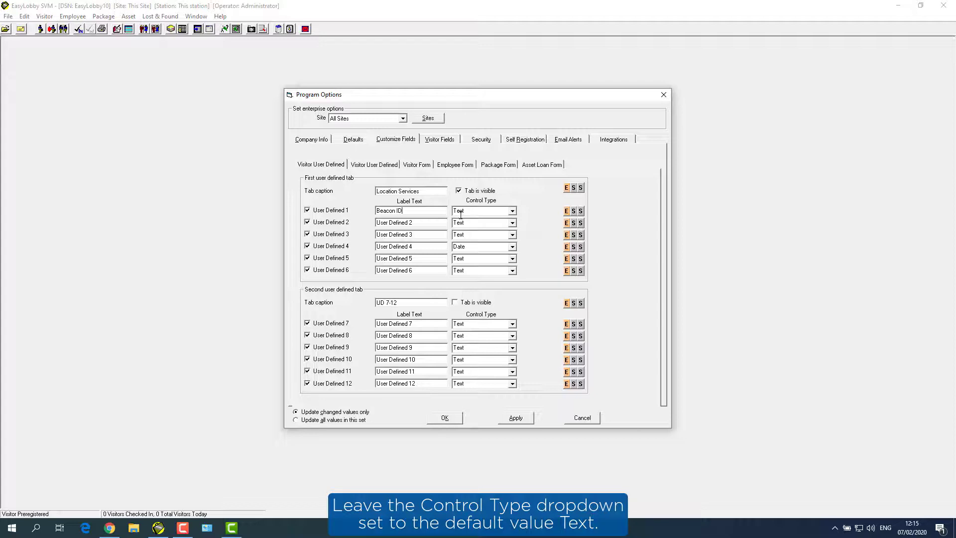
pyautogui.click(425, 223)
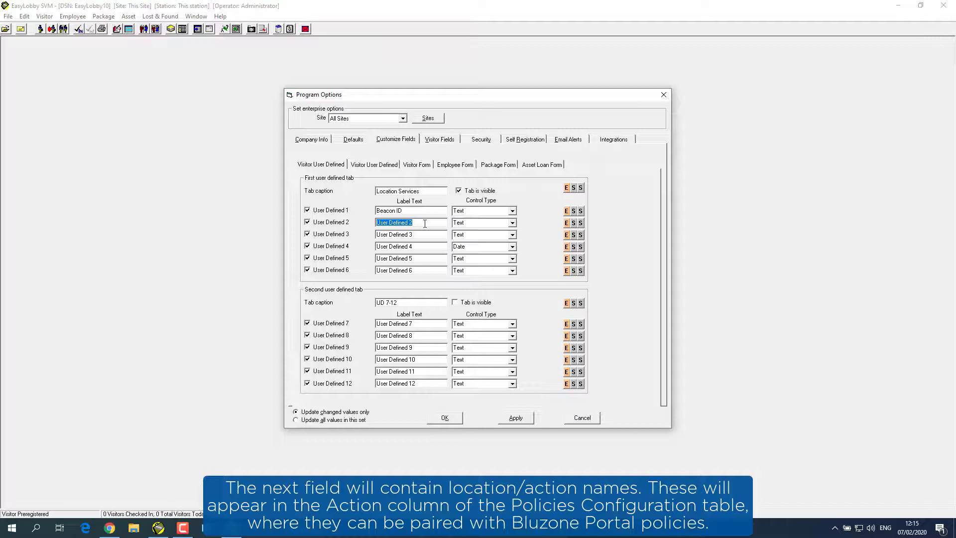
pyautogui.write('Location')
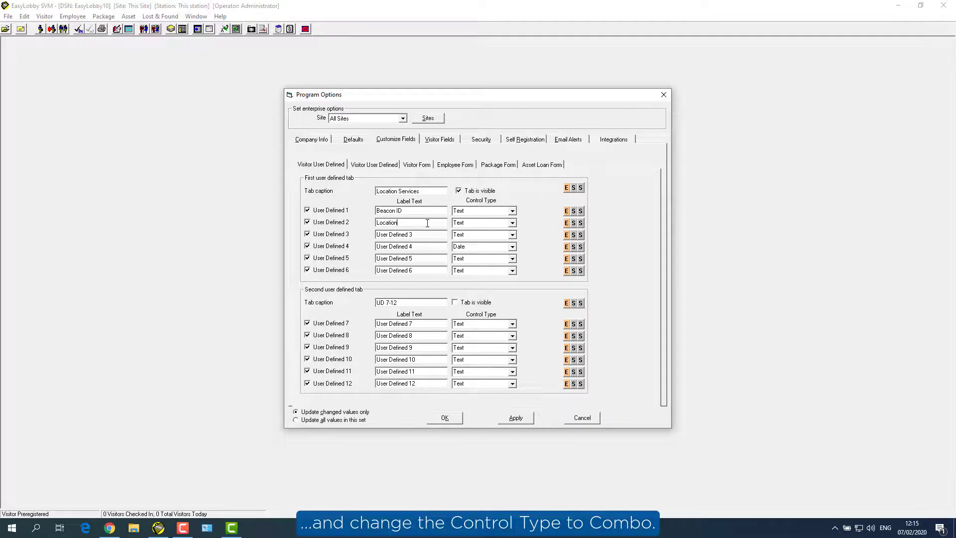
pyautogui.click(512, 224)
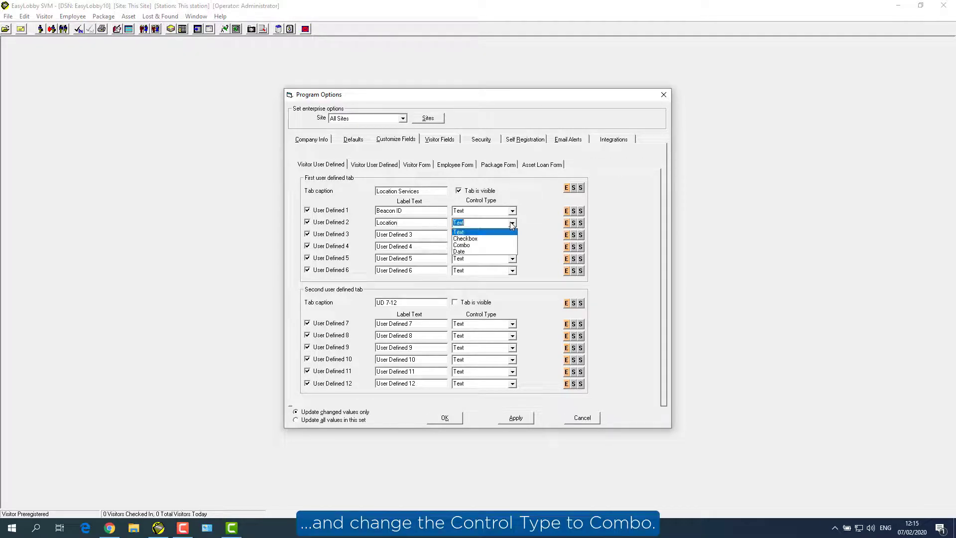
pyautogui.click(471, 245)
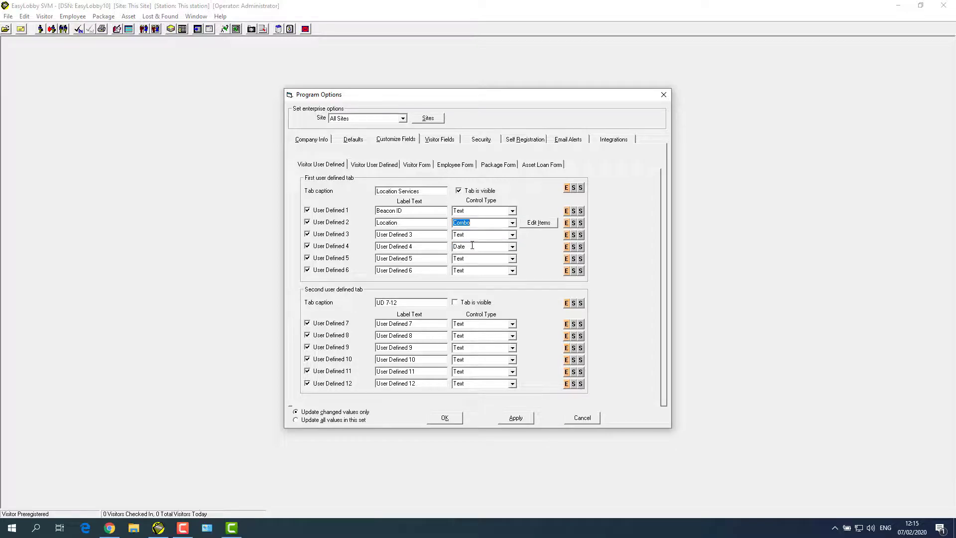
pyautogui.click(534, 223)
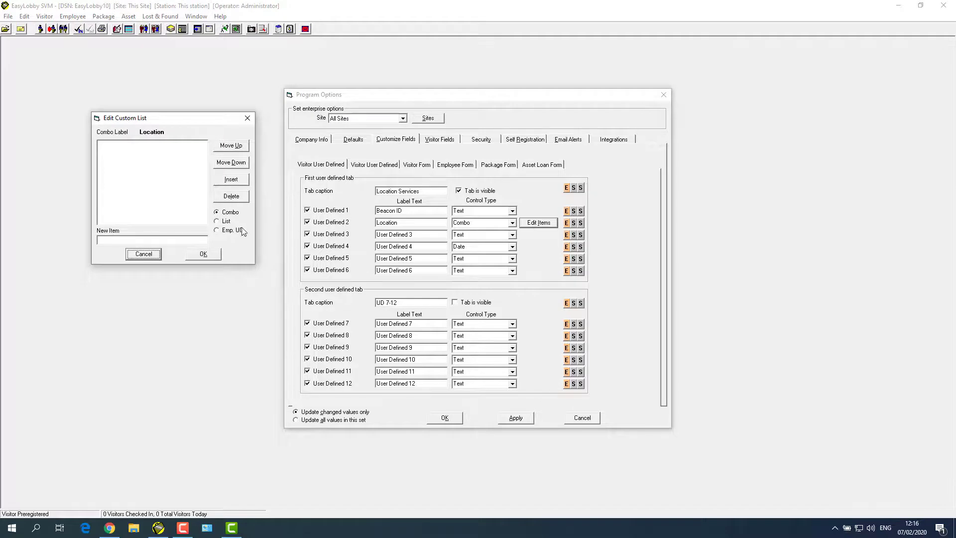
# Step: Add Location choices In Kitchen 4th Floor, In Caffeteria, In Bell Conference Room, In Lab and a blank entry
pyautogui.click(230, 180)
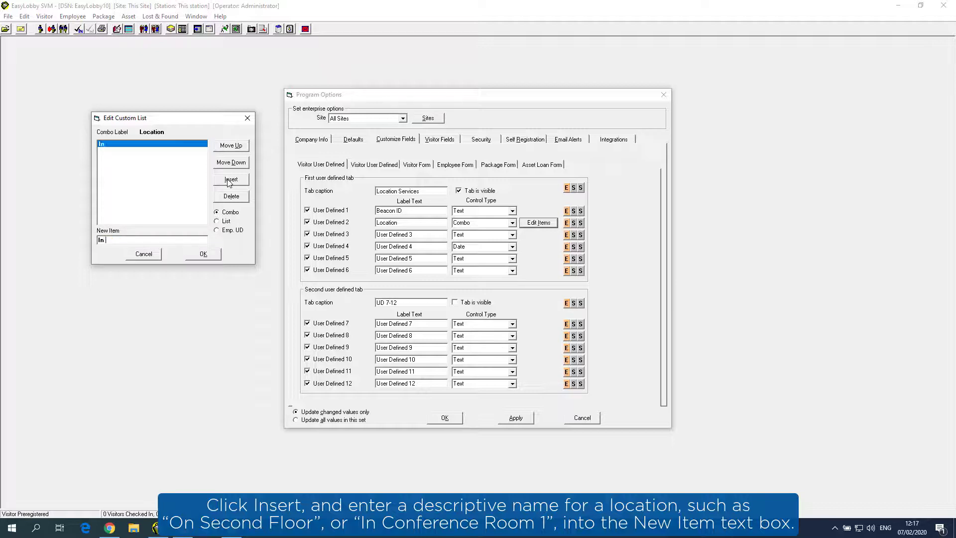
pyautogui.write('Kitchen 4th Floor')
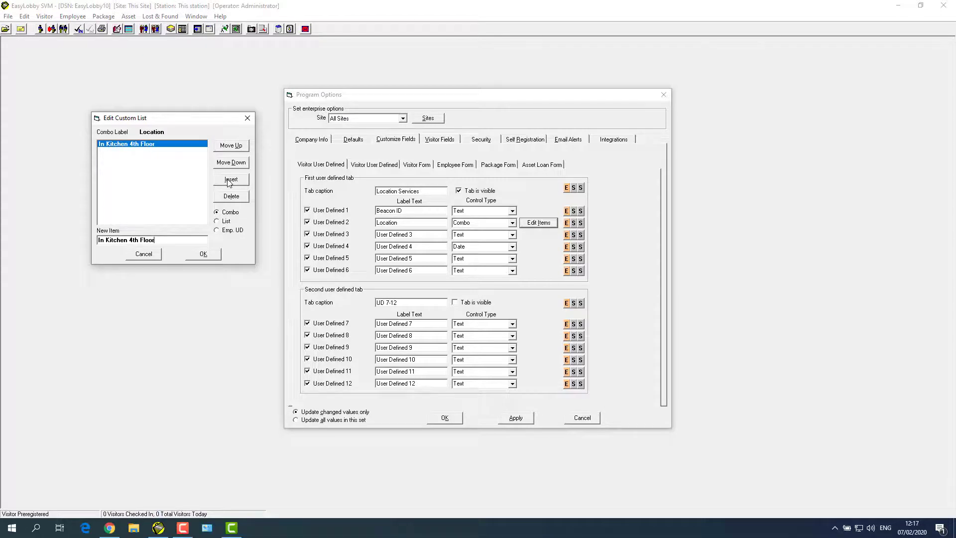
pyautogui.click(229, 180)
pyautogui.write('In')
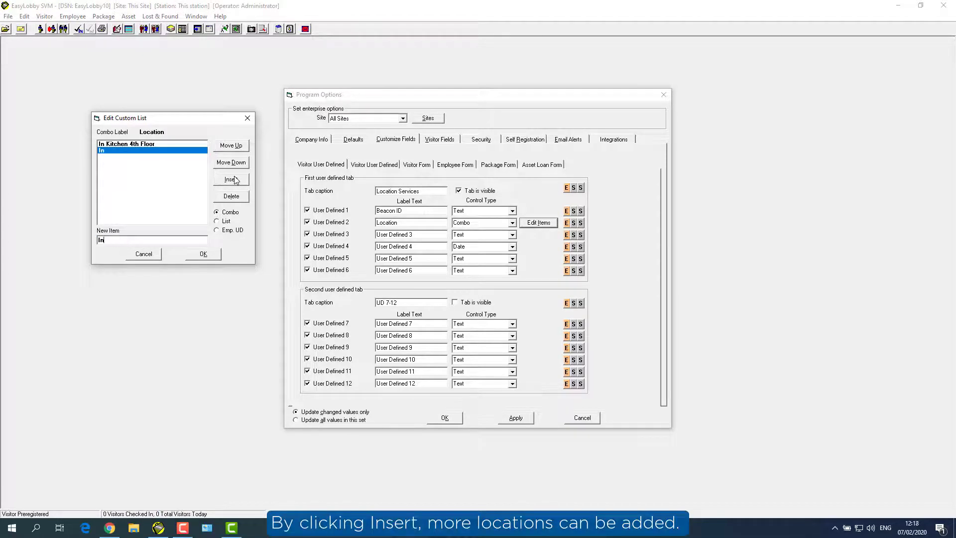
pyautogui.write(' Caffeteria')
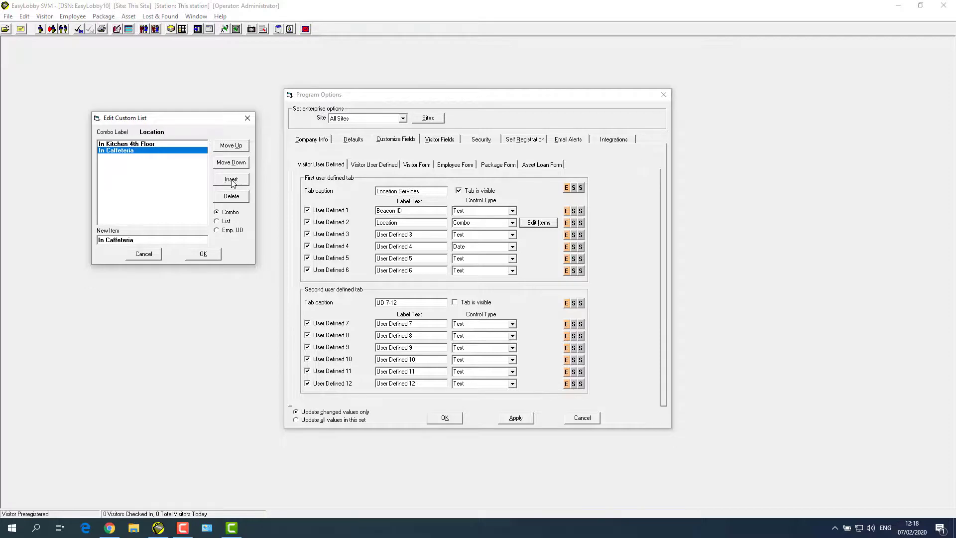
pyautogui.click(232, 181)
pyautogui.write('In B')
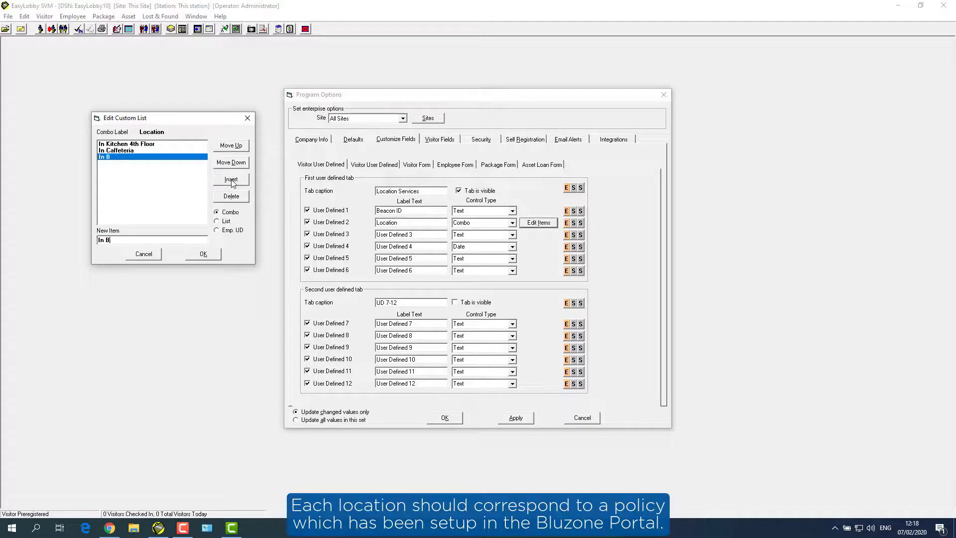
pyautogui.write('ell Conference Room')
pyautogui.click(231, 180)
pyautogui.write('In Lab')
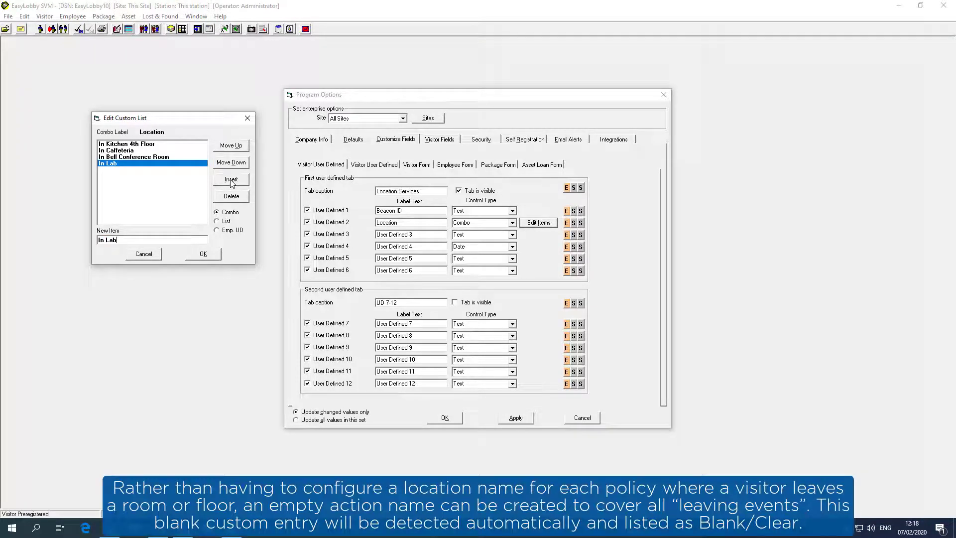
pyautogui.click(231, 181)
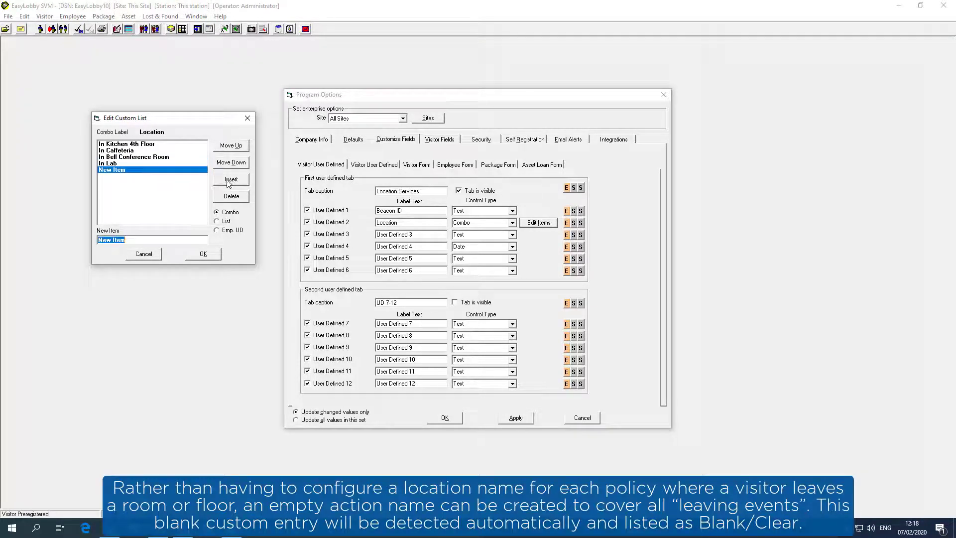
pyautogui.write('x')
pyautogui.press('BackSpace')
pyautogui.press('BackSpace')
pyautogui.click(226, 180)
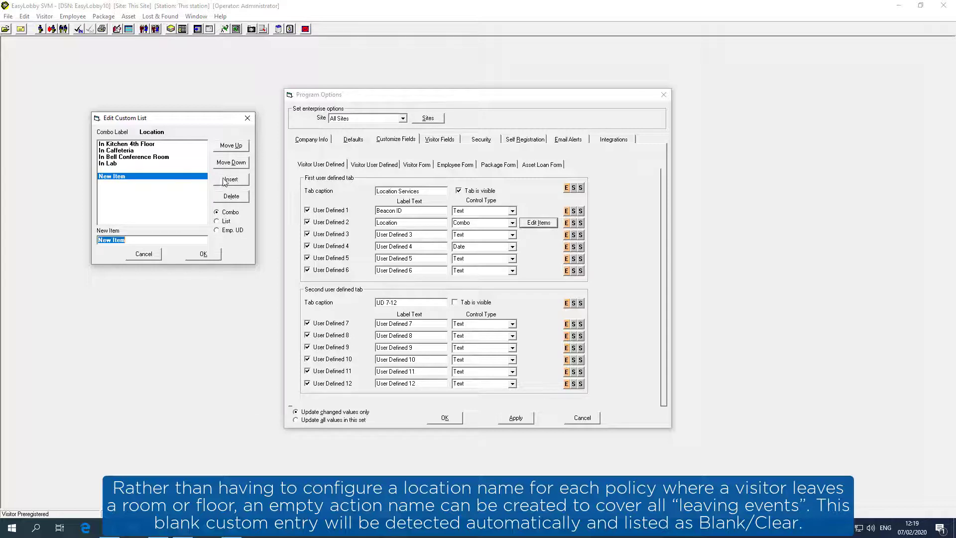
pyautogui.press('BackSpace')
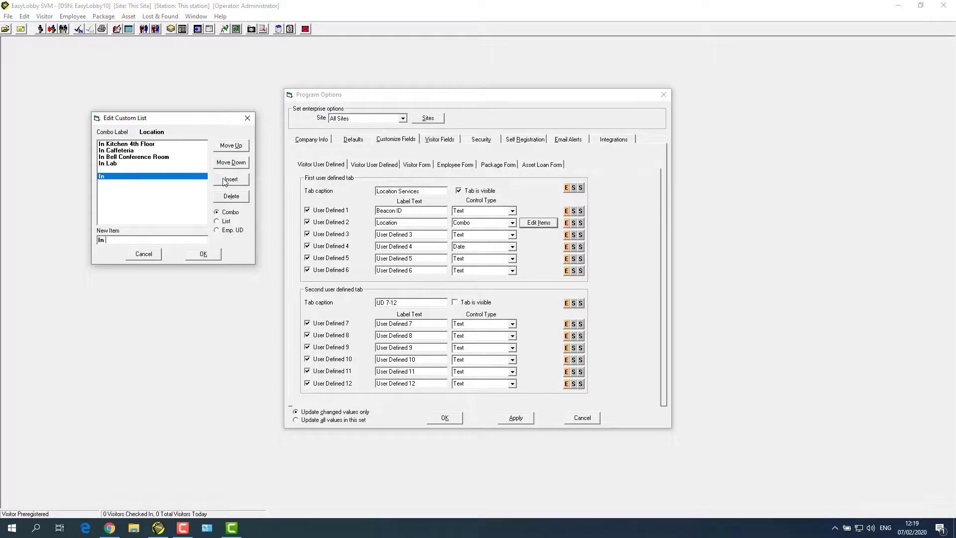
# Step: Save the Location choice list and apply the customized field changes
pyautogui.click(203, 255)
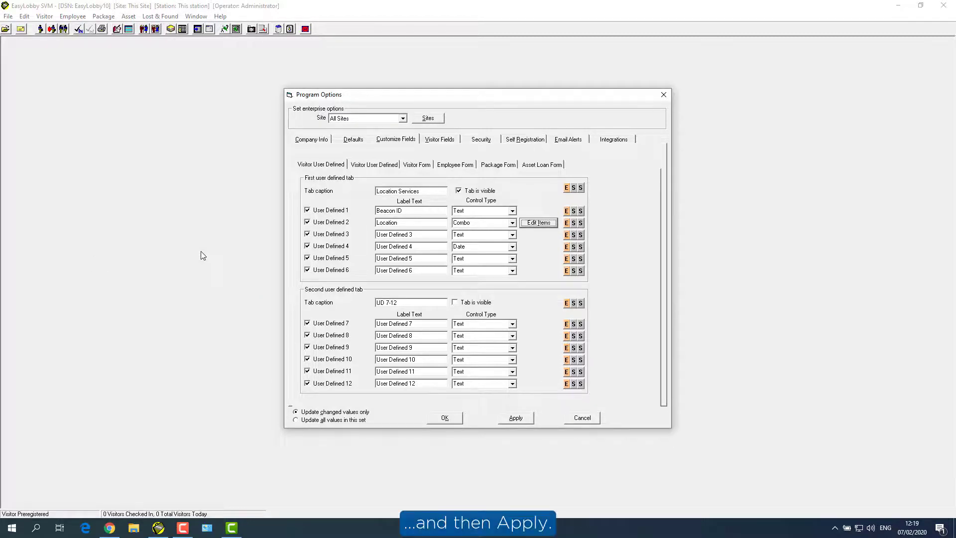
pyautogui.click(516, 418)
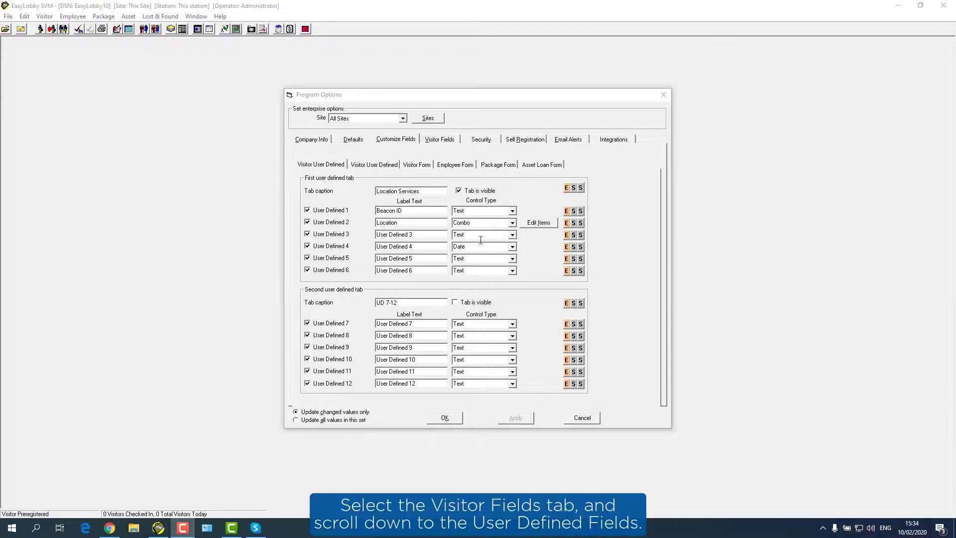
pyautogui.click(441, 143)
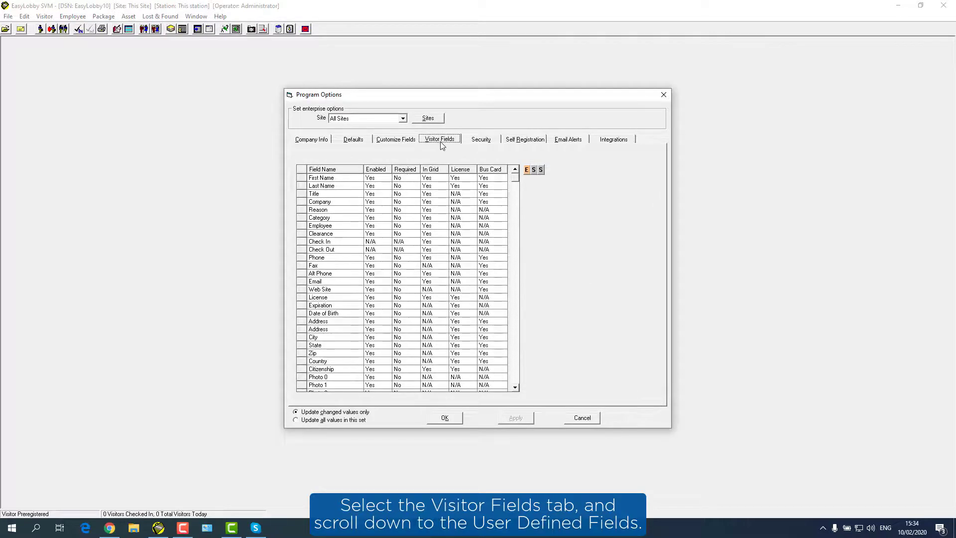
# Step: Set In Grid to Yes for Location and Beacon ID in Visitor Fields, then apply
pyautogui.moveTo(515, 179); pyautogui.dragTo(520, 303)
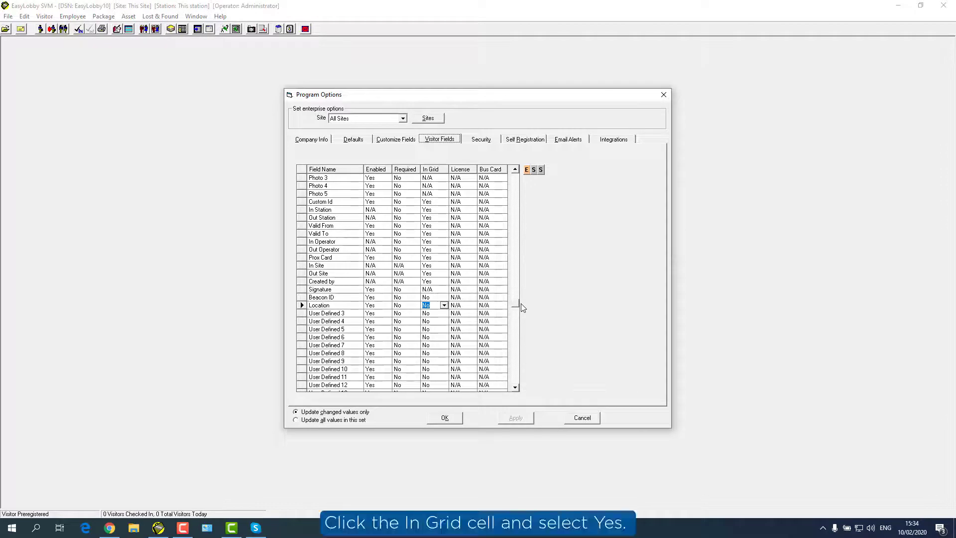
pyautogui.click(444, 306)
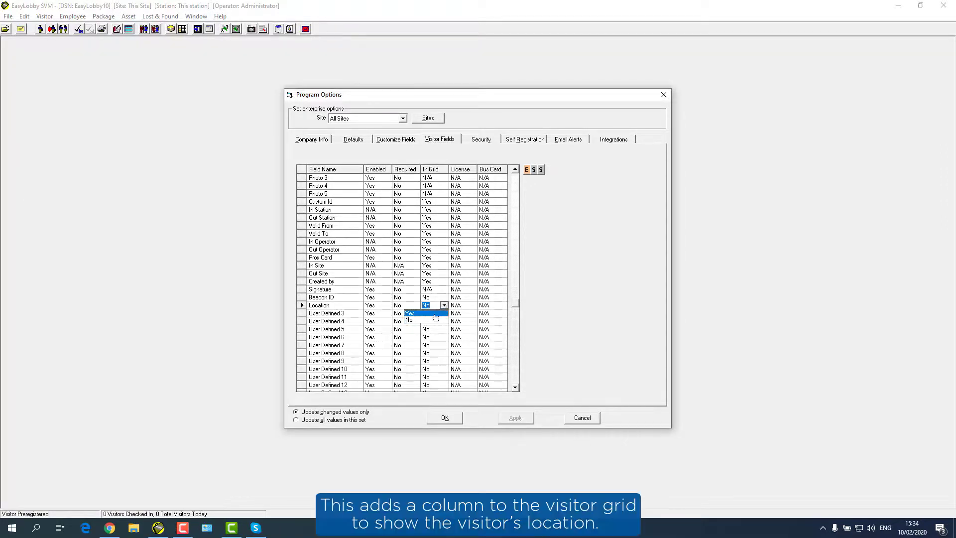
pyautogui.click(435, 314)
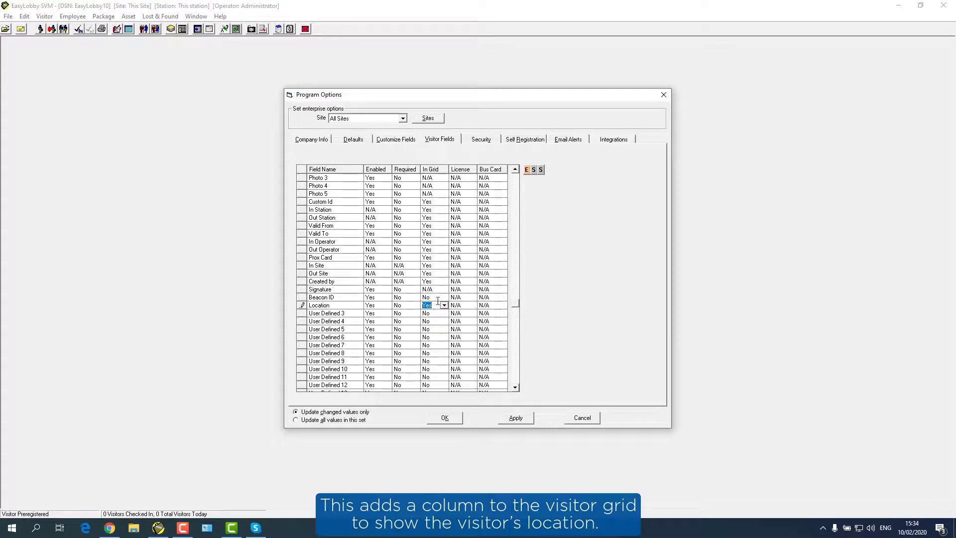
pyautogui.click(445, 297)
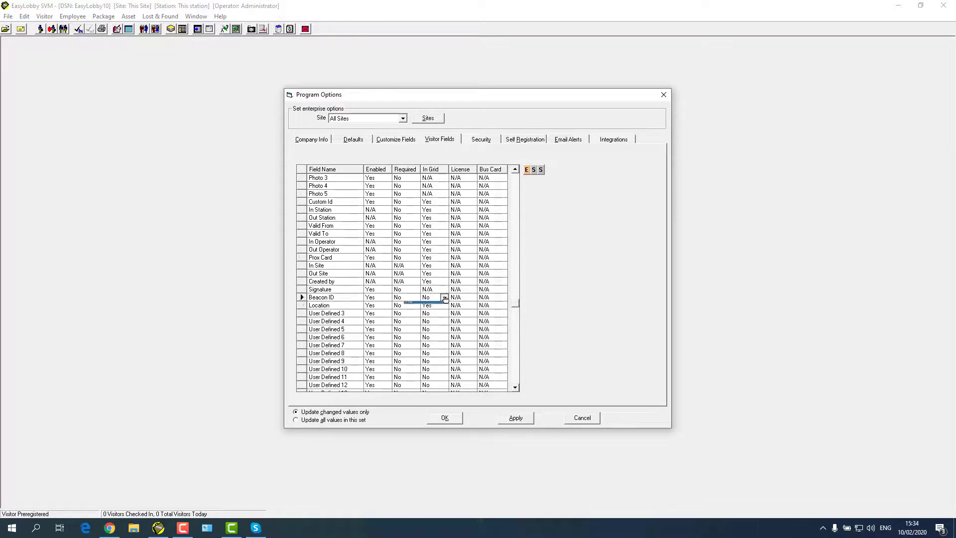
pyautogui.click(444, 297)
pyautogui.click(439, 305)
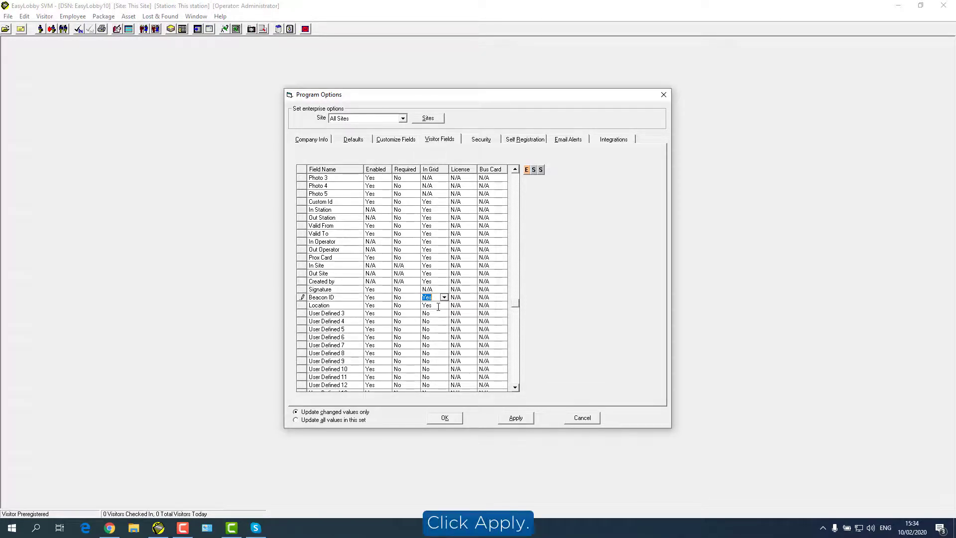
pyautogui.click(513, 418)
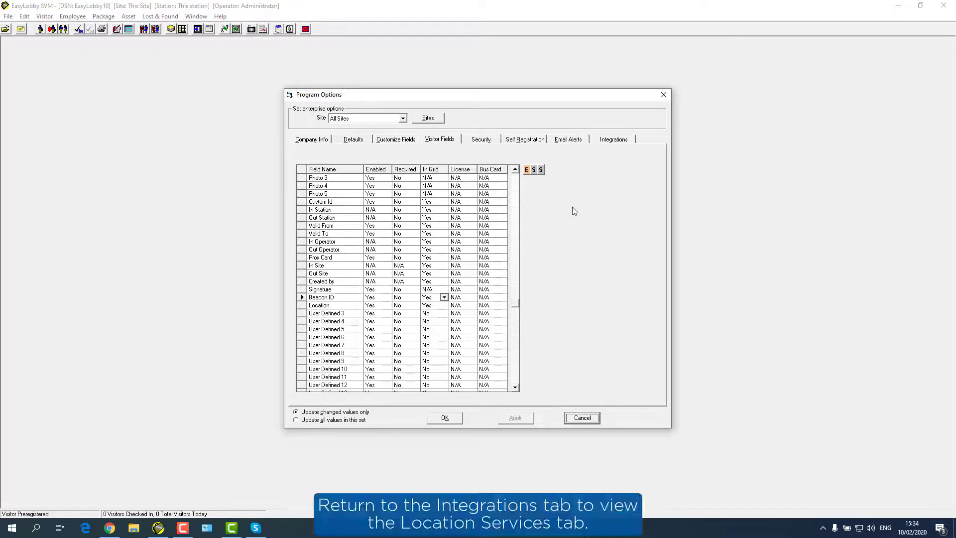
# Step: Map UDF for ID to Beacon ID and UDF for Custom Status Value to Location, then apply
pyautogui.click(612, 142)
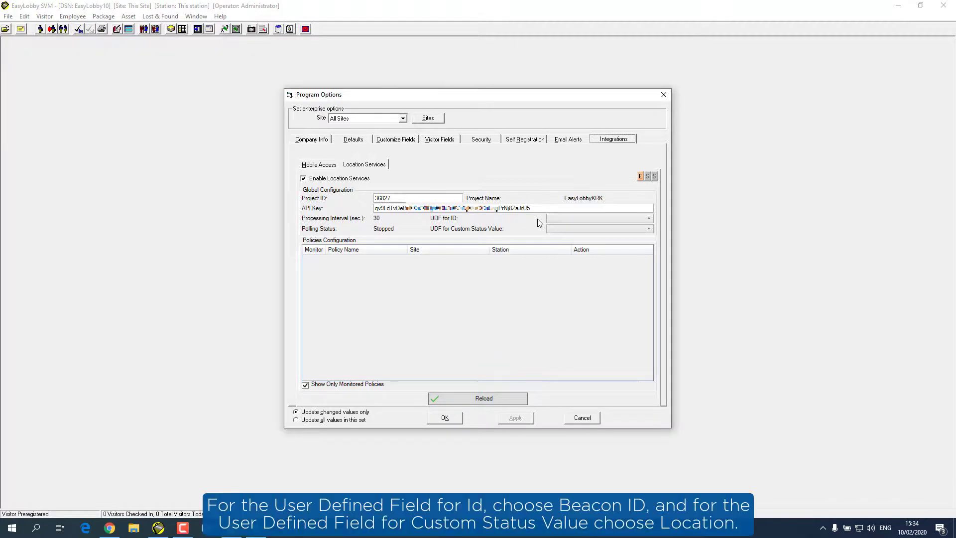
pyautogui.click(567, 220)
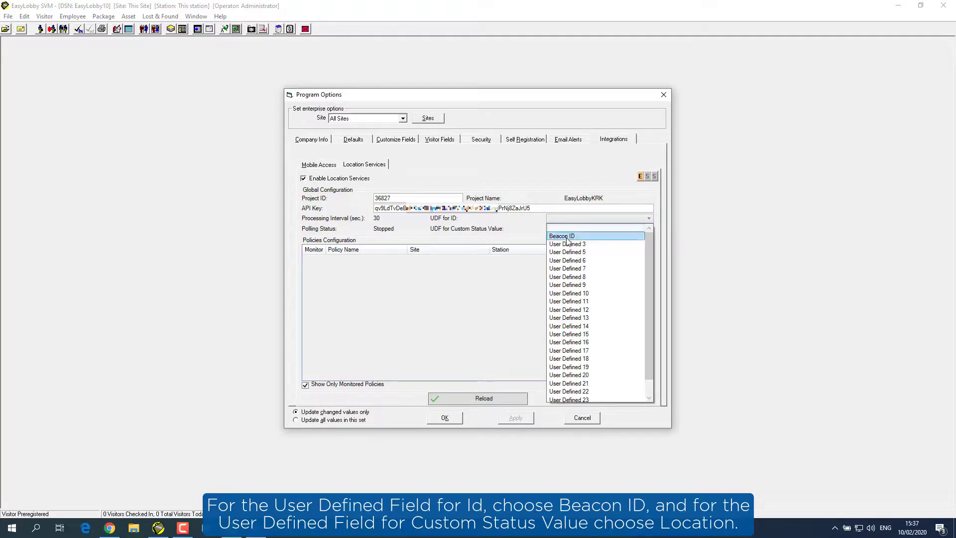
pyautogui.click(567, 237)
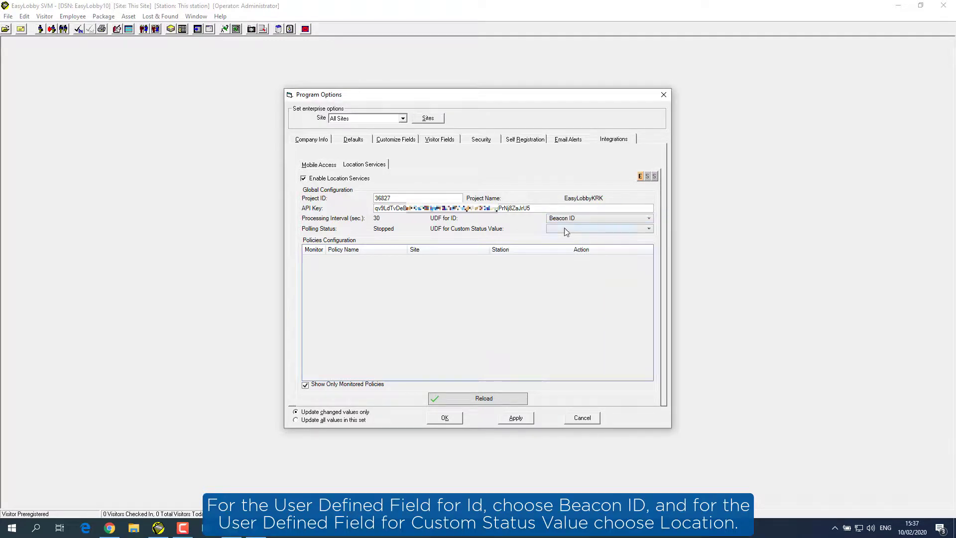
pyautogui.click(565, 229)
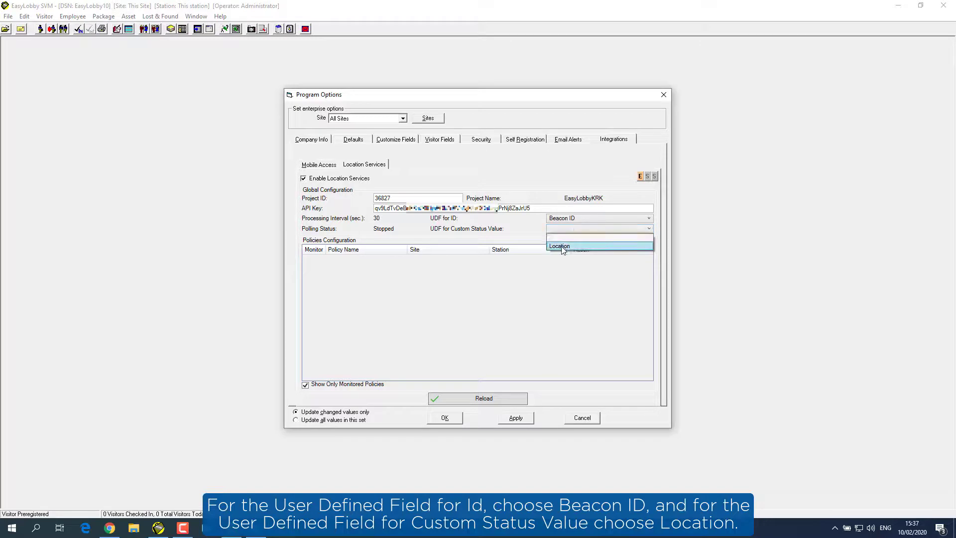
pyautogui.click(563, 247)
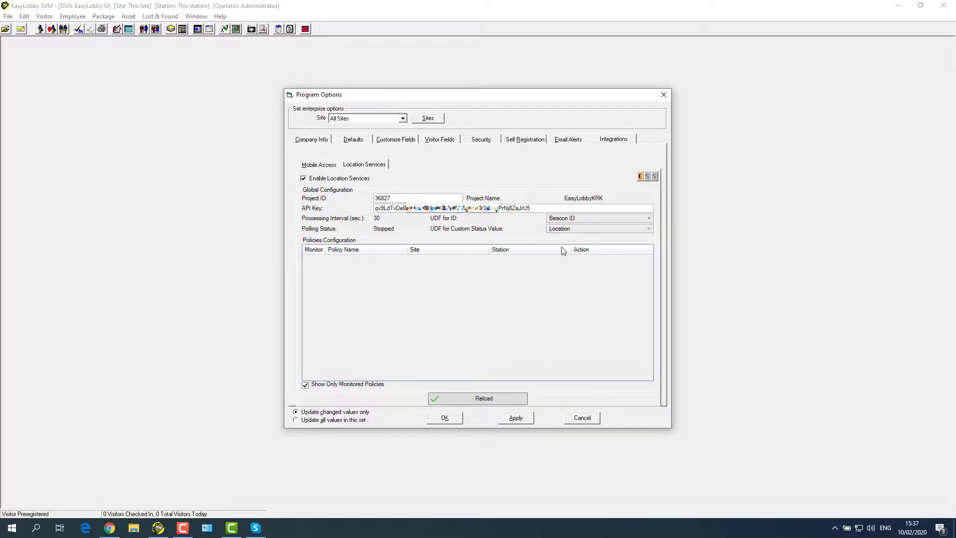
pyautogui.click(514, 418)
# Step: List all policies and monitor the Lab entry policy as In Lab on This Site and This station
pyautogui.click(305, 385)
pyautogui.click(305, 385)
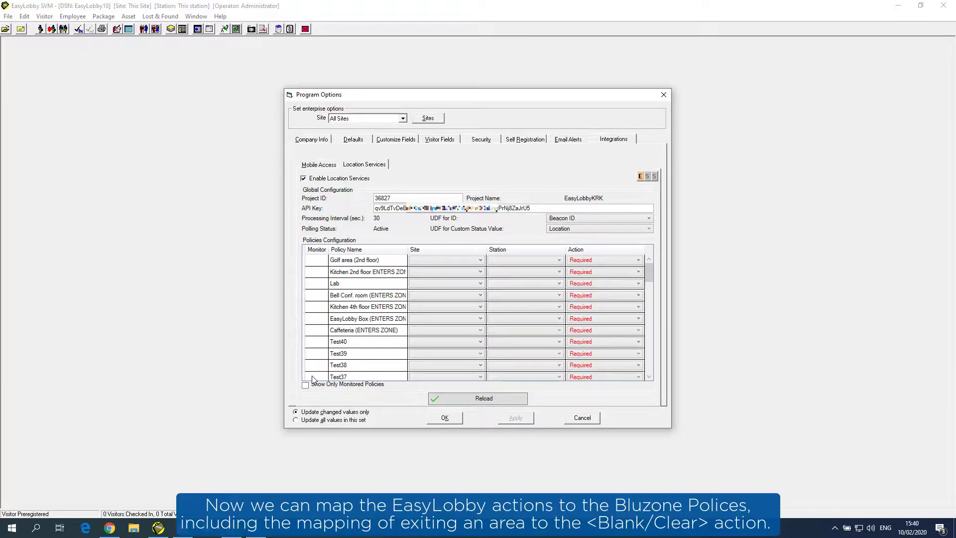
pyautogui.click(592, 283)
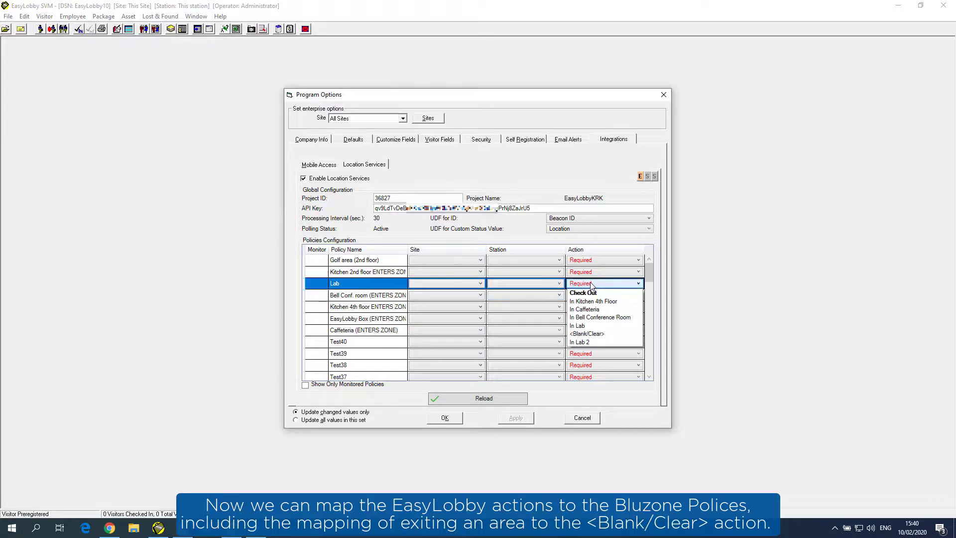
pyautogui.click(581, 325)
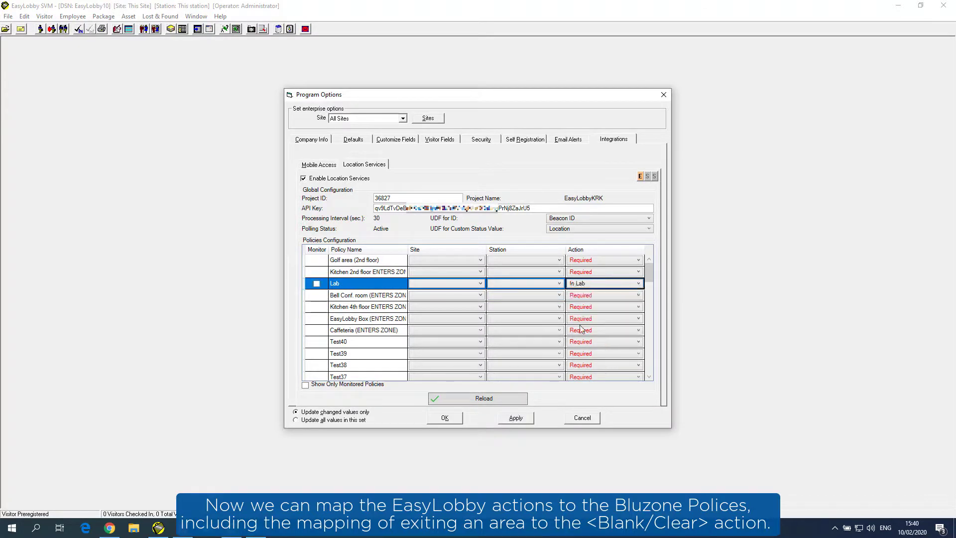
pyautogui.click(479, 283)
pyautogui.click(469, 302)
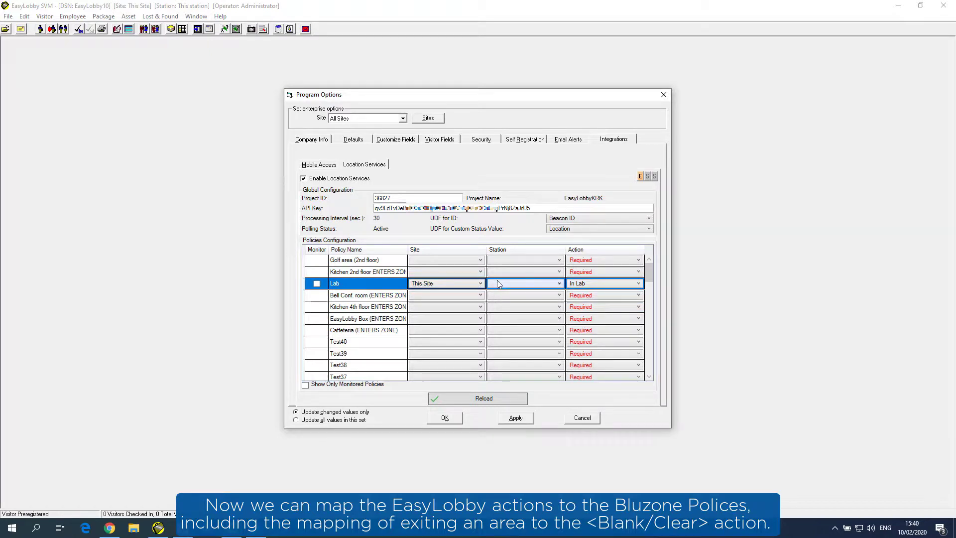
pyautogui.click(500, 283)
pyautogui.click(504, 302)
pyautogui.click(317, 285)
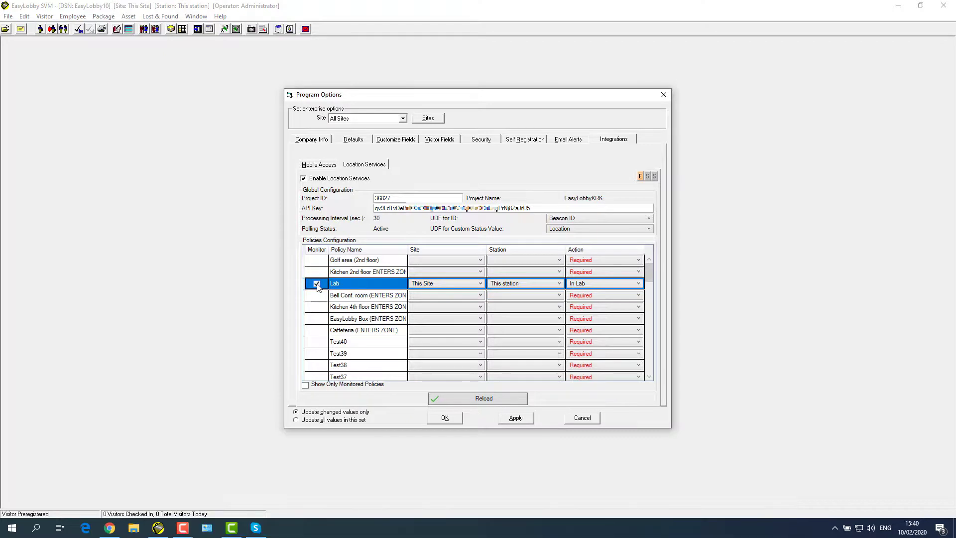
# Step: Monitor the Kitchen 4th floor entry policy as In Kitchen 4th Floor on This Site and This station
pyautogui.click(581, 312)
pyautogui.click(583, 323)
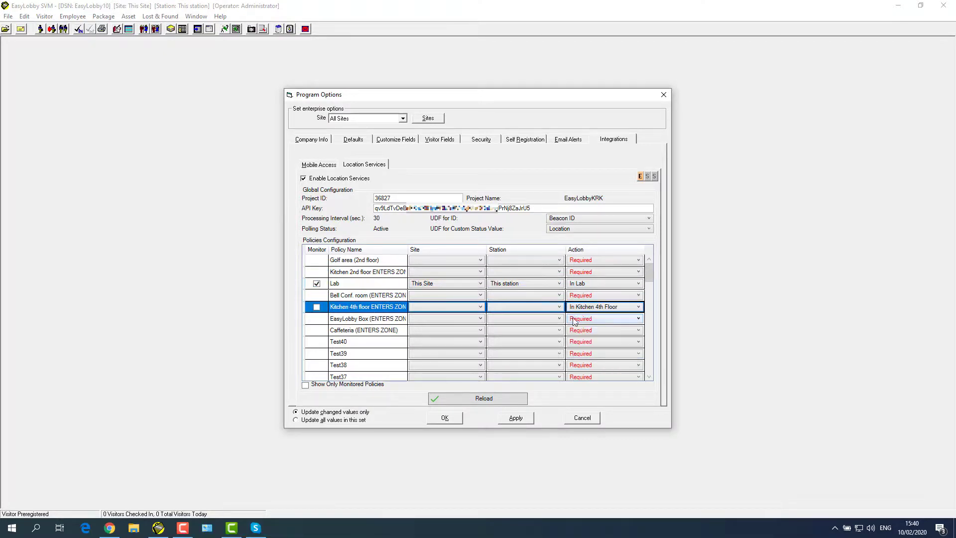
pyautogui.click(468, 308)
pyautogui.click(468, 320)
pyautogui.click(504, 305)
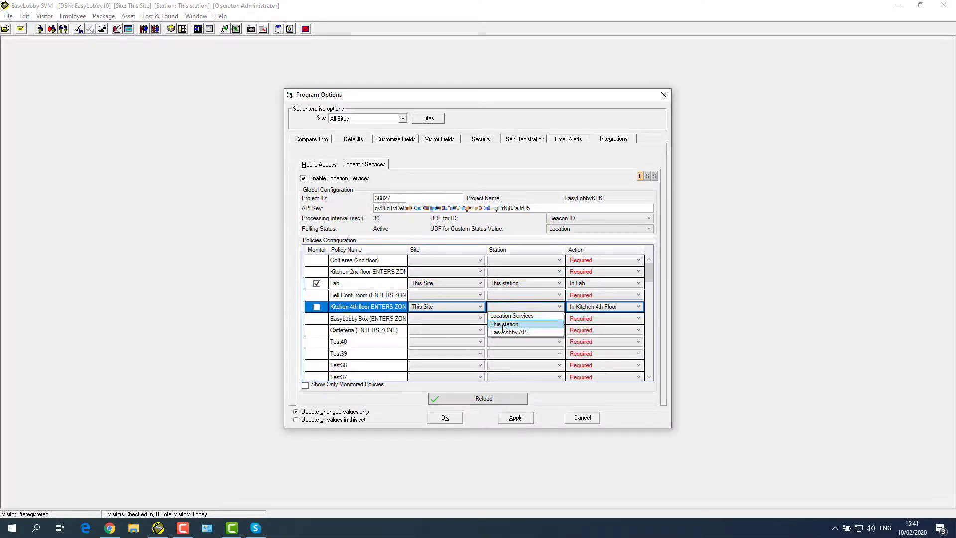
pyautogui.click(508, 322)
pyautogui.click(316, 307)
# Step: Map the Caffeteria entry policy to In Caffeteria on This Site and This station
pyautogui.click(591, 332)
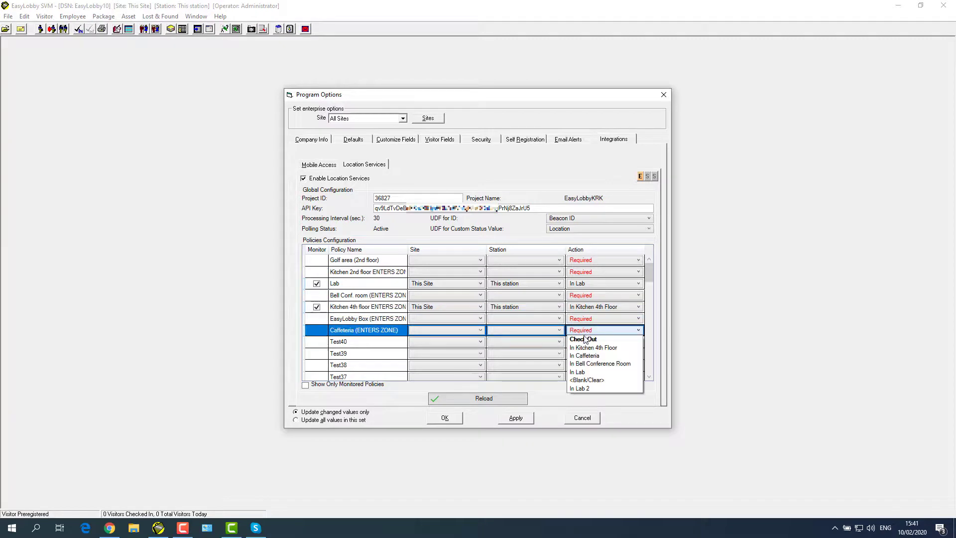
pyautogui.click(588, 358)
pyautogui.click(479, 331)
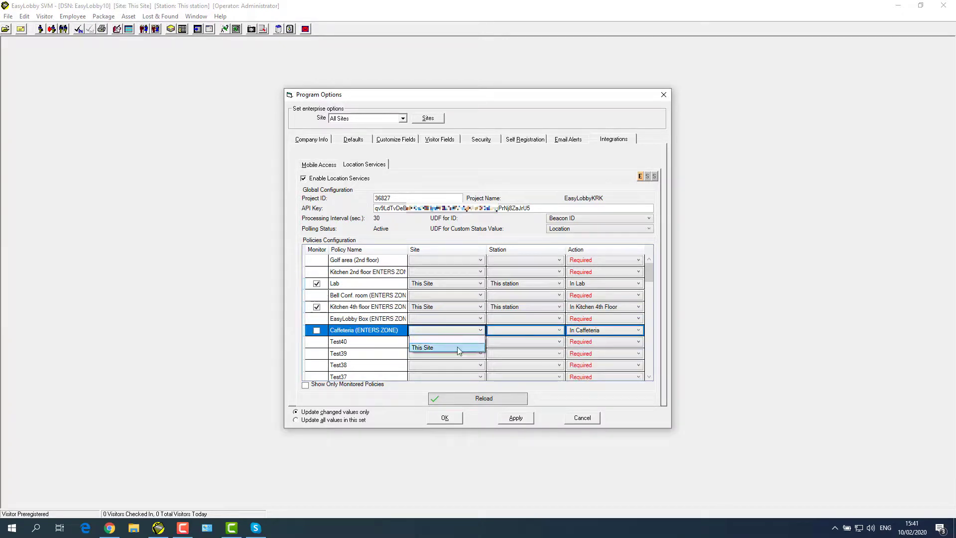
pyautogui.click(458, 346)
pyautogui.click(503, 330)
pyautogui.click(501, 350)
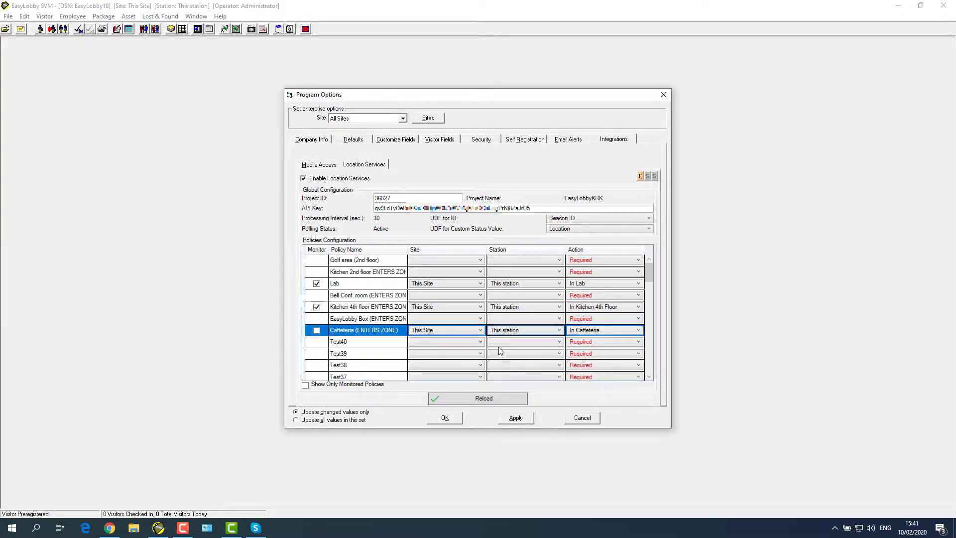
# Step: Map Bell Conf. room entry to In Bell Conference Room on This Site/station; monitor it and Caffeteria
pyautogui.click(580, 296)
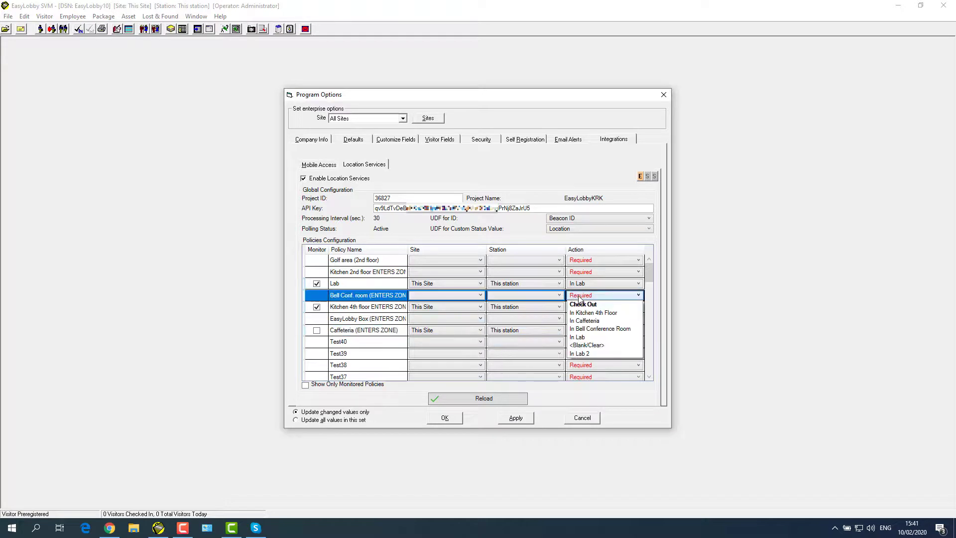
pyautogui.click(576, 332)
pyautogui.click(475, 295)
pyautogui.click(439, 309)
pyautogui.click(497, 295)
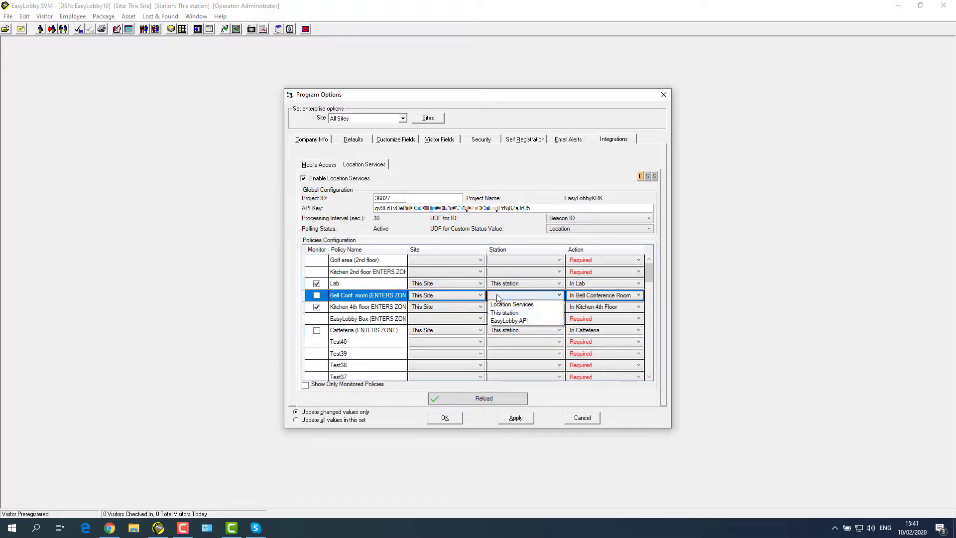
pyautogui.click(505, 313)
pyautogui.click(317, 295)
pyautogui.click(317, 331)
pyautogui.click(317, 330)
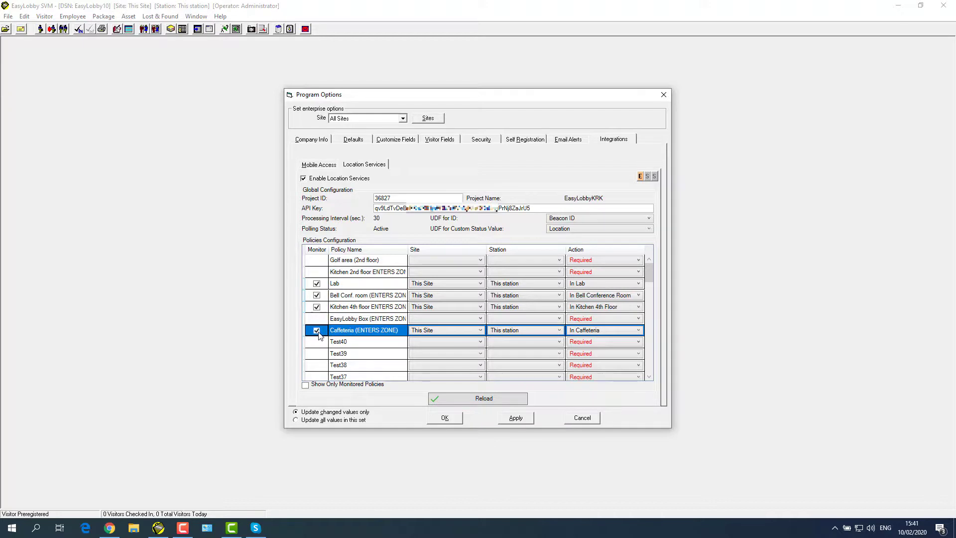
pyautogui.moveTo(649, 271); pyautogui.dragTo(645, 369)
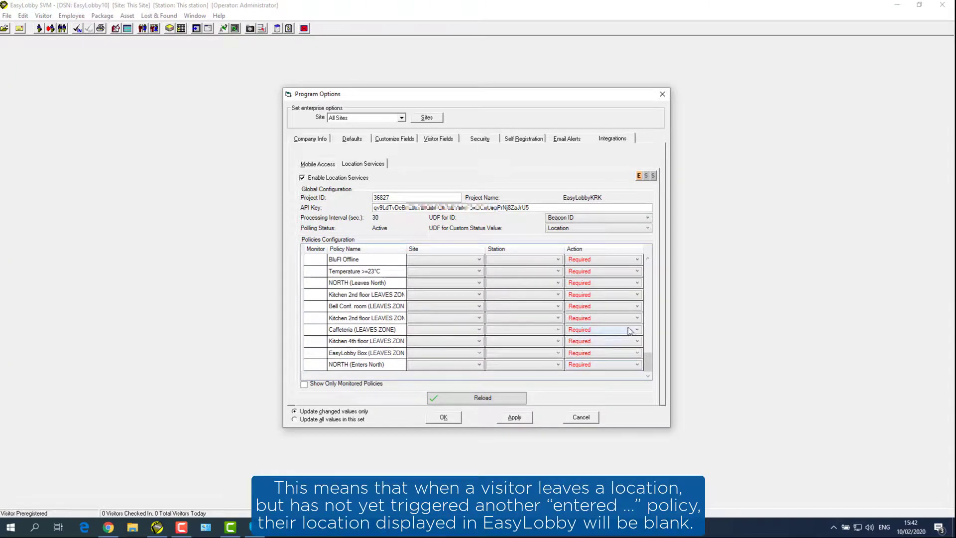
# Step: Map the Bell Conf. room leave policy to <Blank/Clear>, This Site, This station
pyautogui.click(609, 311)
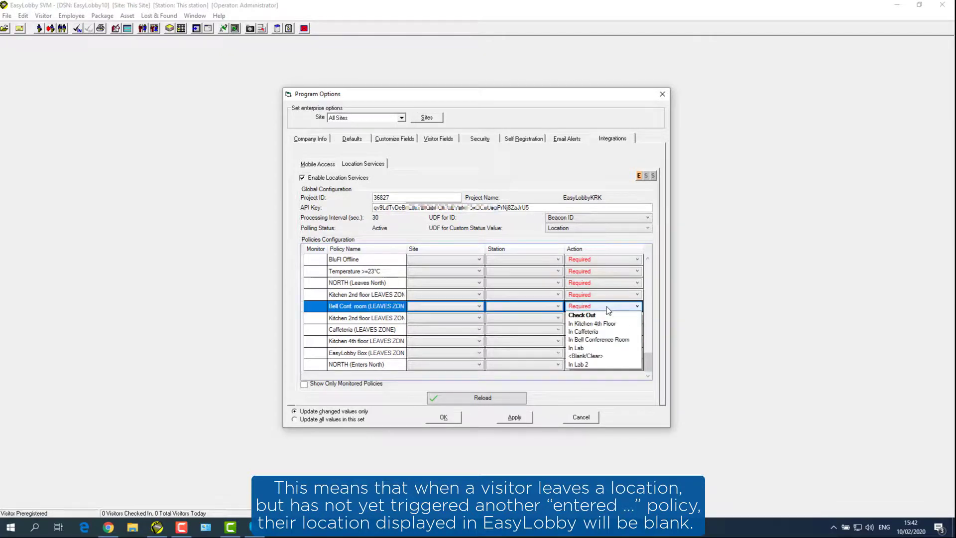
pyautogui.click(586, 350)
pyautogui.click(478, 307)
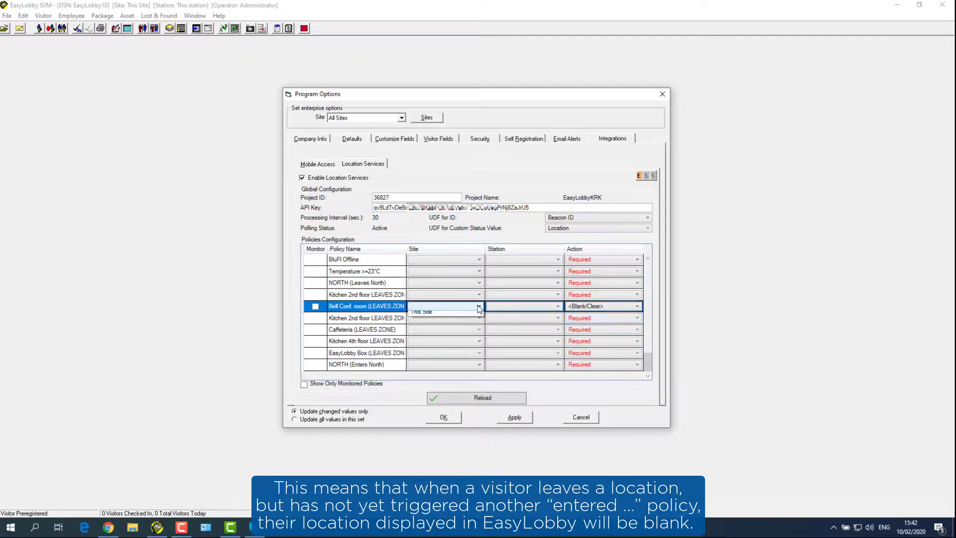
pyautogui.click(457, 323)
pyautogui.click(500, 306)
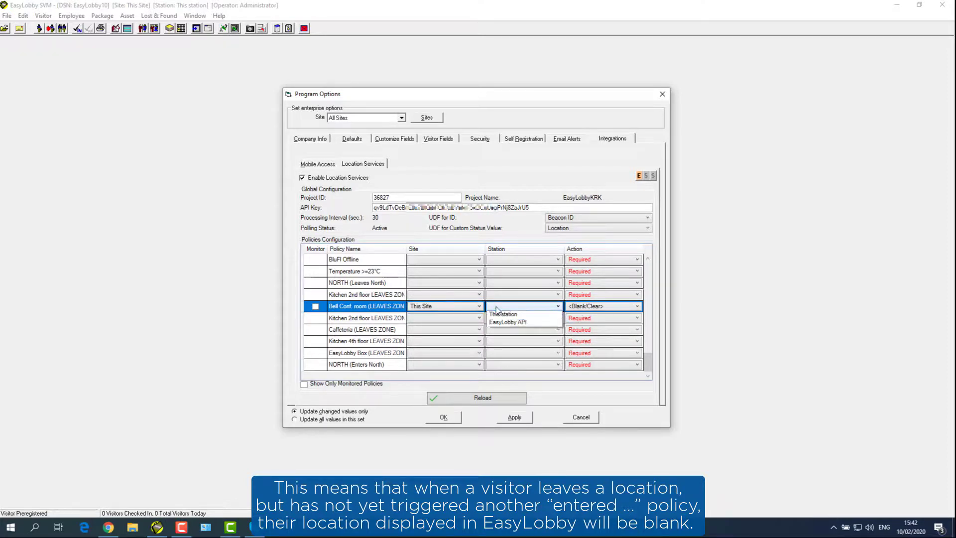
pyautogui.click(500, 324)
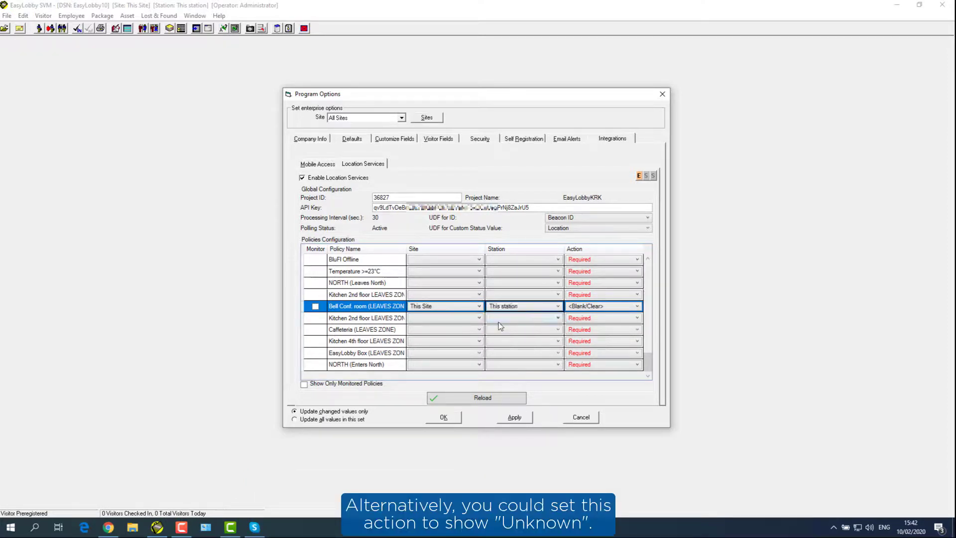
# Step: Map the Caffeteria leave policy to <Blank/Clear>, This Site, This station
pyautogui.click(578, 331)
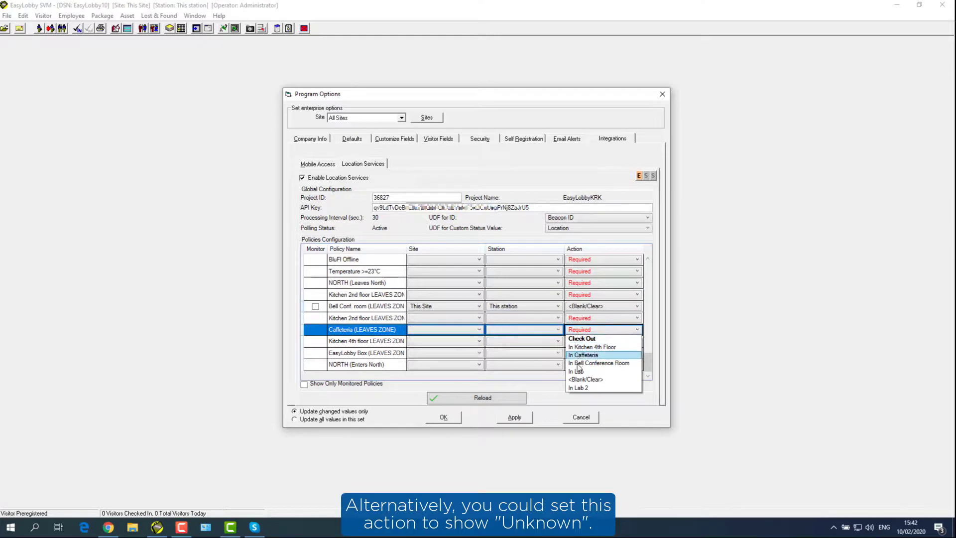
pyautogui.click(585, 379)
pyautogui.click(558, 330)
pyautogui.click(481, 330)
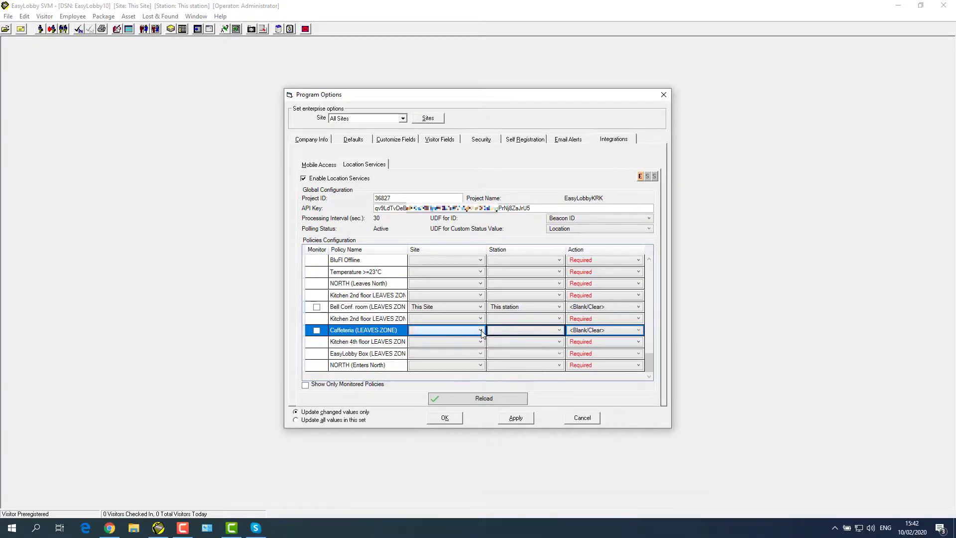
pyautogui.click(423, 344)
pyautogui.click(498, 330)
pyautogui.click(500, 350)
# Step: Map the Kitchen 4th floor leave policy to <Blank/Clear>, This Site, This station
pyautogui.click(573, 343)
pyautogui.click(586, 391)
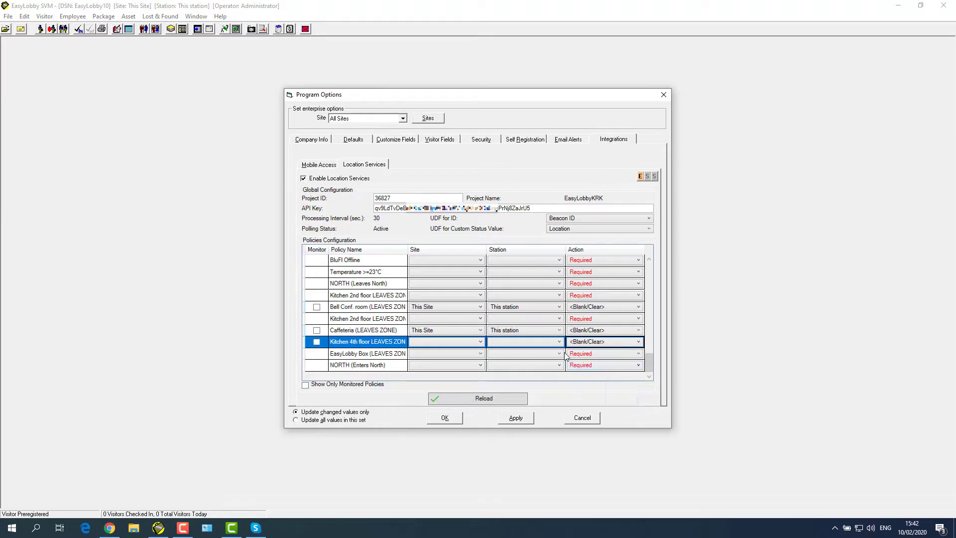
pyautogui.click(481, 343)
pyautogui.click(441, 360)
pyautogui.click(505, 344)
pyautogui.click(506, 362)
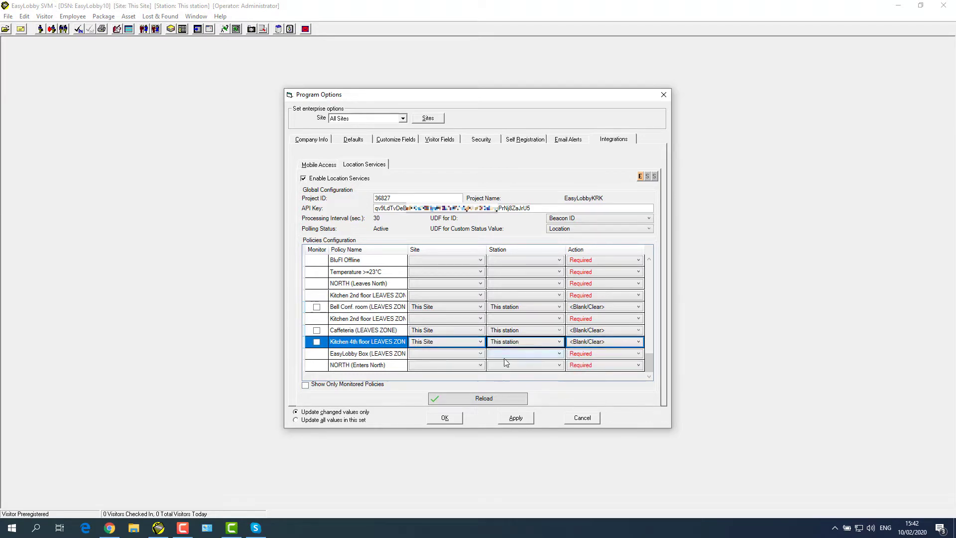
# Step: Monitor all three leave policies, apply the mappings, and show only monitored policies
pyautogui.click(317, 341)
pyautogui.click(317, 330)
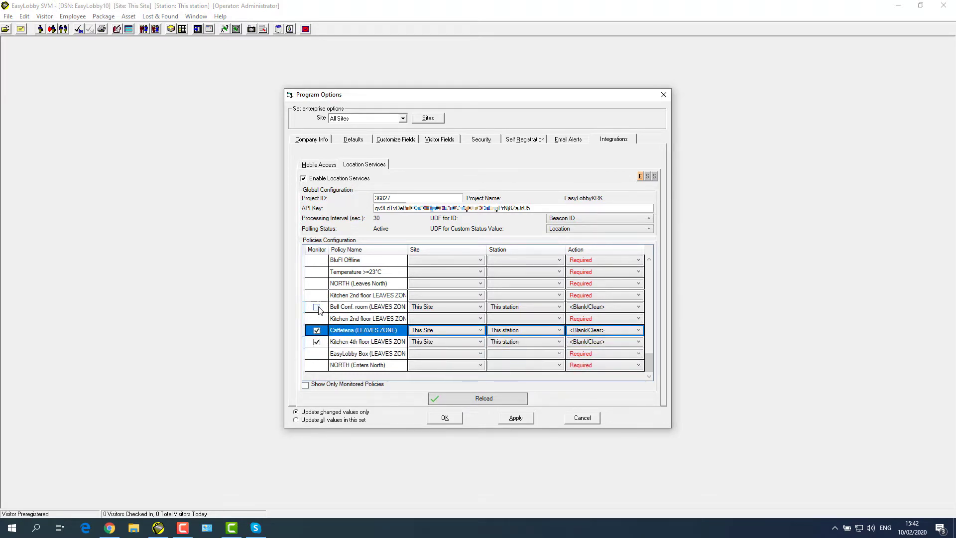
pyautogui.click(318, 307)
pyautogui.click(318, 307)
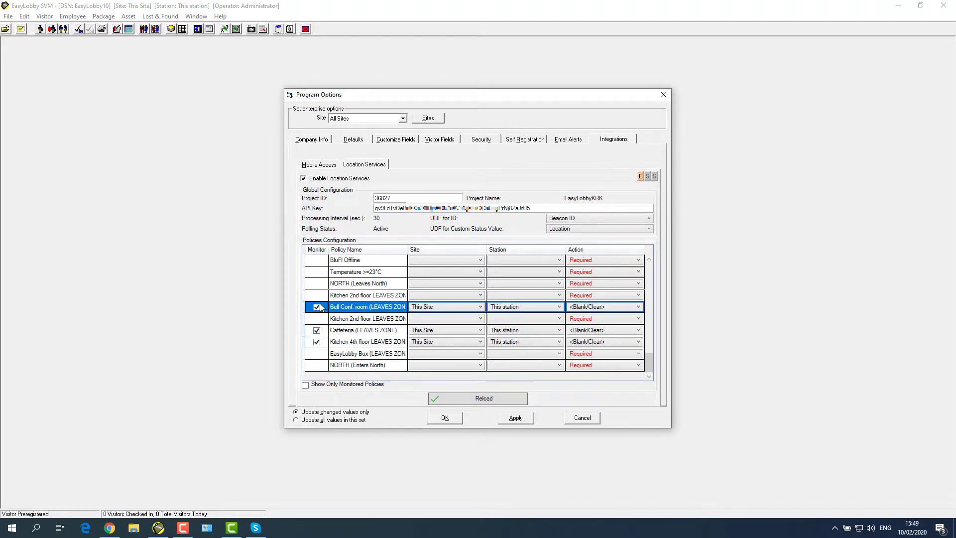
pyautogui.click(516, 418)
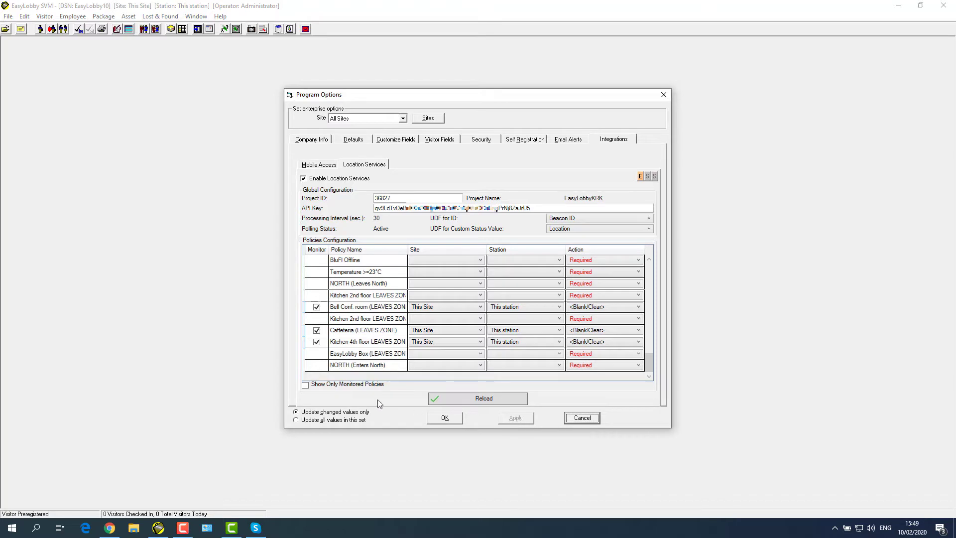
pyautogui.click(306, 386)
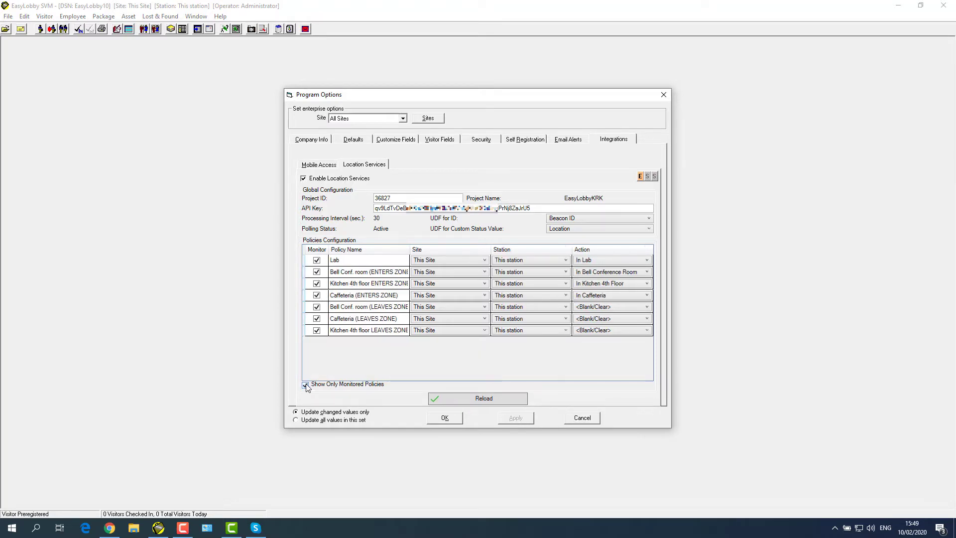